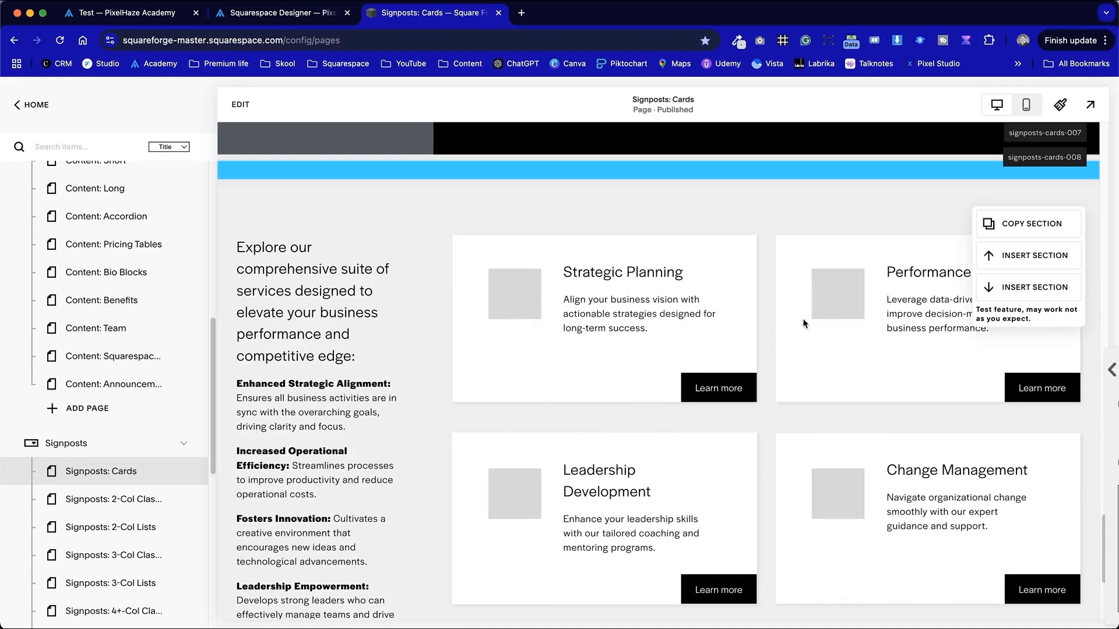
- Scroll through the signpost cards section and select card heading and description text to inspect it
{"action": "scroll", "coordinate": [676, 491], "scroll_direction": "down", "scroll_amount": 5}
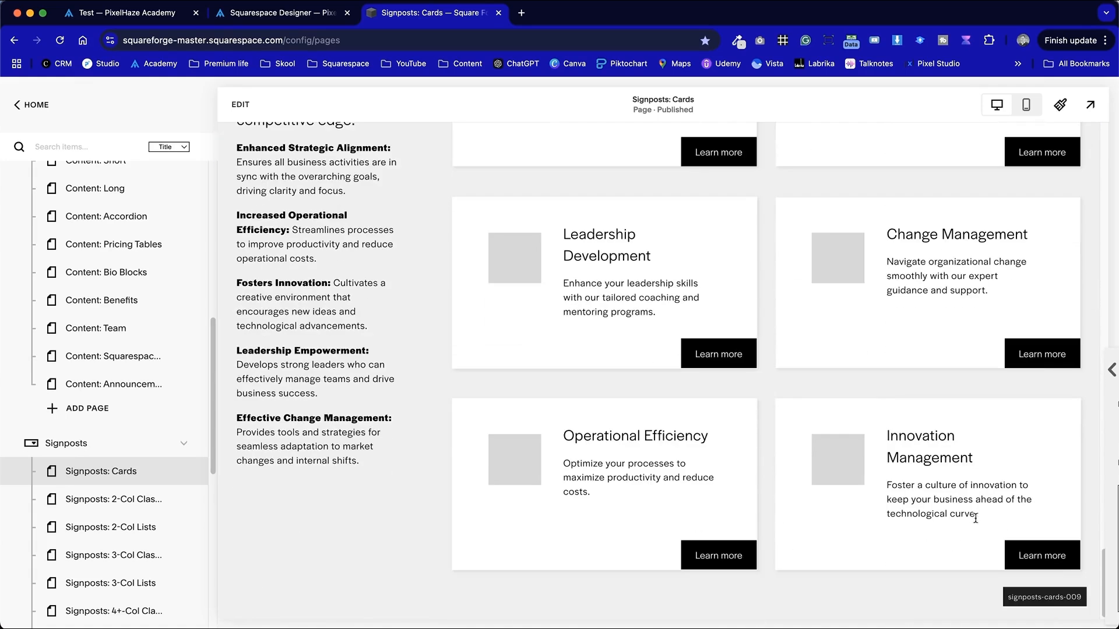
{"action": "left_click_drag", "start_coordinate": [975, 517], "coordinate": [794, 453]}
{"action": "left_click_drag", "start_coordinate": [979, 517], "coordinate": [882, 488]}
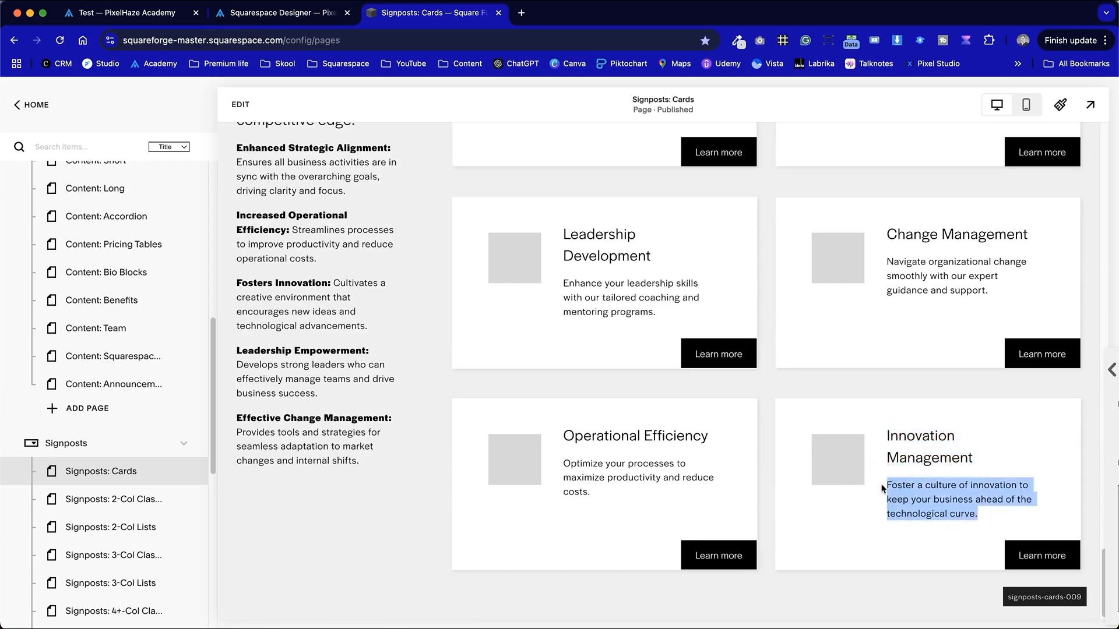
{"action": "left_click_drag", "start_coordinate": [979, 467], "coordinate": [886, 435]}
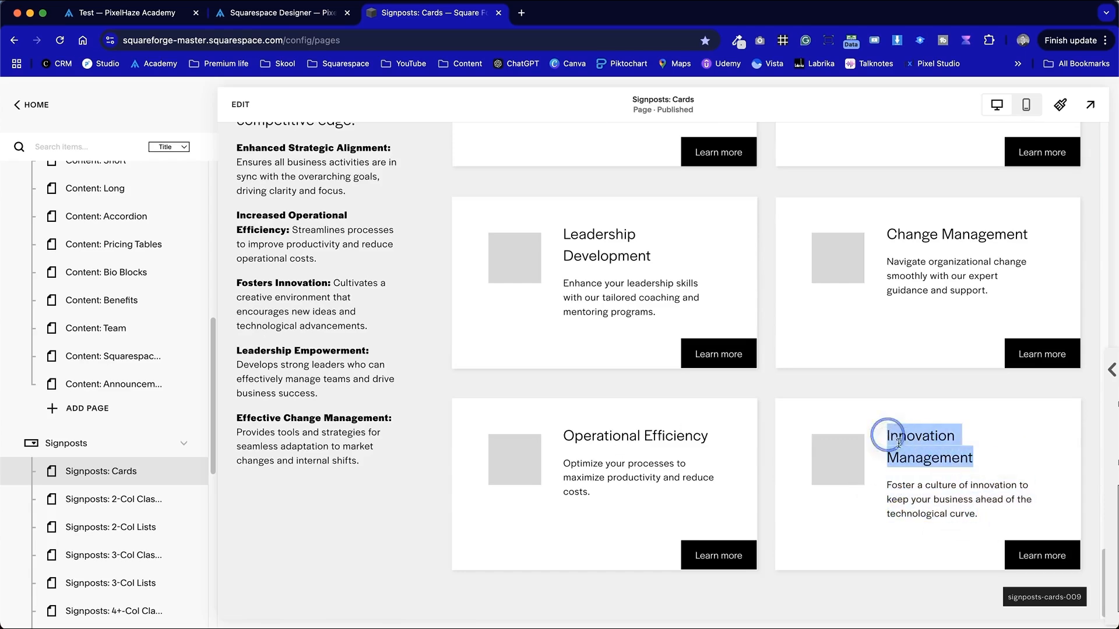
{"action": "scroll", "coordinate": [862, 465], "scroll_direction": "up", "scroll_amount": 3}
{"action": "scroll", "coordinate": [862, 465], "scroll_direction": "up", "scroll_amount": 2}
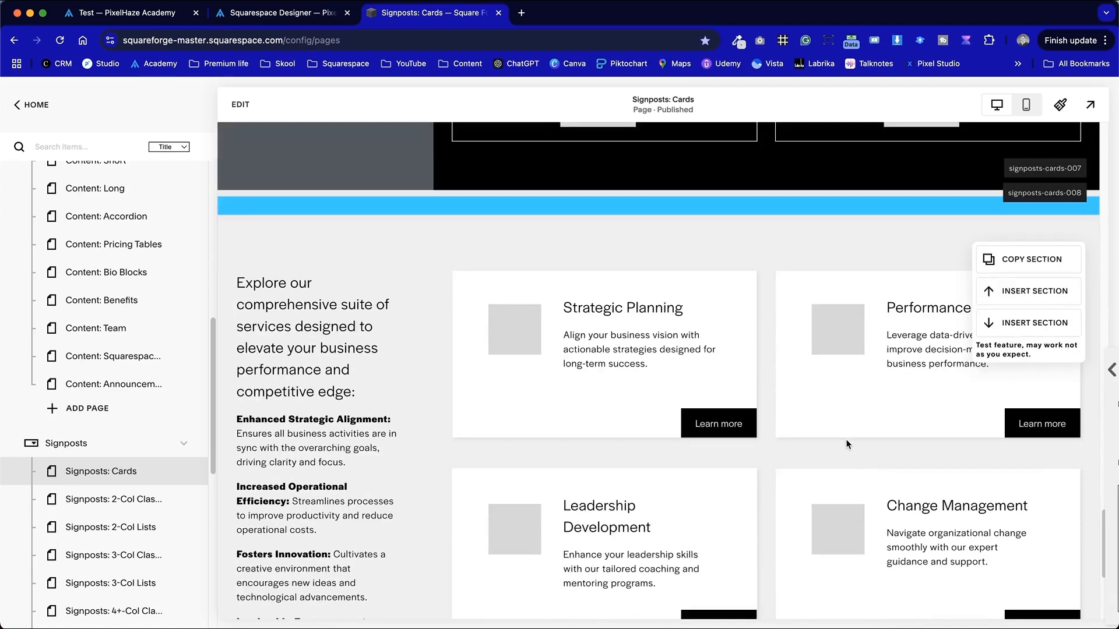
{"action": "scroll", "coordinate": [845, 445], "scroll_direction": "down", "scroll_amount": 4}
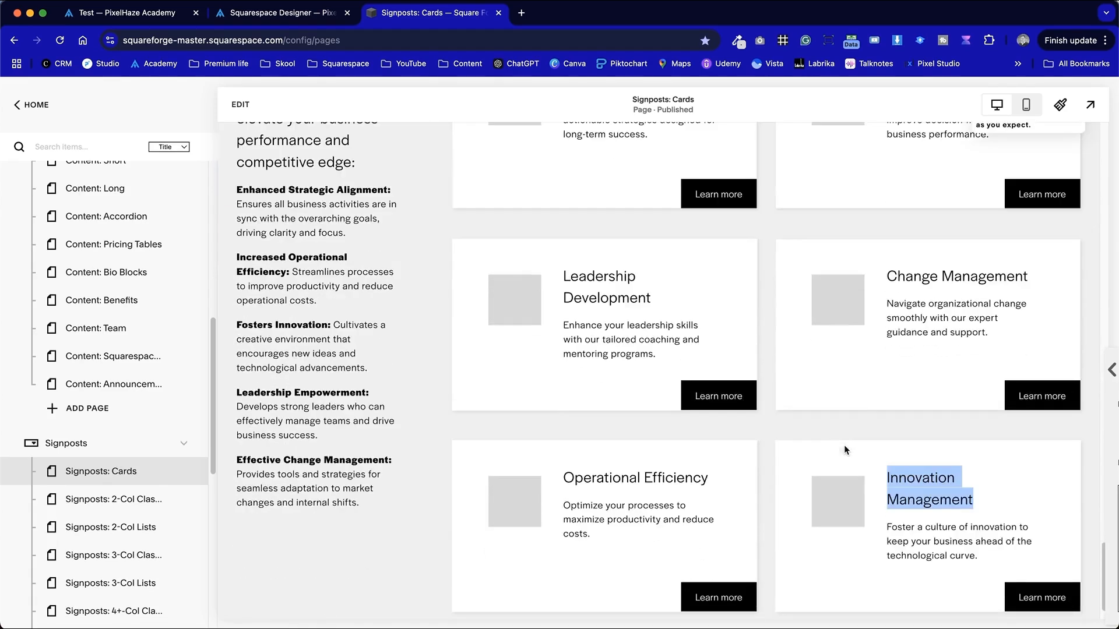
{"action": "scroll", "coordinate": [717, 477], "scroll_direction": "up", "scroll_amount": 3}
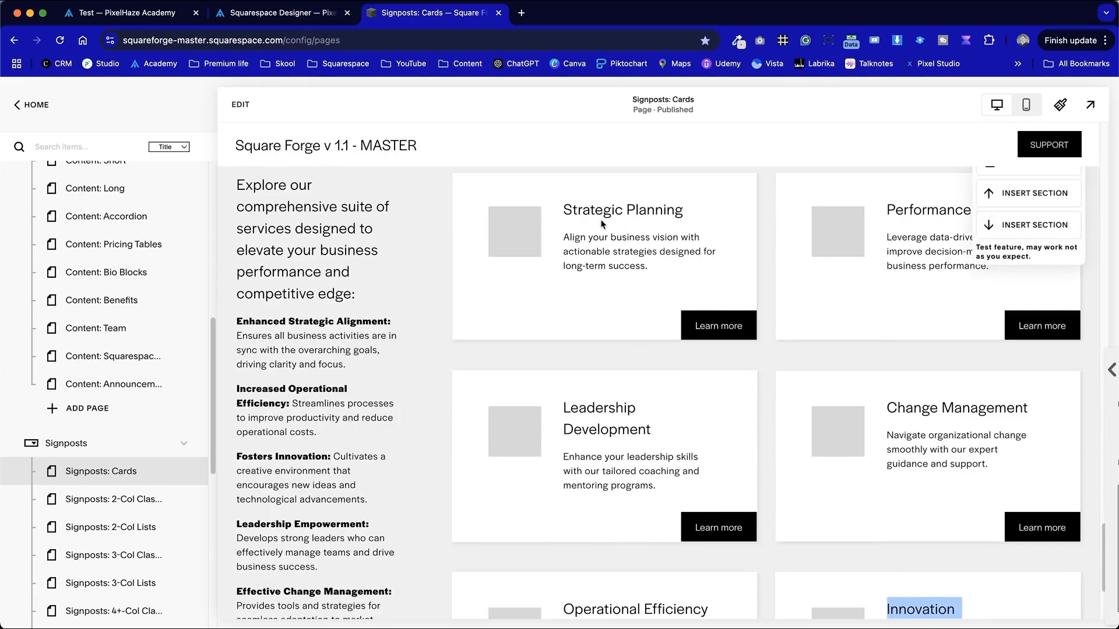
{"action": "scroll", "coordinate": [828, 444], "scroll_direction": "down", "scroll_amount": 3}
{"action": "scroll", "coordinate": [839, 445], "scroll_direction": "up", "scroll_amount": 5}
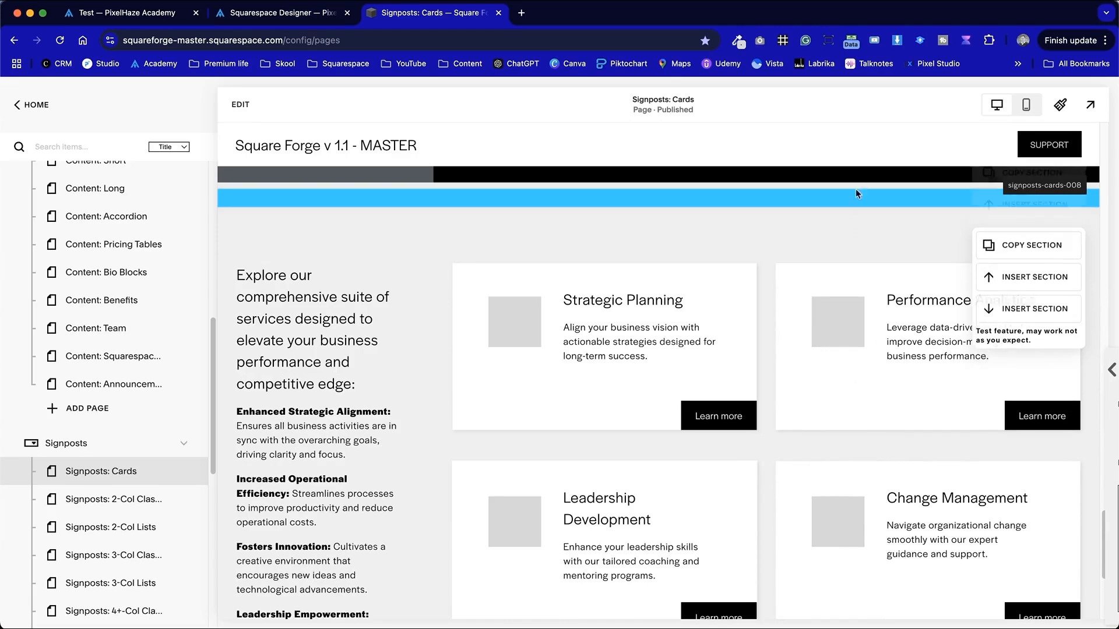
- Open the SquarespaceWebsites Tools extension panel to view its options, then close it and scroll back to the cards section
{"action": "left_click", "coordinate": [857, 40]}
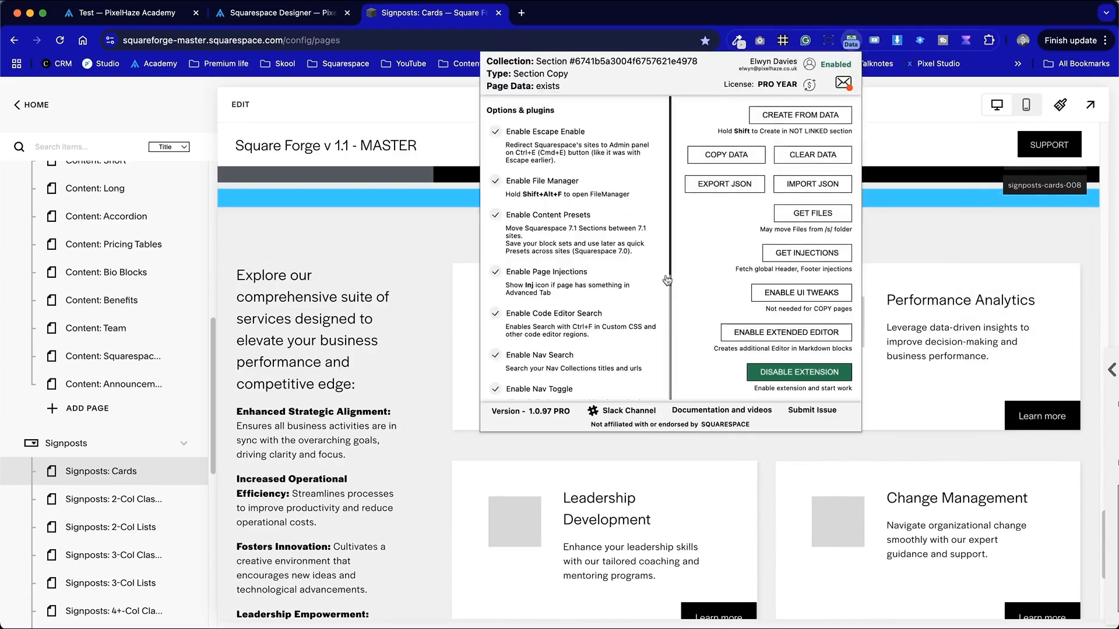
{"action": "mouse_move", "coordinate": [946, 246]}
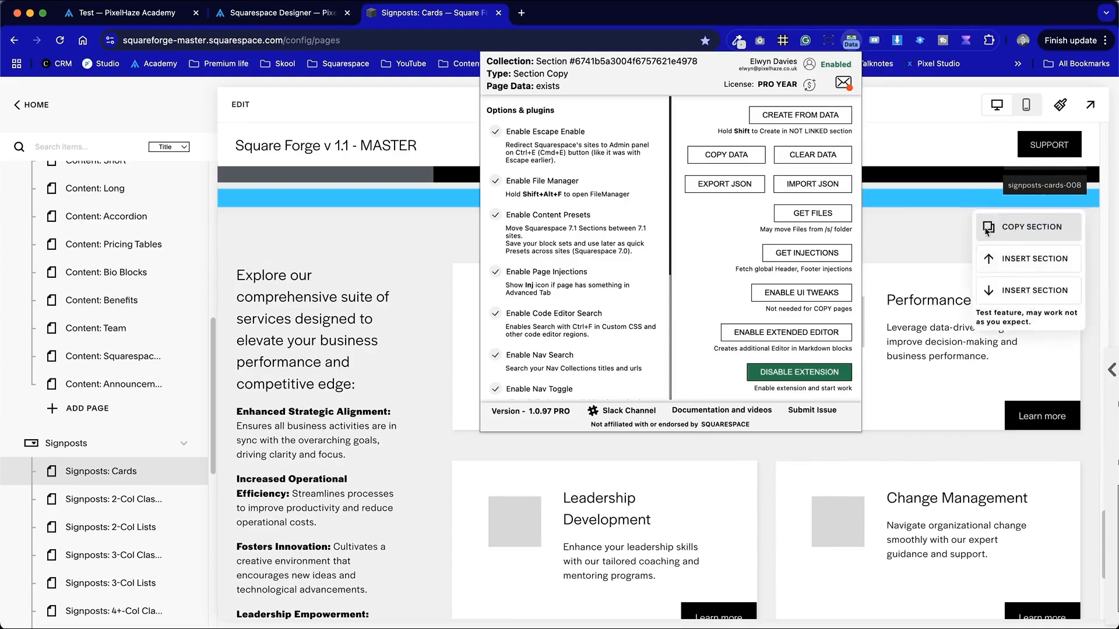
{"action": "left_click", "coordinate": [953, 244]}
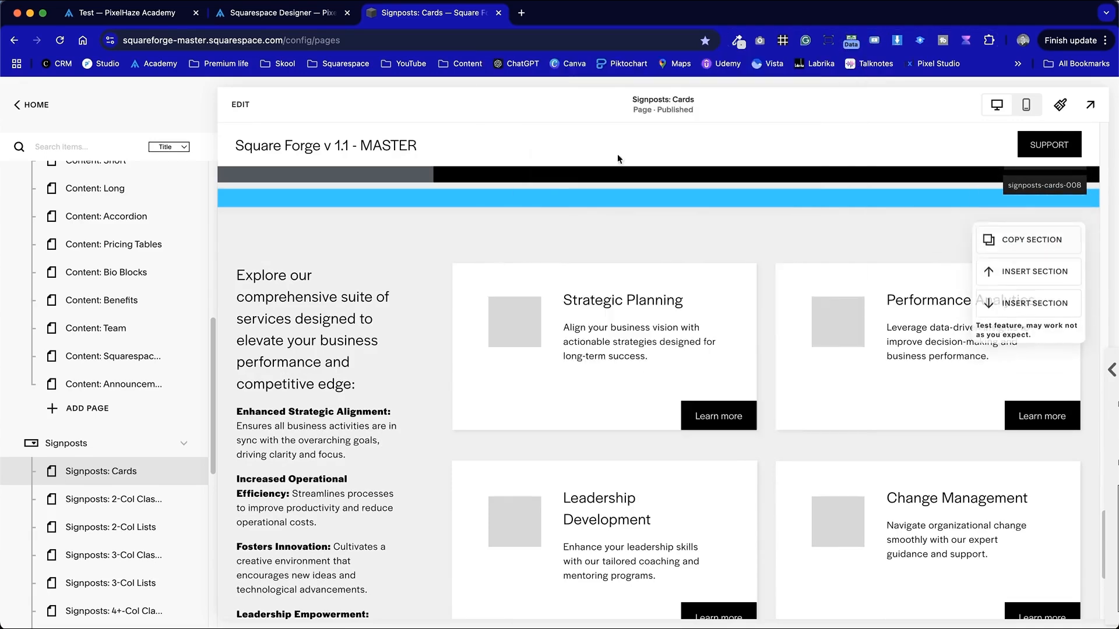
{"action": "scroll", "coordinate": [697, 425], "scroll_direction": "up", "scroll_amount": 10}
{"action": "scroll", "coordinate": [700, 425], "scroll_direction": "down", "scroll_amount": 15}
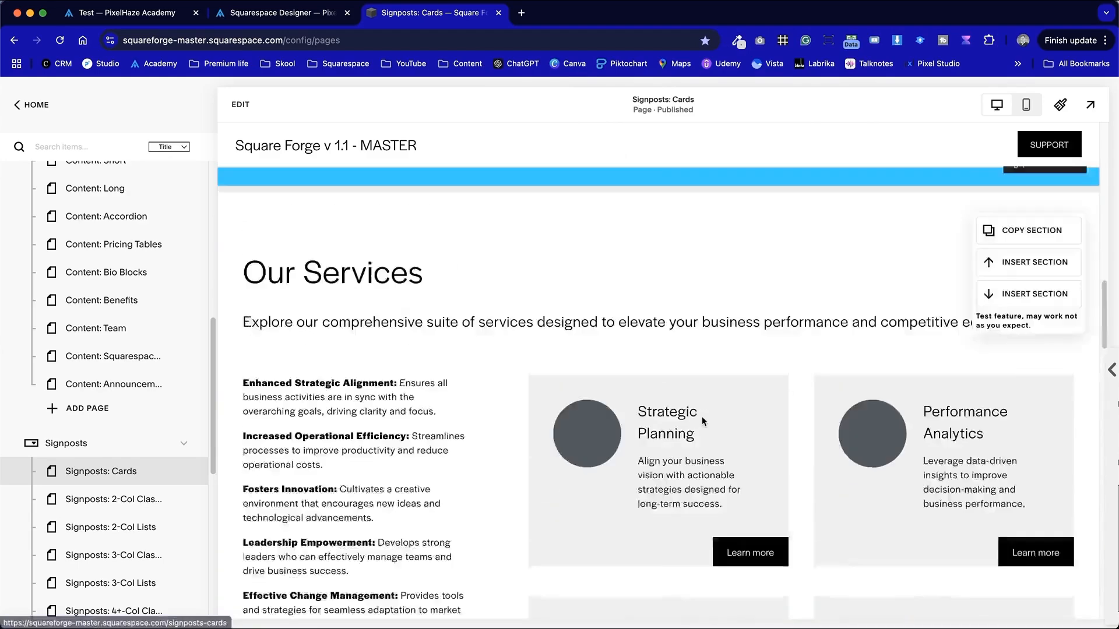
{"action": "scroll", "coordinate": [702, 420], "scroll_direction": "down", "scroll_amount": 5}
{"action": "scroll", "coordinate": [702, 419], "scroll_direction": "up", "scroll_amount": 3}
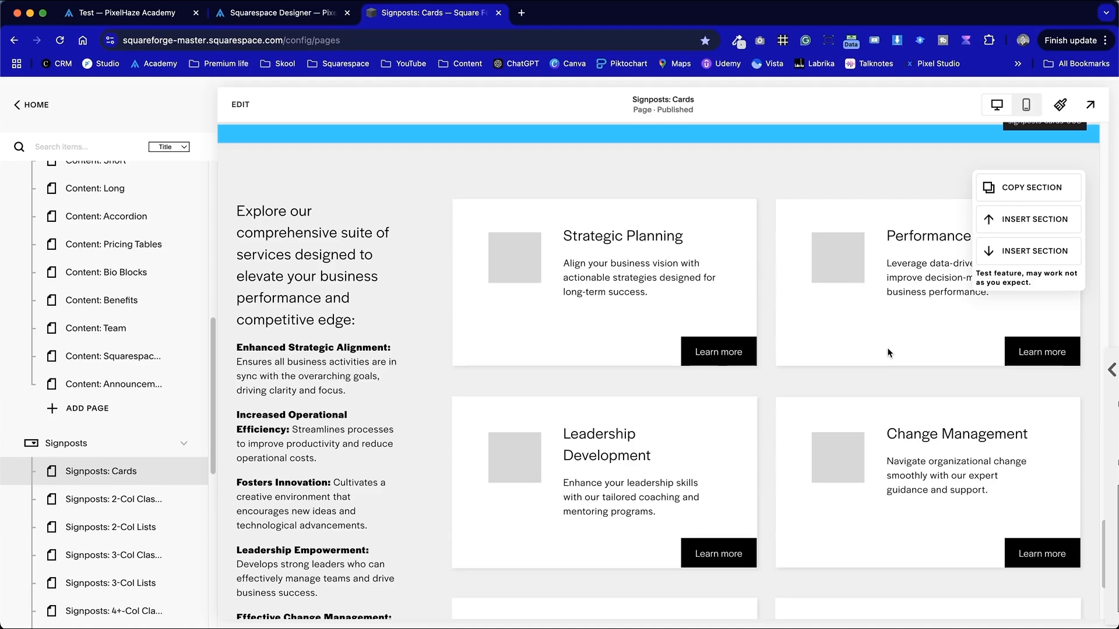
- Copy the cards section with Copy Section and open the extension panel to check the copied section
{"action": "left_click", "coordinate": [1038, 192]}
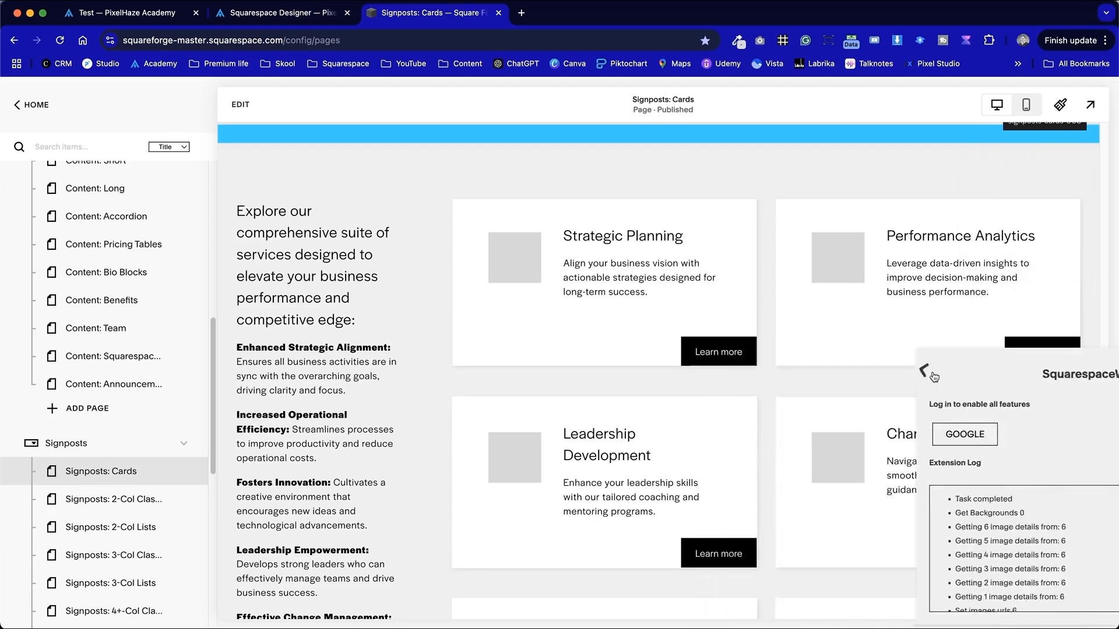
{"action": "left_click", "coordinate": [851, 40]}
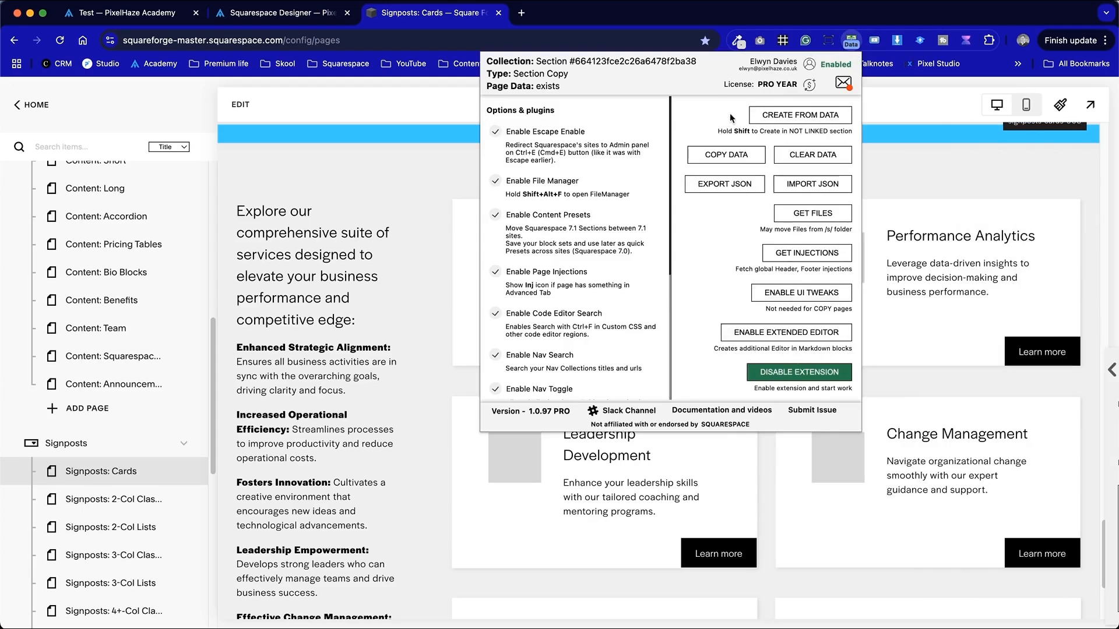
{"action": "mouse_move", "coordinate": [930, 192]}
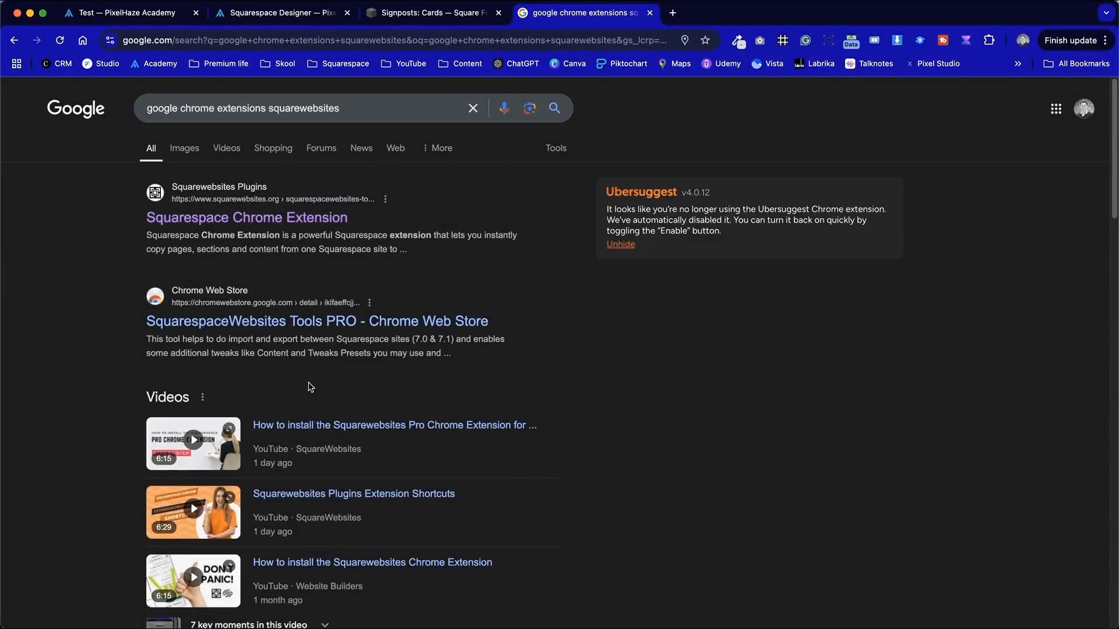
- View the SquarespaceWebsites Tools PRO listing in the Chrome Web Store, then close that tab
{"action": "left_click", "coordinate": [260, 324]}
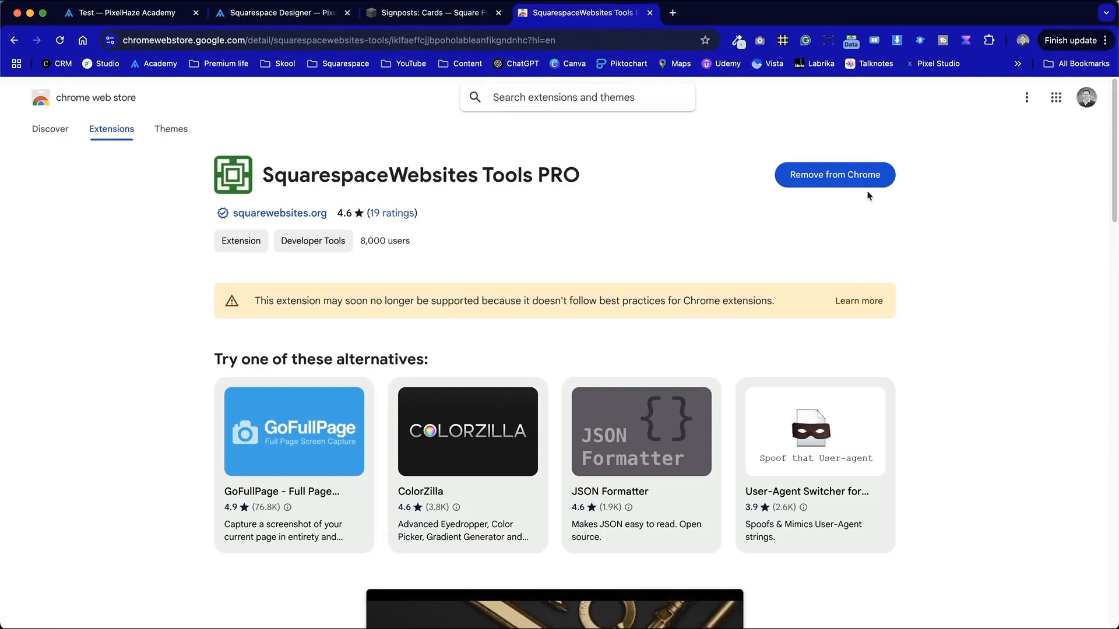
{"action": "left_click", "coordinate": [650, 13]}
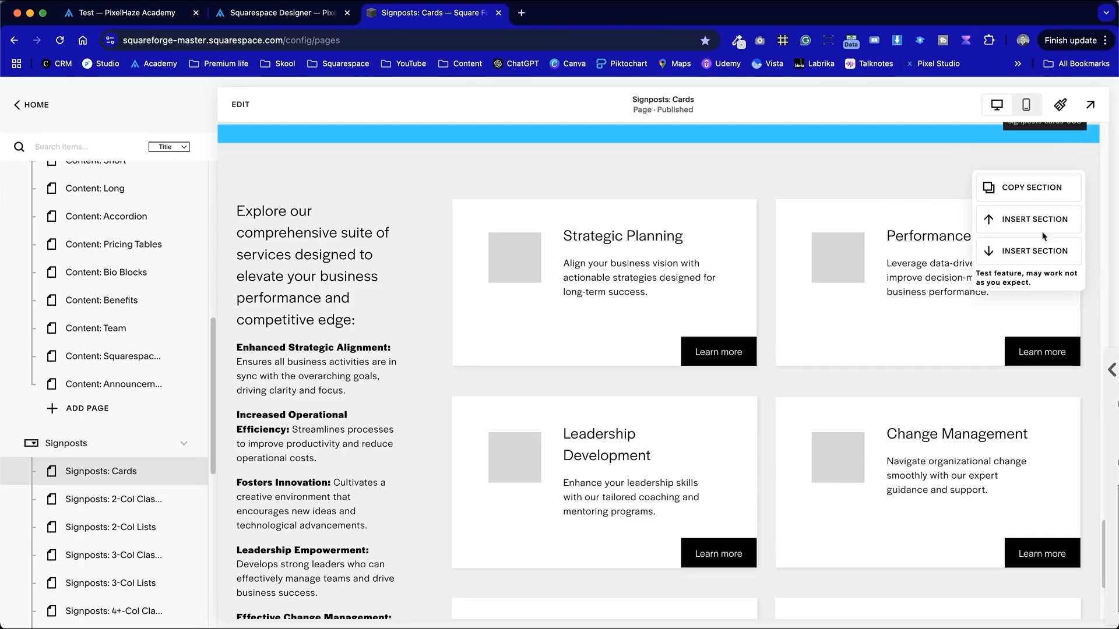
{"action": "left_click", "coordinate": [1013, 195]}
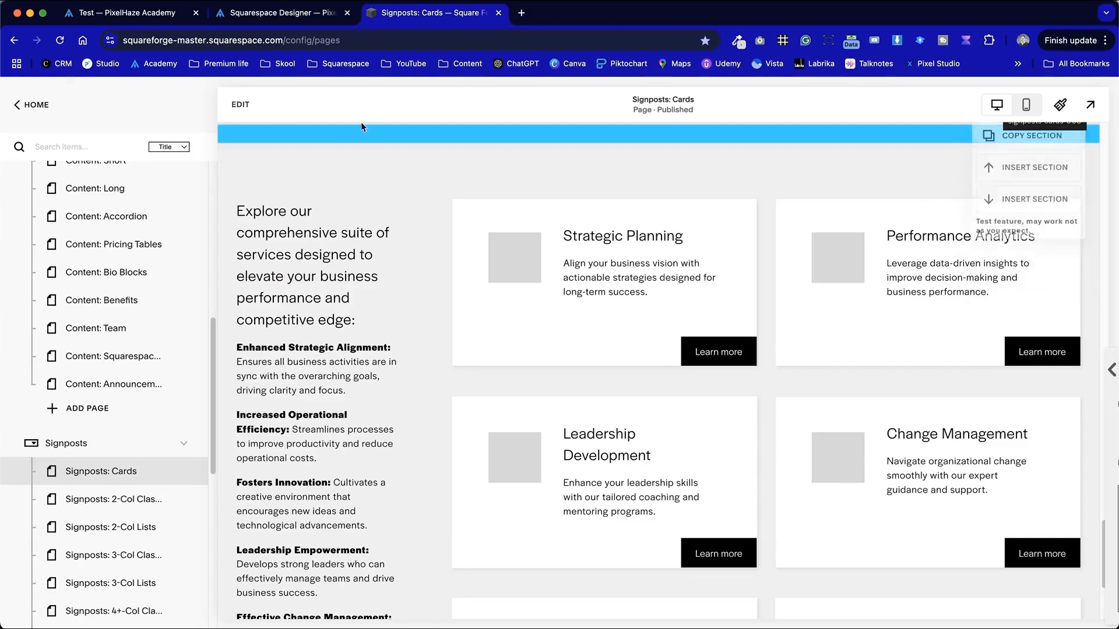
- On the PixelHaze Academy Test page, insert the copied cards section above the How It Works section
{"action": "left_click", "coordinate": [127, 18]}
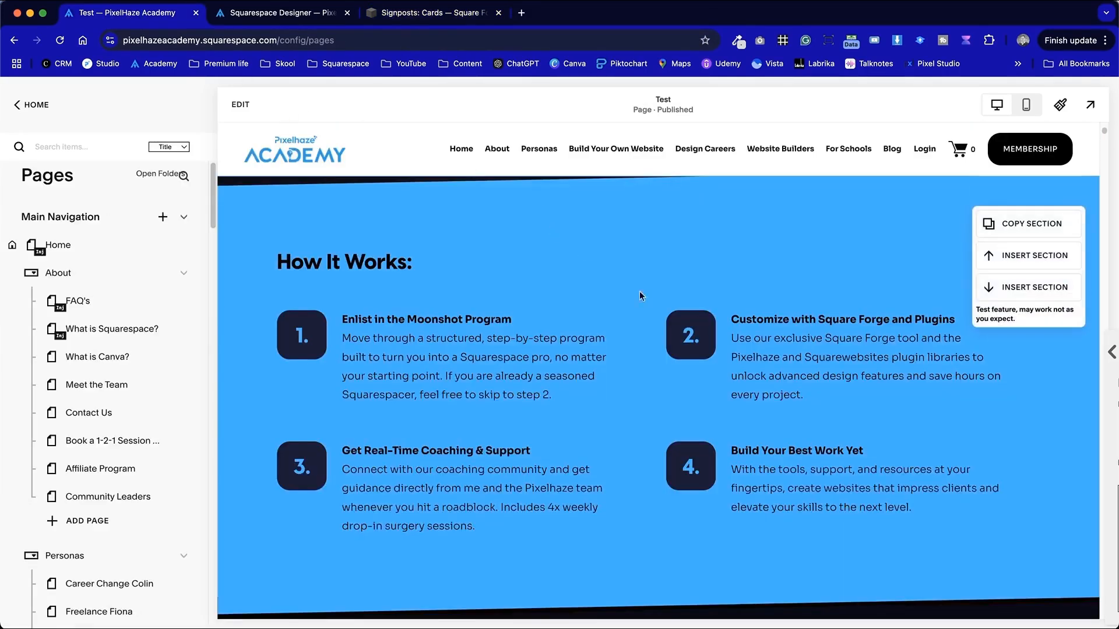
{"action": "scroll", "coordinate": [944, 325], "scroll_direction": "up", "scroll_amount": 3}
{"action": "scroll", "coordinate": [944, 325], "scroll_direction": "down", "scroll_amount": 1}
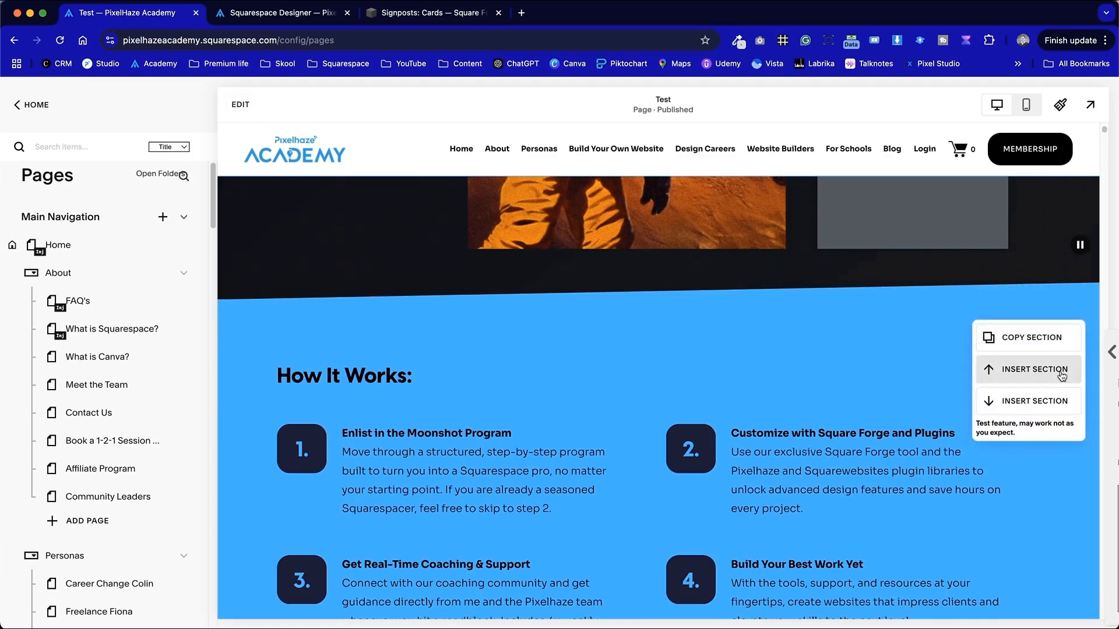
{"action": "left_click", "coordinate": [1060, 373]}
- Review the extension log for the inserted section while scrolling the page, then close the log panel
{"action": "scroll", "coordinate": [637, 395], "scroll_direction": "down", "scroll_amount": 5}
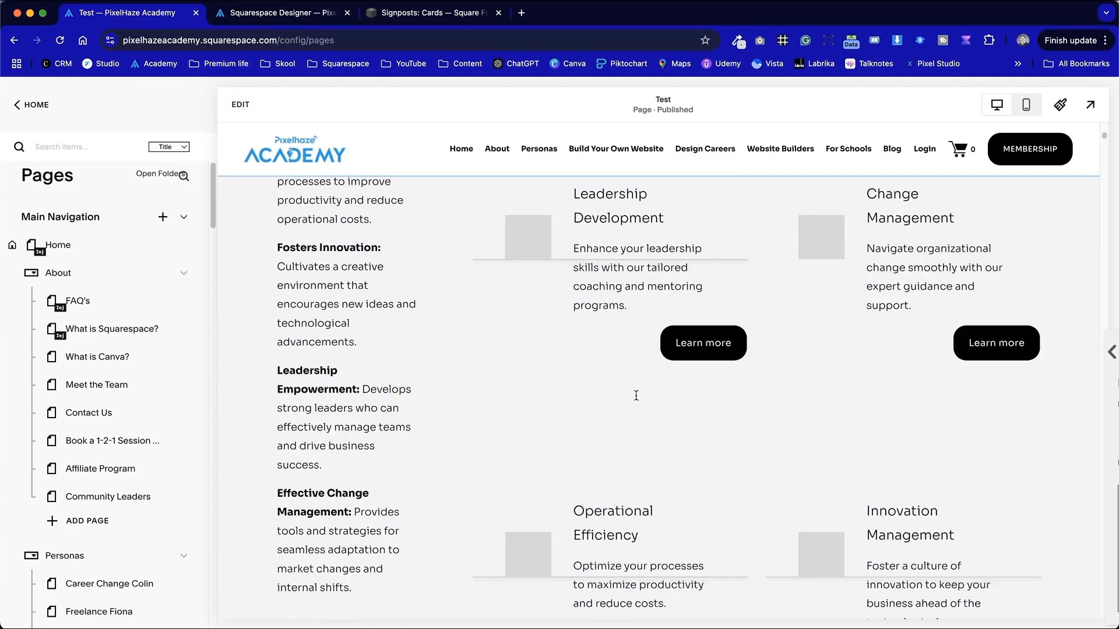
{"action": "scroll", "coordinate": [637, 399], "scroll_direction": "down", "scroll_amount": 4}
{"action": "scroll", "coordinate": [637, 398], "scroll_direction": "up", "scroll_amount": 13}
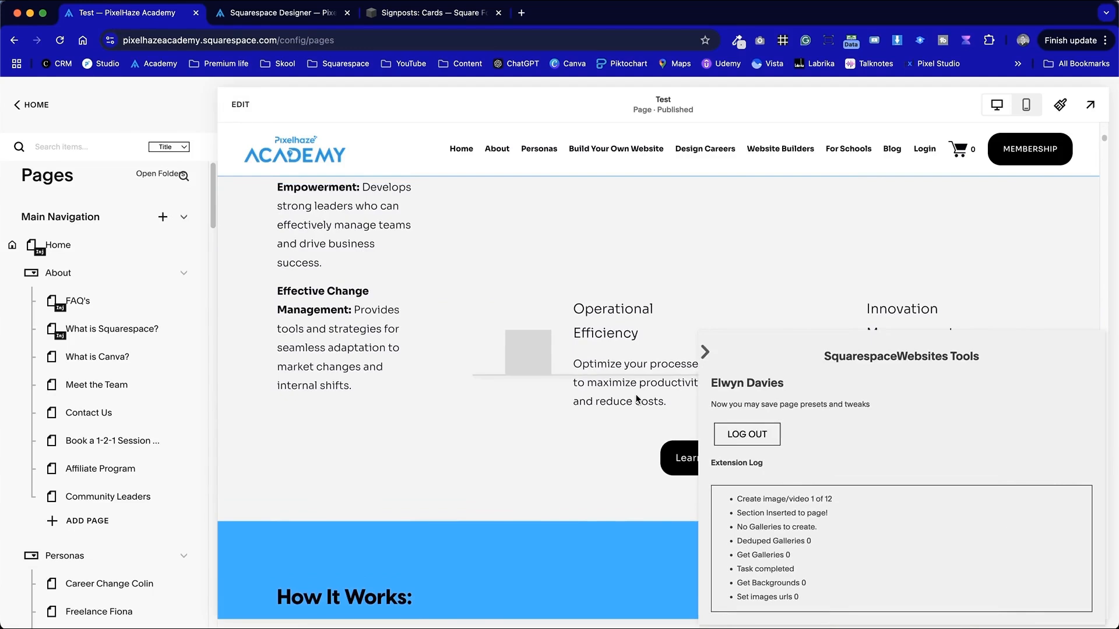
{"action": "scroll", "coordinate": [636, 396], "scroll_direction": "down", "scroll_amount": 6}
{"action": "scroll", "coordinate": [636, 396], "scroll_direction": "up", "scroll_amount": 3}
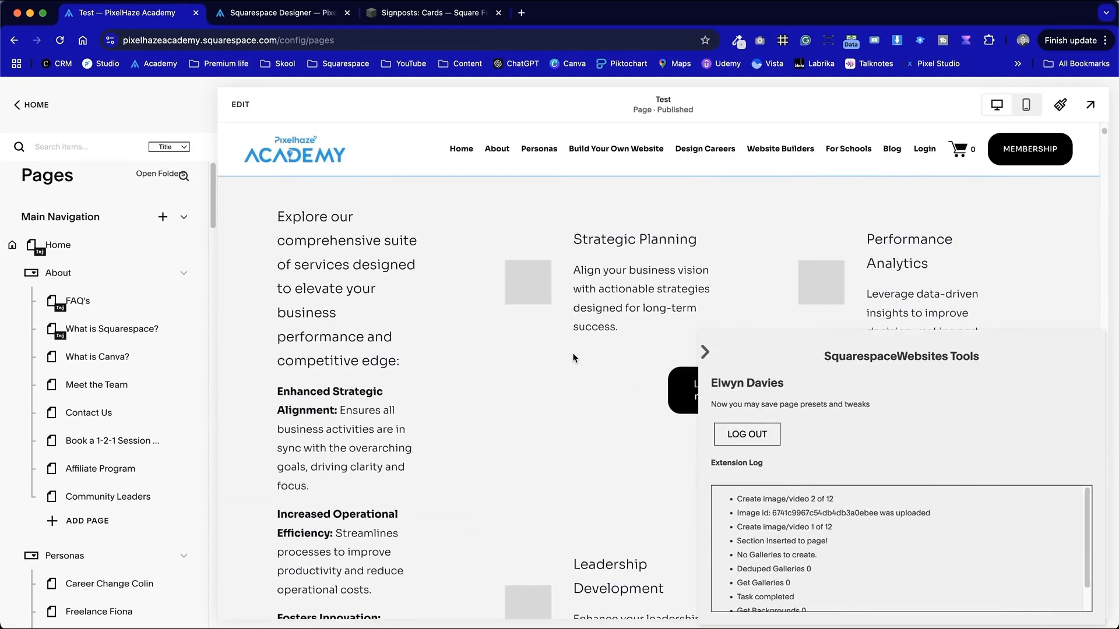
{"action": "scroll", "coordinate": [573, 391], "scroll_direction": "down", "scroll_amount": 2}
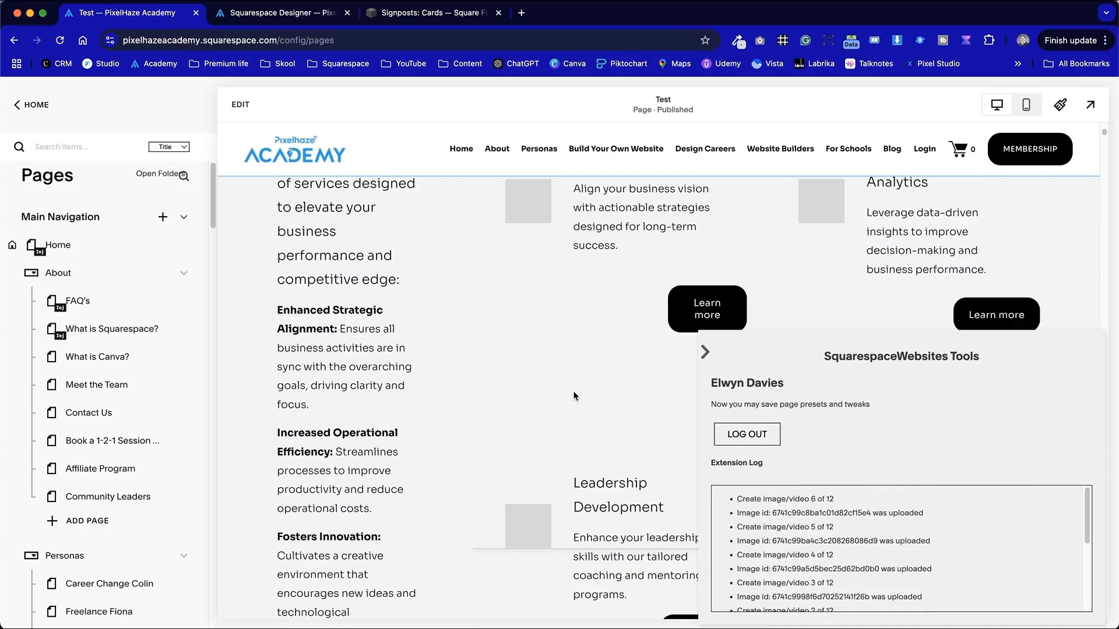
{"action": "scroll", "coordinate": [574, 393], "scroll_direction": "down", "scroll_amount": 9}
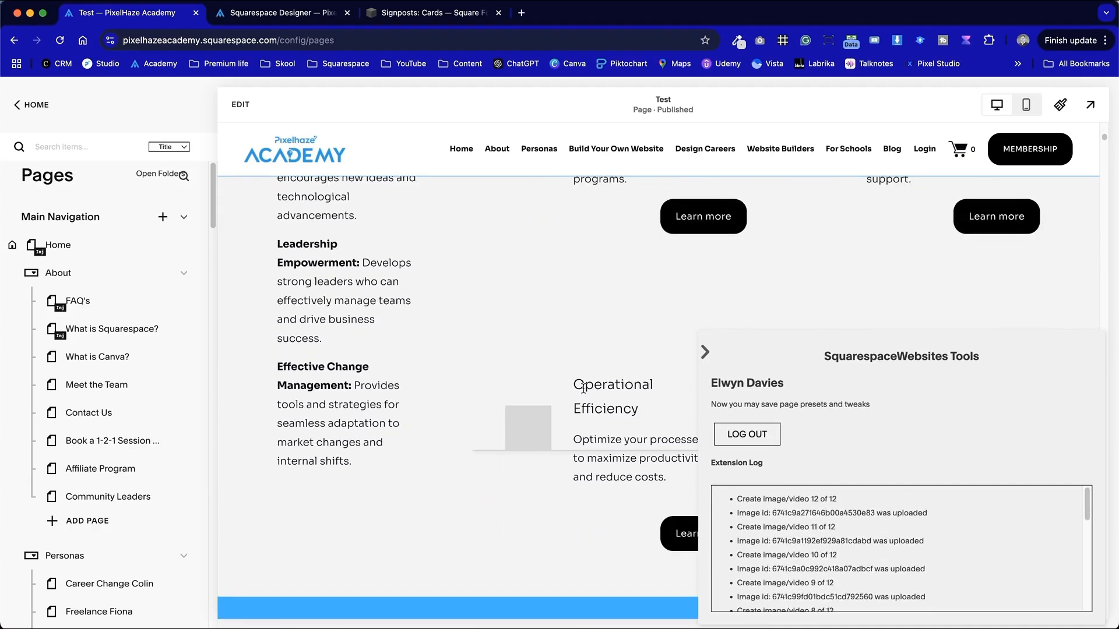
{"action": "scroll", "coordinate": [754, 548], "scroll_direction": "down", "scroll_amount": 10}
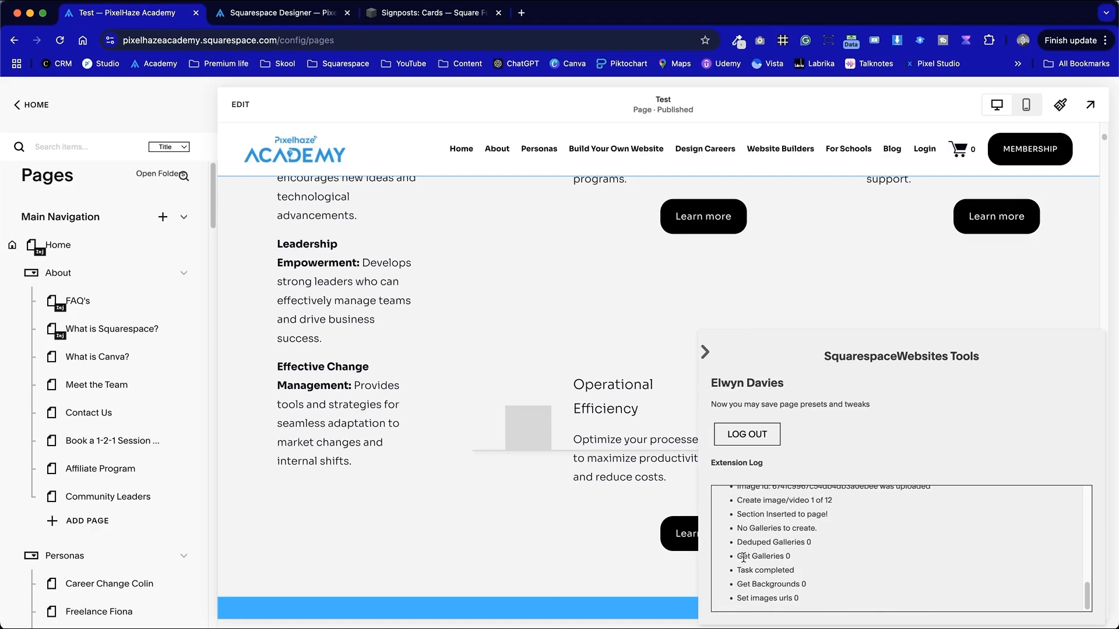
{"action": "scroll", "coordinate": [748, 537], "scroll_direction": "up", "scroll_amount": 10}
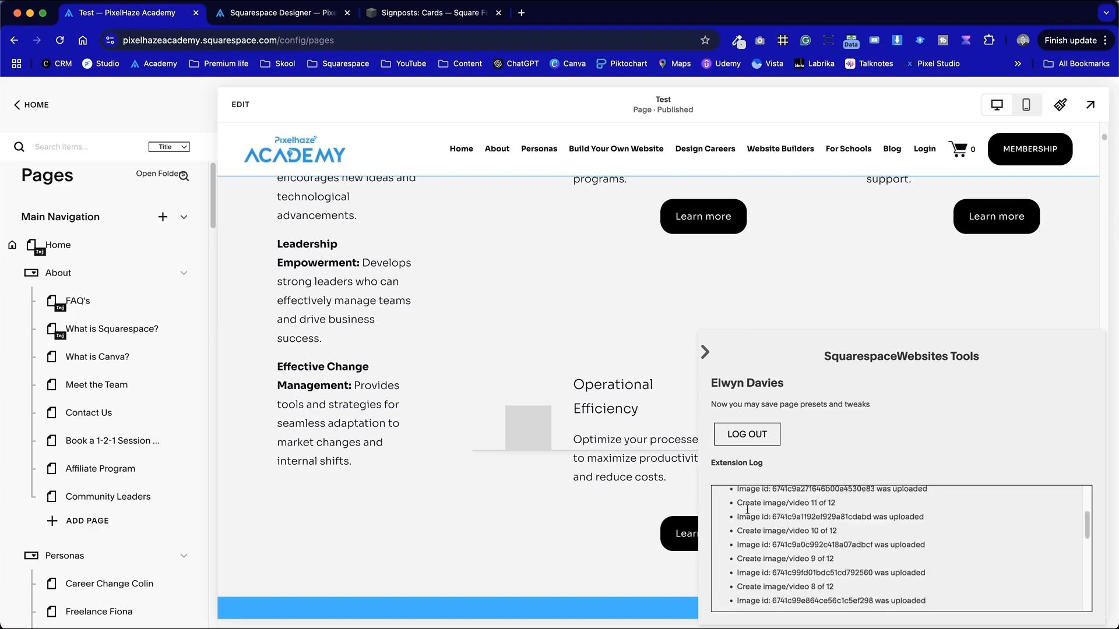
{"action": "left_click", "coordinate": [705, 353]}
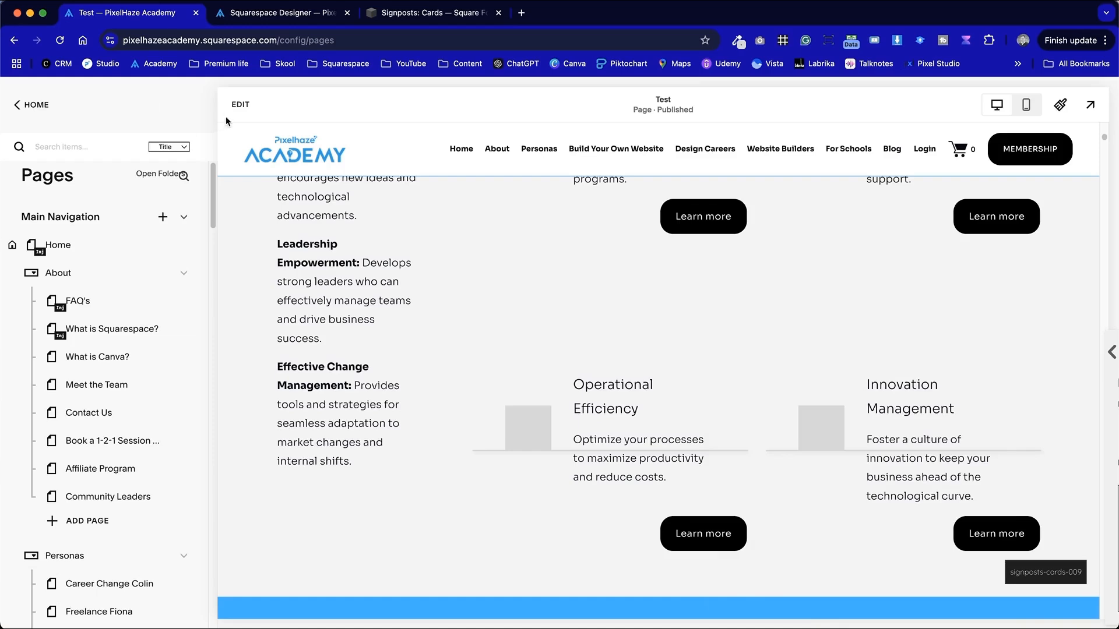
- Reload the editor and review the inserted cards section in the live site preview, reopening the extension panel
{"action": "left_click", "coordinate": [58, 41]}
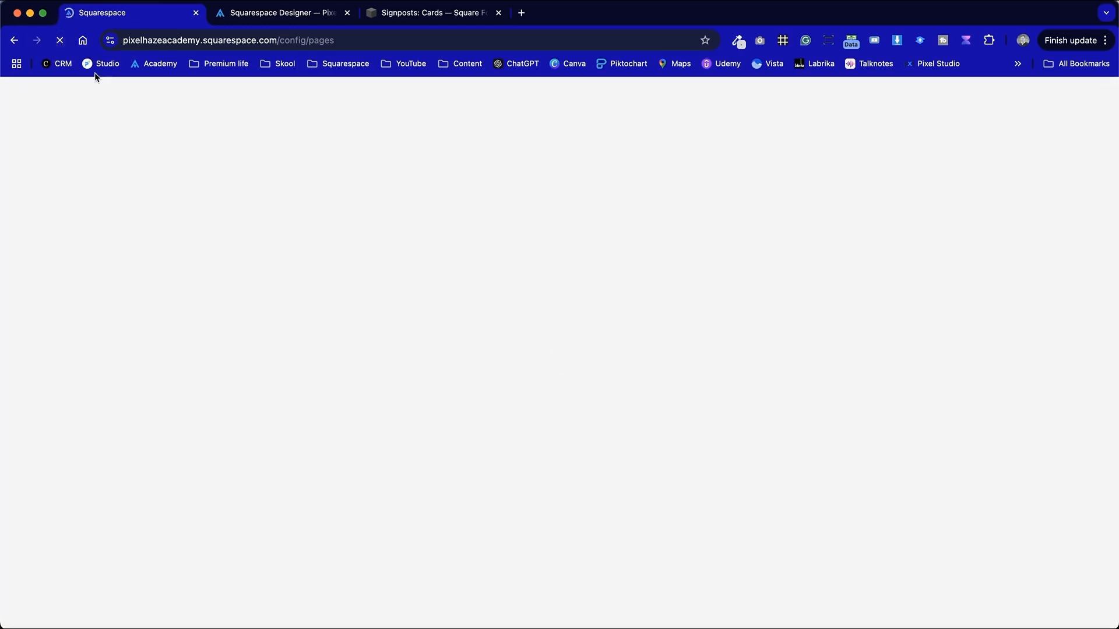
{"action": "scroll", "coordinate": [558, 284], "scroll_direction": "down", "scroll_amount": 10}
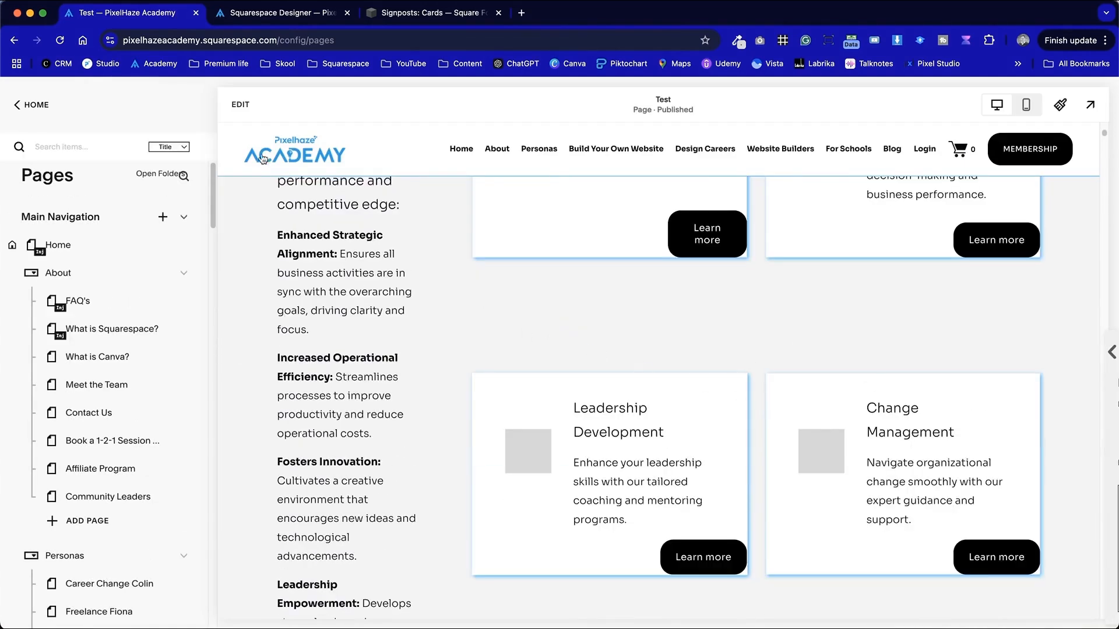
{"action": "left_click", "coordinate": [1090, 104]}
{"action": "scroll", "coordinate": [673, 314], "scroll_direction": "up", "scroll_amount": 3}
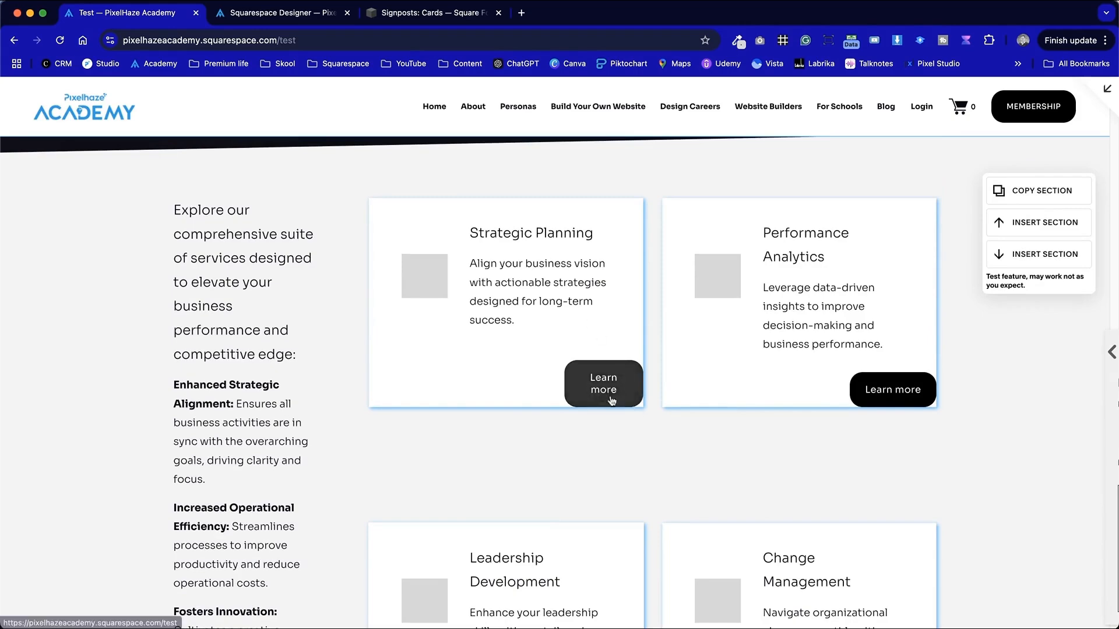
{"action": "scroll", "coordinate": [732, 365], "scroll_direction": "down", "scroll_amount": 4}
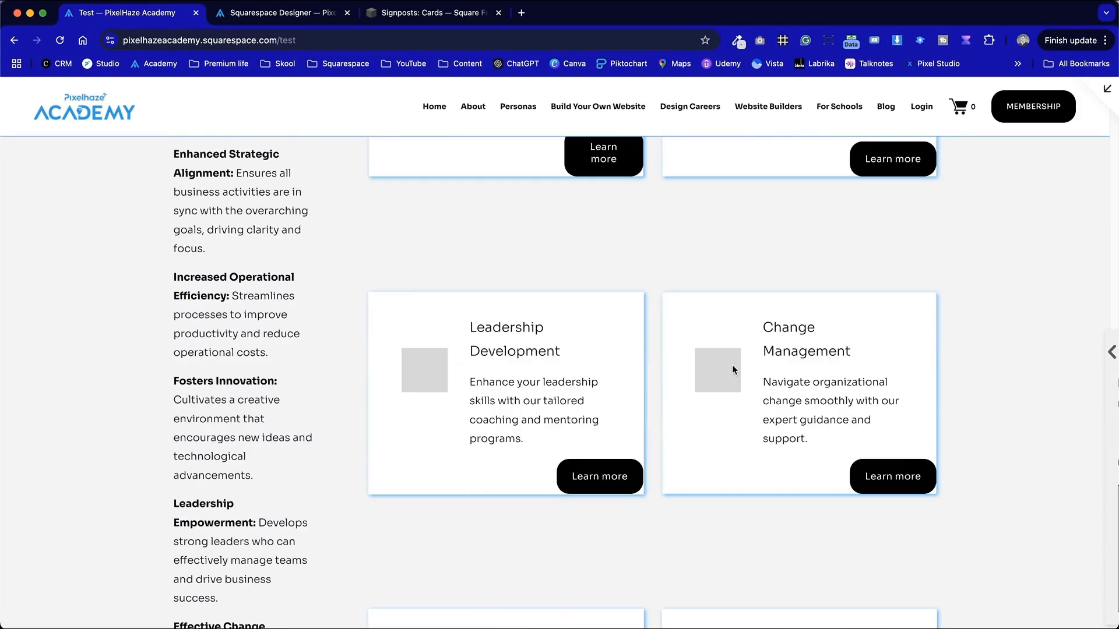
{"action": "scroll", "coordinate": [732, 363], "scroll_direction": "down", "scroll_amount": 3}
{"action": "scroll", "coordinate": [733, 368], "scroll_direction": "down", "scroll_amount": 3}
{"action": "scroll", "coordinate": [733, 369], "scroll_direction": "up", "scroll_amount": 10}
{"action": "scroll", "coordinate": [732, 368], "scroll_direction": "down", "scroll_amount": 3}
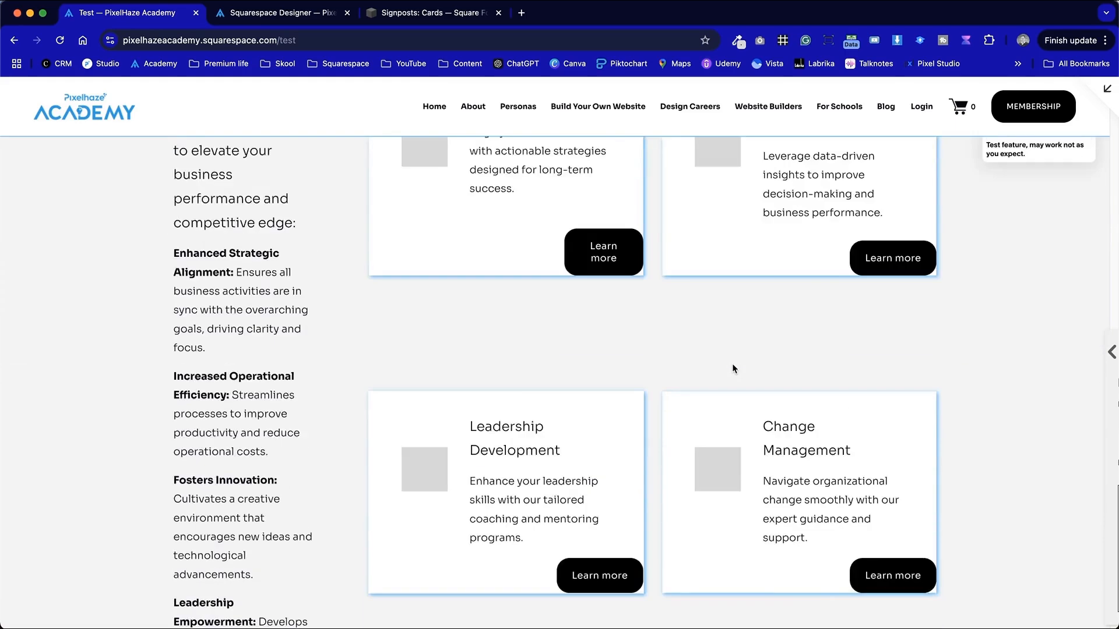
{"action": "scroll", "coordinate": [732, 363], "scroll_direction": "up", "scroll_amount": 2}
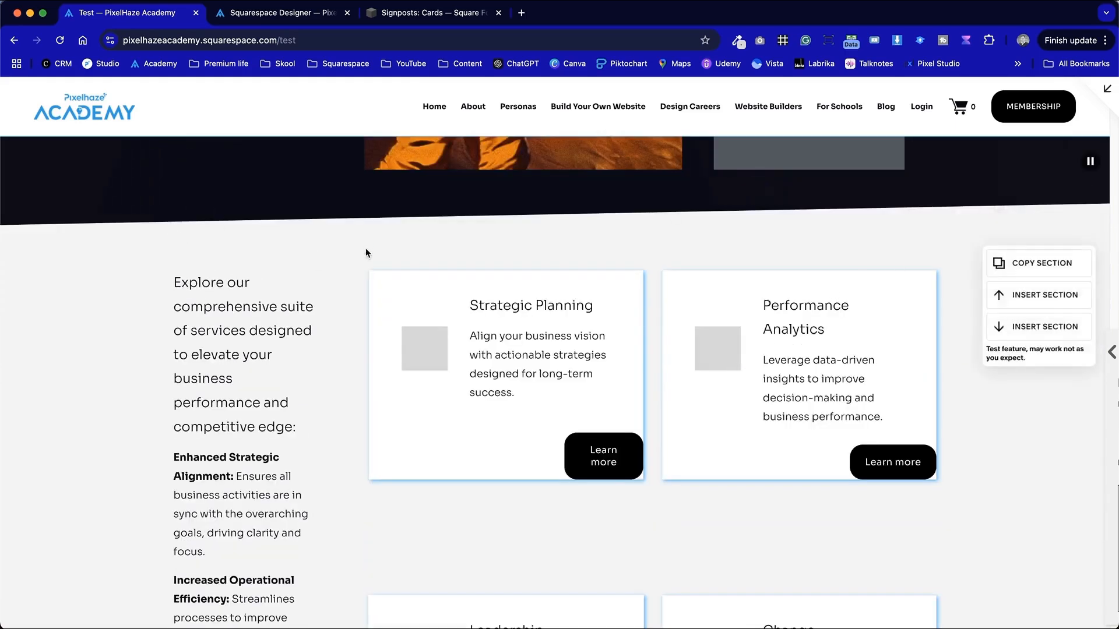
{"action": "scroll", "coordinate": [367, 249], "scroll_direction": "up", "scroll_amount": 6}
{"action": "left_click", "coordinate": [847, 43]}
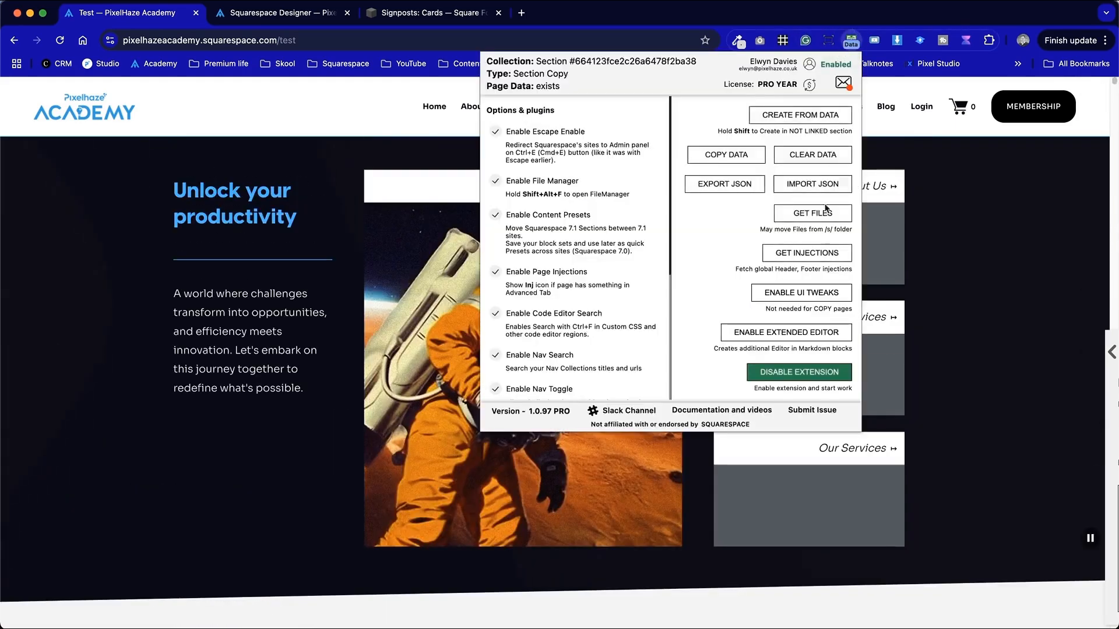
- Disable the extension, close its panel and open the Test page in the Squarespace editor
{"action": "left_click", "coordinate": [827, 373]}
{"action": "left_click", "coordinate": [357, 445]}
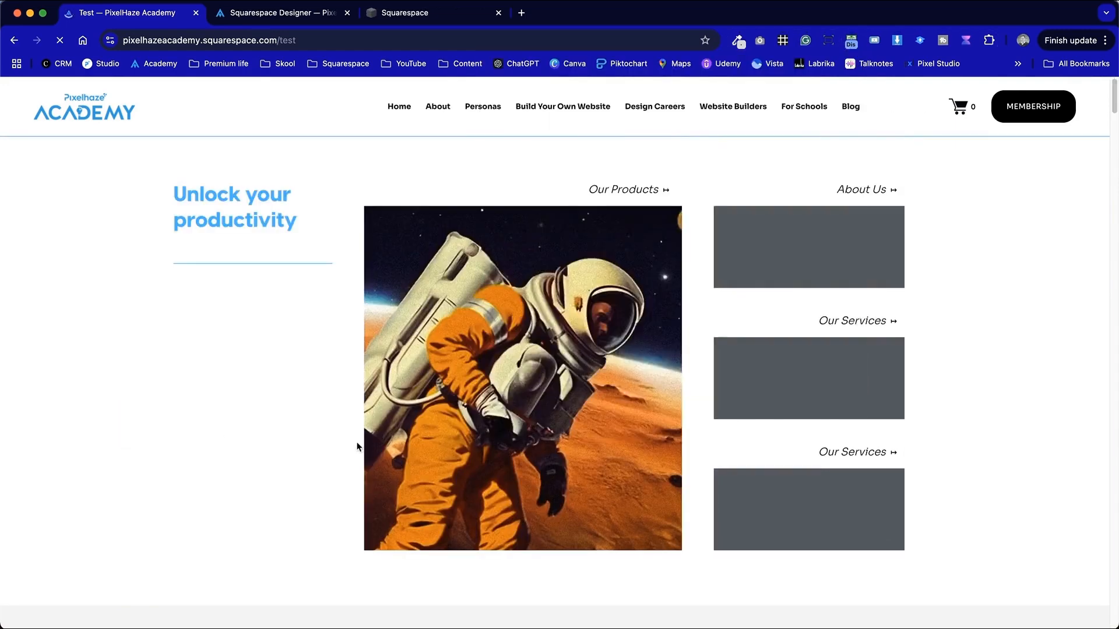
{"action": "scroll", "coordinate": [379, 439], "scroll_direction": "down", "scroll_amount": 8}
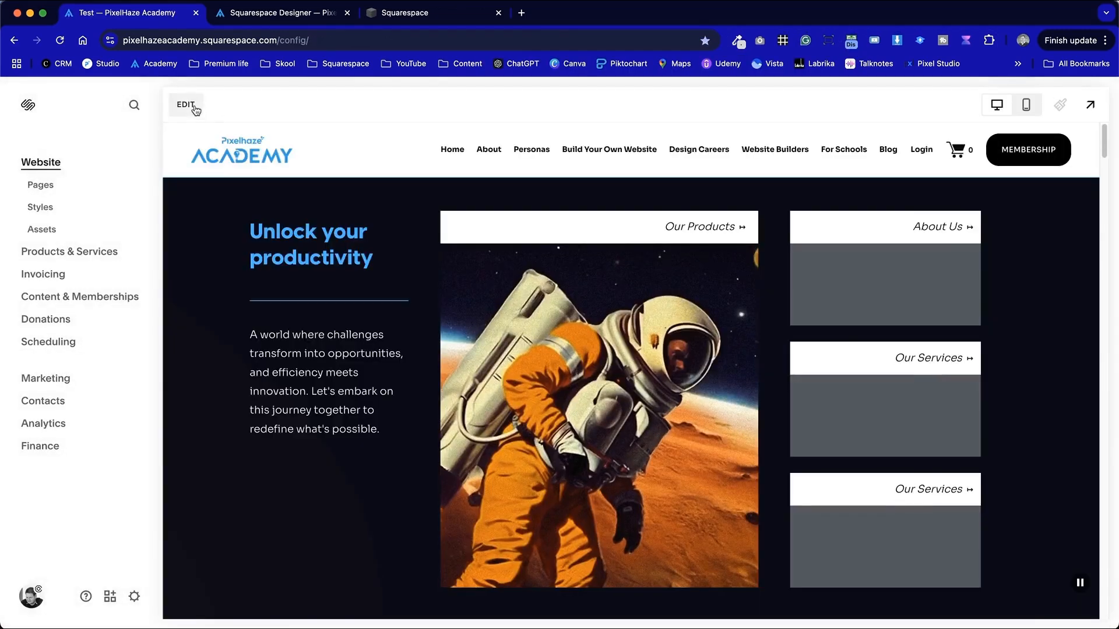
{"action": "left_click", "coordinate": [191, 106]}
{"action": "scroll", "coordinate": [392, 373], "scroll_direction": "down", "scroll_amount": 10}
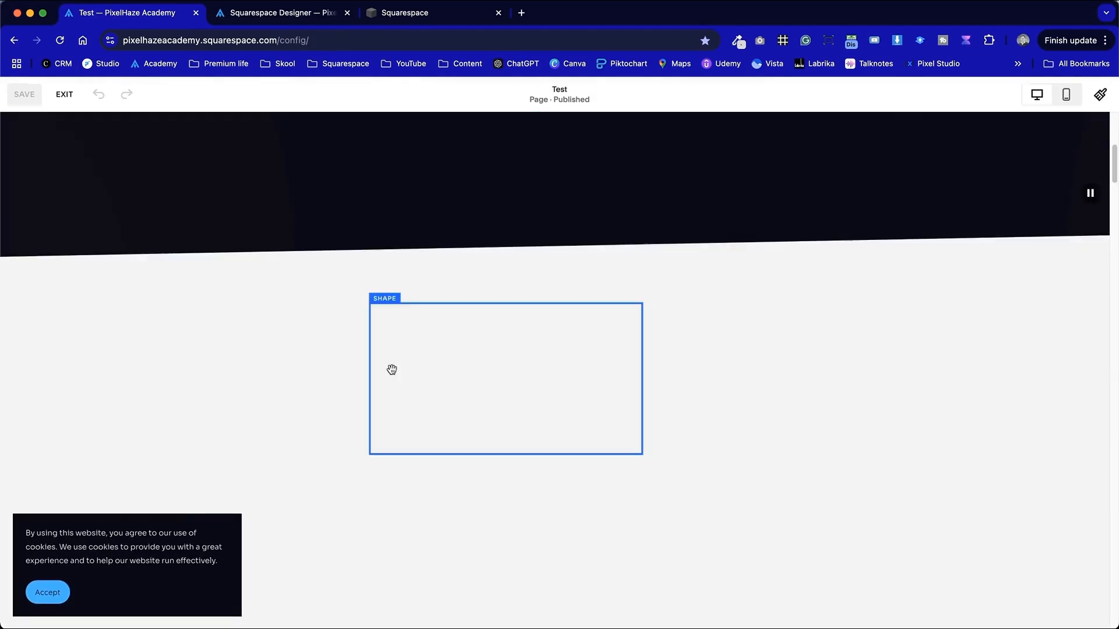
{"action": "scroll", "coordinate": [392, 370], "scroll_direction": "up", "scroll_amount": 3}
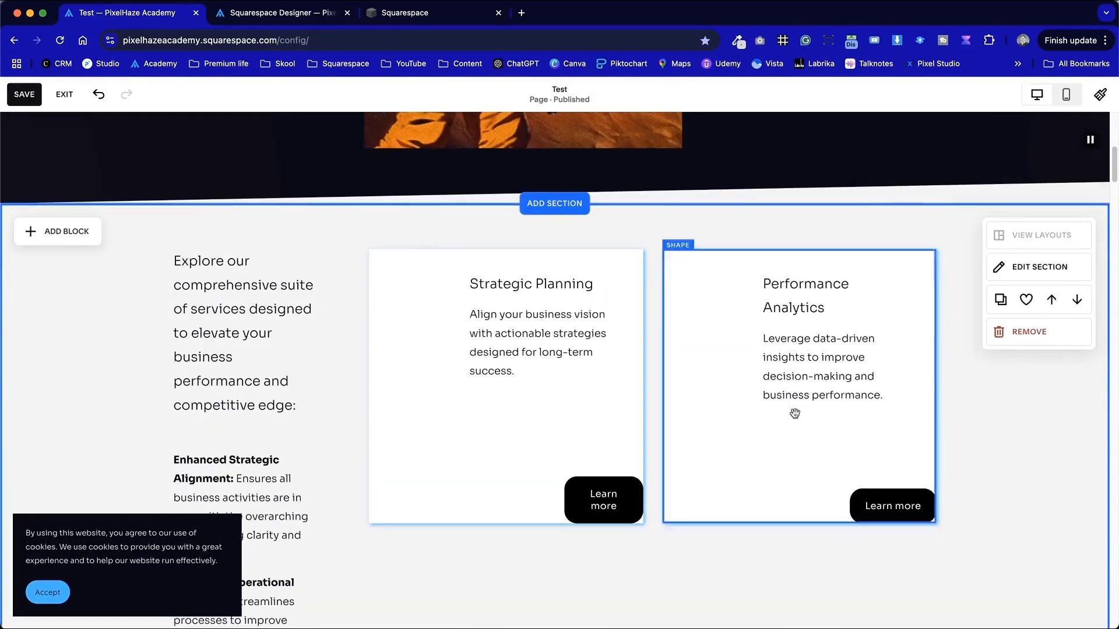
- Shorten the Strategic Planning card and move its Learn more button up to the new bottom edge
{"action": "left_click", "coordinate": [578, 474]}
{"action": "left_click_drag", "start_coordinate": [591, 483], "coordinate": [537, 392]}
{"action": "left_click", "coordinate": [490, 474]}
{"action": "left_click", "coordinate": [548, 466]}
{"action": "left_click", "coordinate": [581, 532]}
{"action": "left_click_drag", "start_coordinate": [498, 532], "coordinate": [504, 470]}
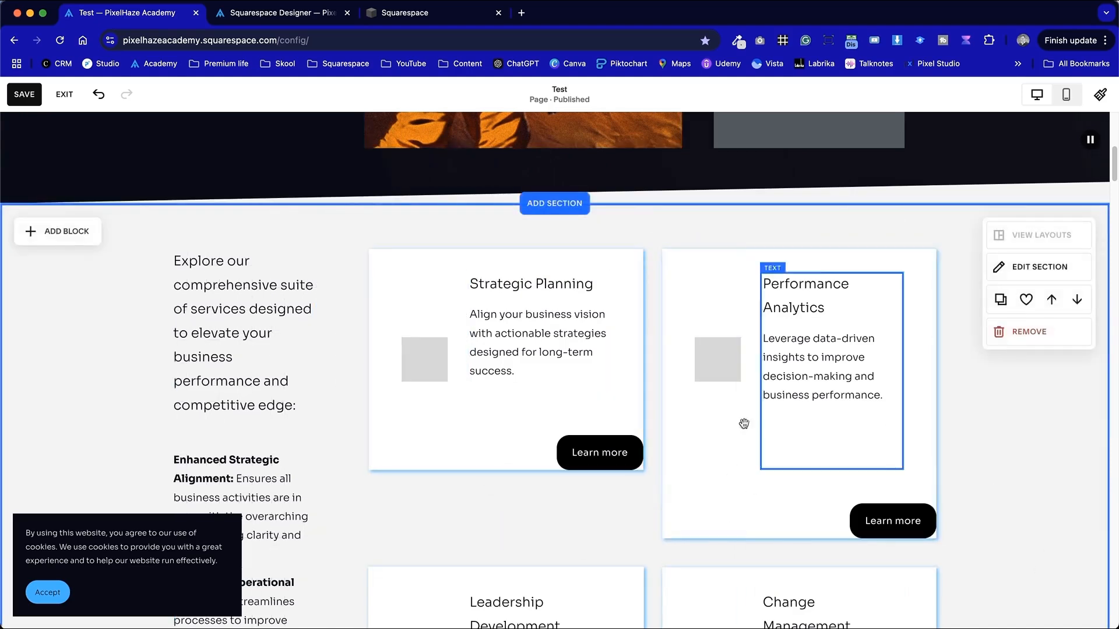
- Shorten the Performance Analytics card and its text block, moving its Learn more button up to match
{"action": "left_click", "coordinate": [793, 522]}
{"action": "left_click_drag", "start_coordinate": [799, 539], "coordinate": [790, 466]}
{"action": "left_click_drag", "start_coordinate": [894, 522], "coordinate": [893, 452]}
{"action": "left_click_drag", "start_coordinate": [763, 433], "coordinate": [825, 438]}
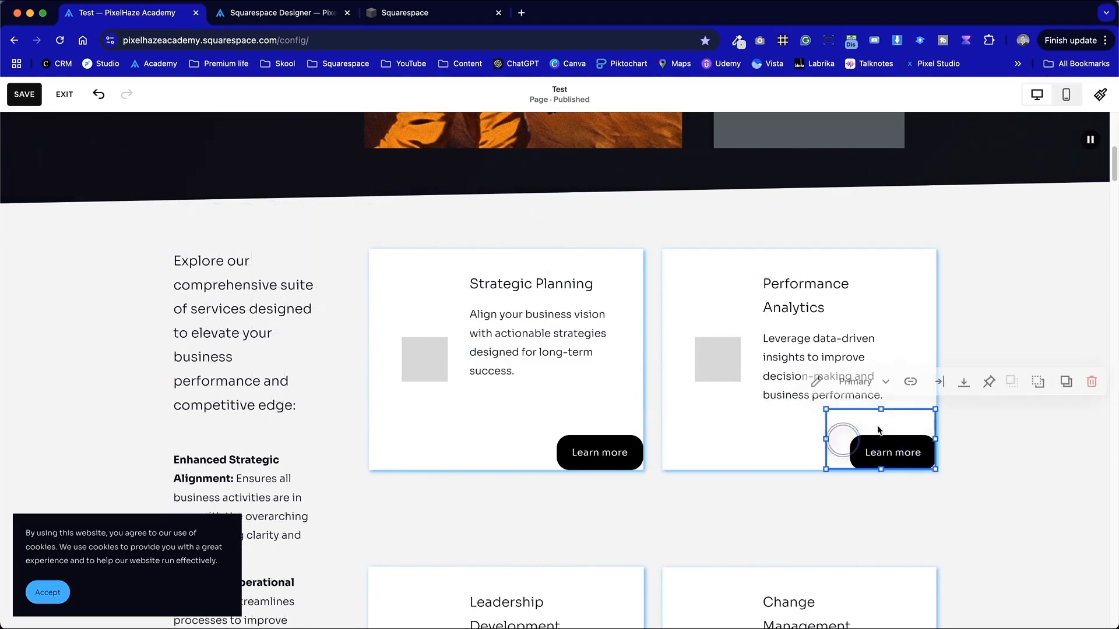
- Reposition the Strategic Planning card's Learn more button inside the card
{"action": "left_click", "coordinate": [851, 500]}
{"action": "left_click_drag", "start_coordinate": [625, 452], "coordinate": [594, 453]}
{"action": "left_click", "coordinate": [627, 517]}
{"action": "left_click", "coordinate": [584, 452]}
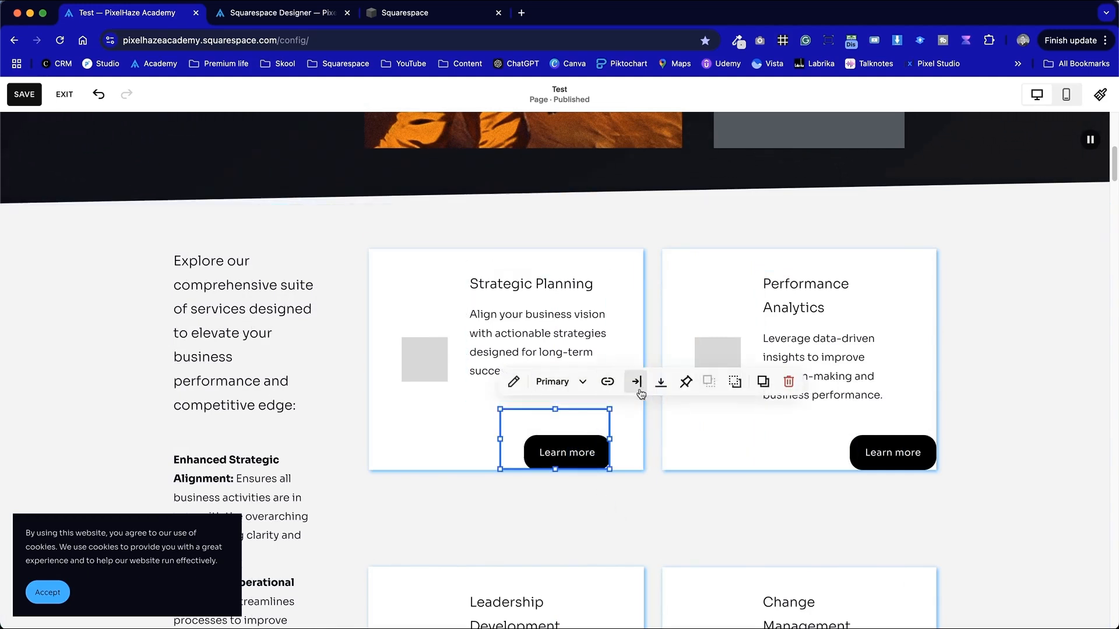
{"action": "left_click", "coordinate": [661, 383]}
{"action": "left_click", "coordinate": [661, 411]}
{"action": "left_click", "coordinate": [631, 544]}
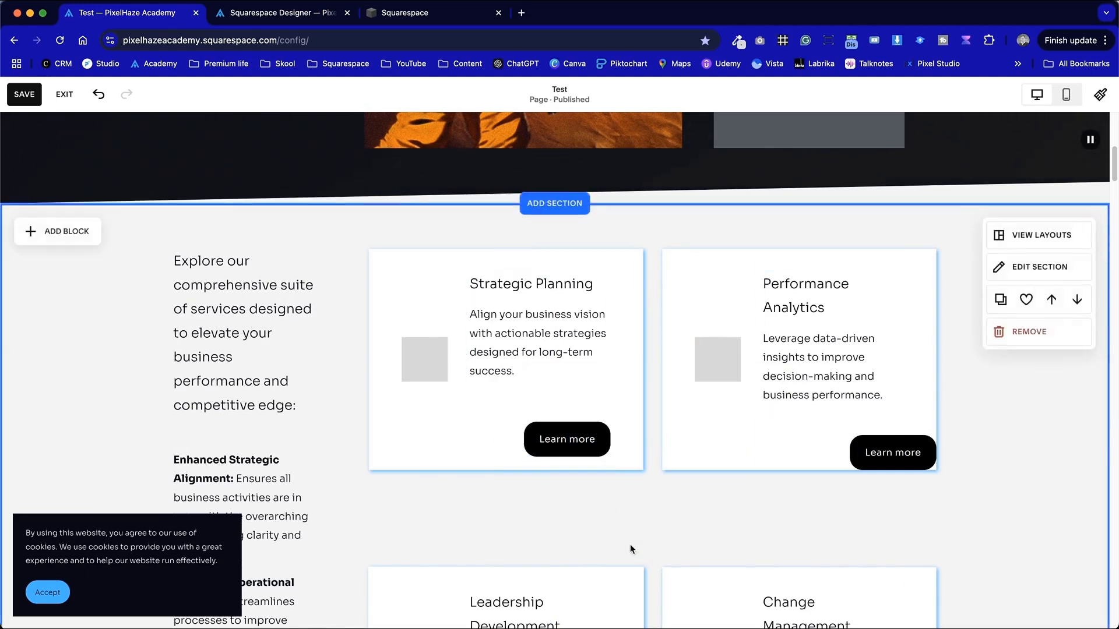
- Give the Strategic Planning card's drop shadow a custom light grey colour (RGB 190, 190, 190) and adjust its angle
{"action": "left_click", "coordinate": [640, 466]}
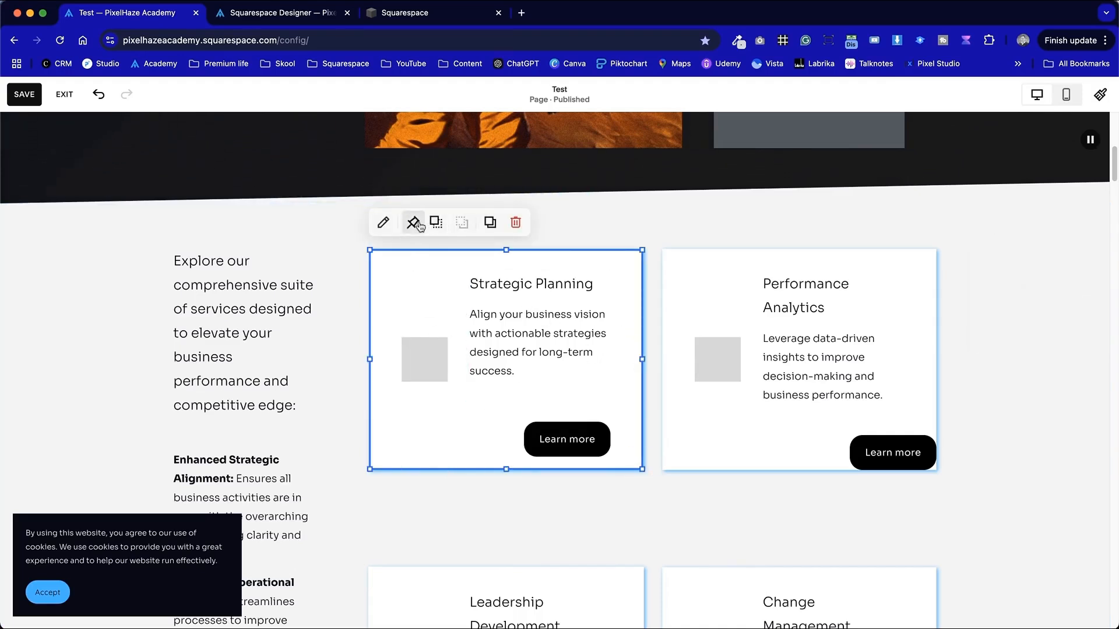
{"action": "left_click", "coordinate": [382, 223]}
{"action": "scroll", "coordinate": [754, 493], "scroll_direction": "down", "scroll_amount": 5}
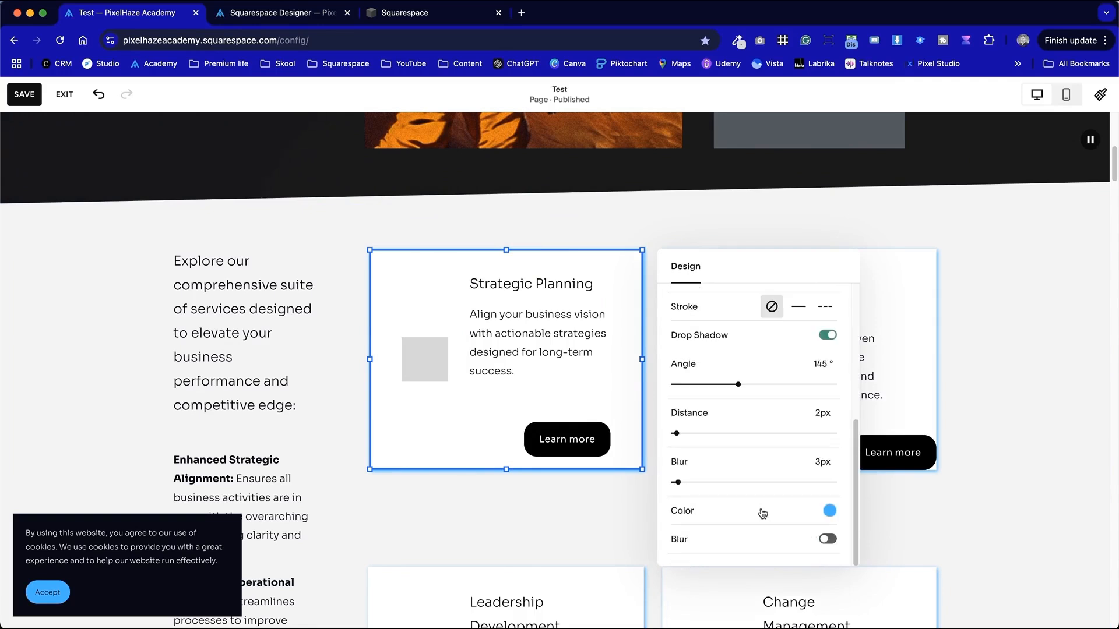
{"action": "left_click", "coordinate": [828, 513]}
{"action": "left_click", "coordinate": [983, 485]}
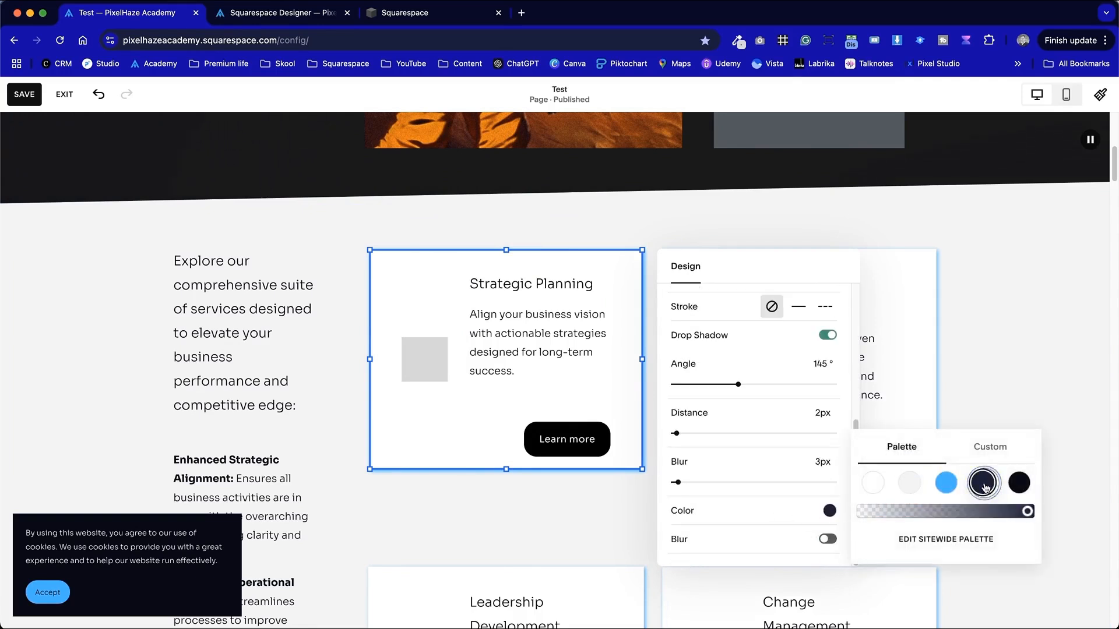
{"action": "left_click", "coordinate": [990, 447]}
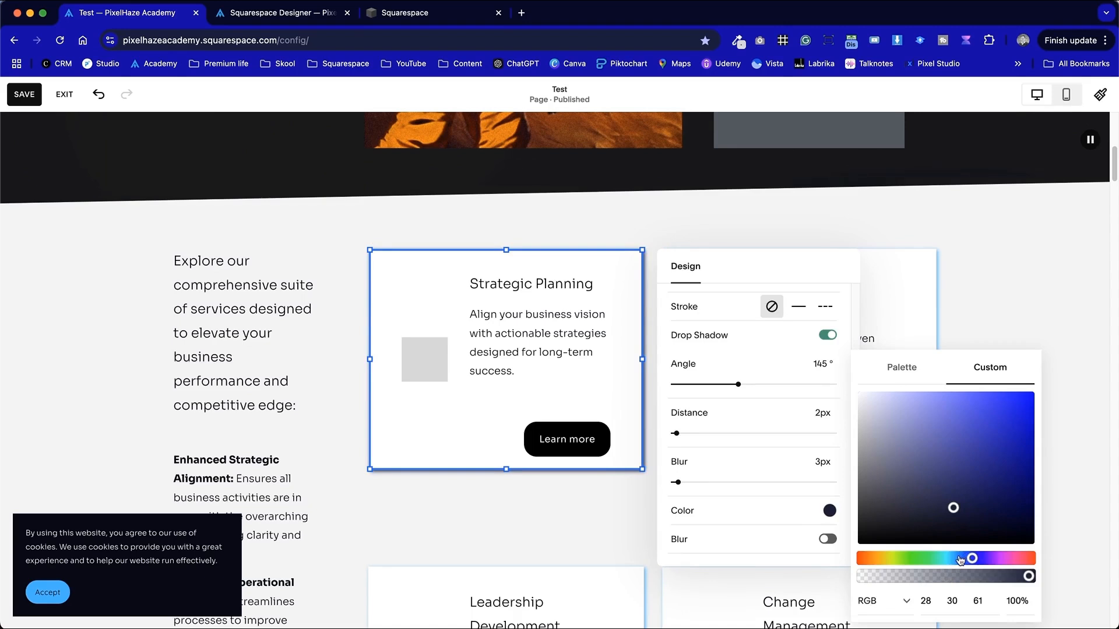
{"action": "mouse_move", "coordinate": [954, 542]}
{"action": "left_mouse_down"}
{"action": "mouse_move", "coordinate": [842, 482]}
{"action": "mouse_move", "coordinate": [820, 411]}
{"action": "mouse_move", "coordinate": [816, 431]}
{"action": "left_mouse_up"}
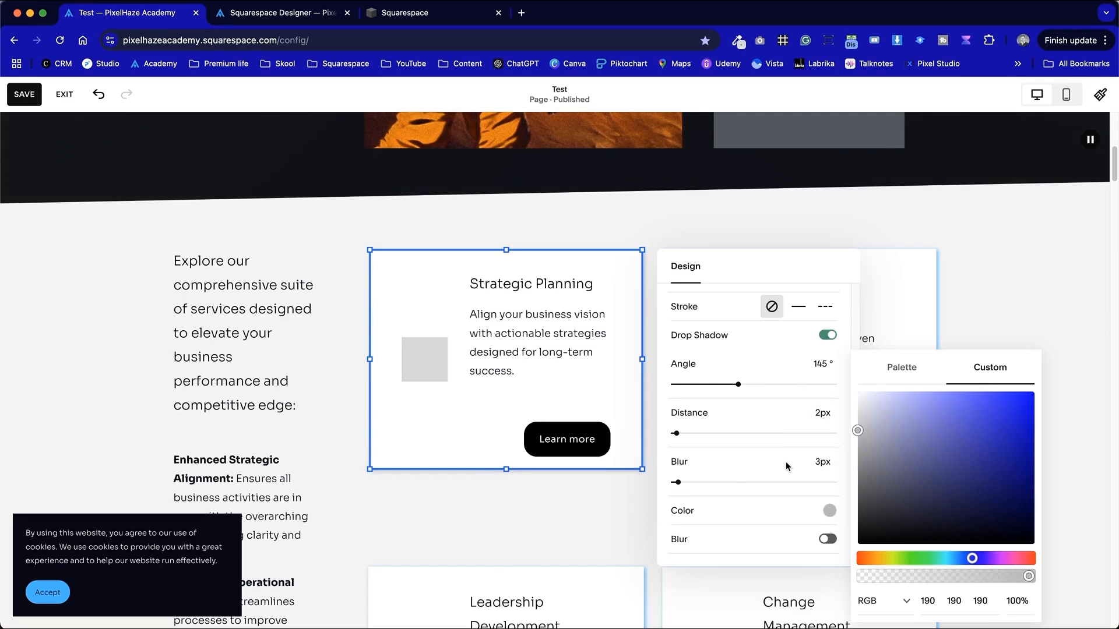
{"action": "left_click", "coordinate": [789, 386]}
{"action": "left_click", "coordinate": [582, 537]}
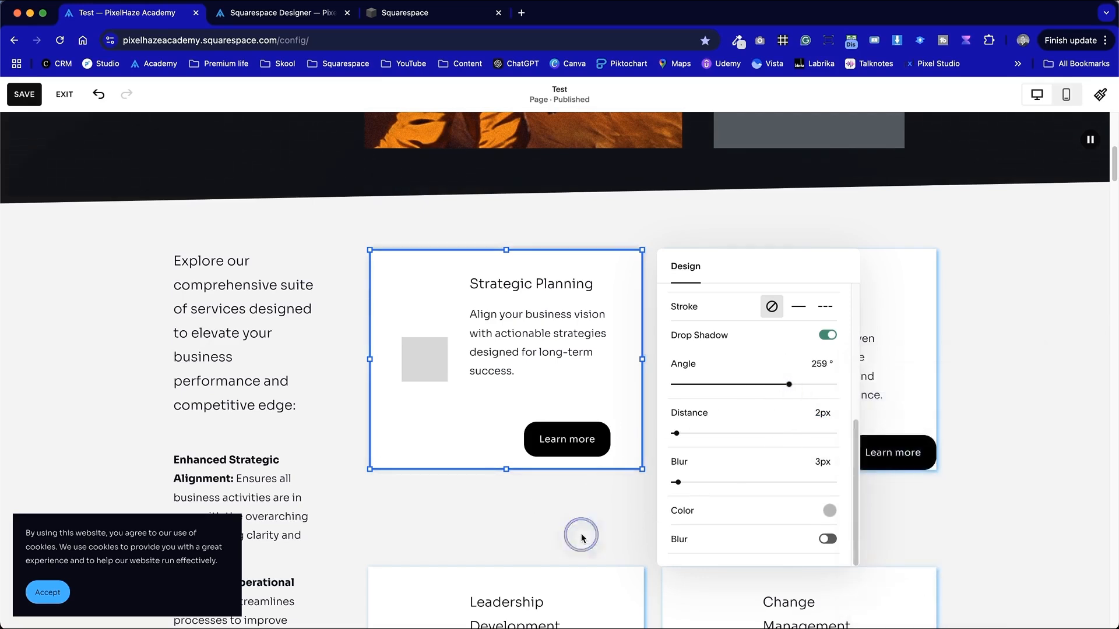
{"action": "left_click", "coordinate": [464, 440]}
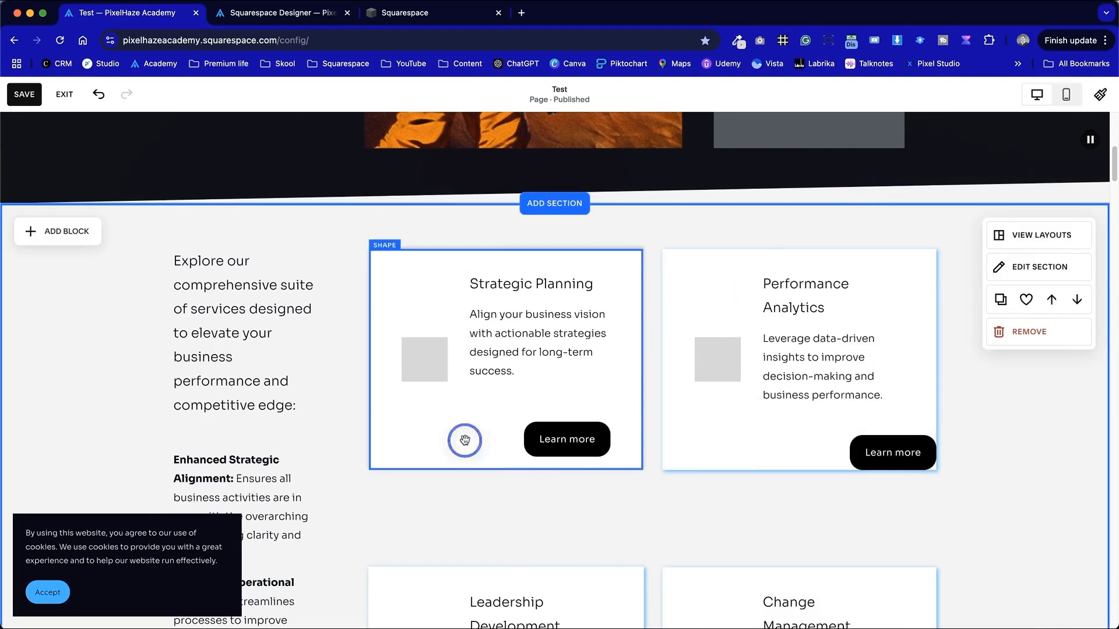
{"action": "scroll", "coordinate": [752, 445], "scroll_direction": "down", "scroll_amount": 5}
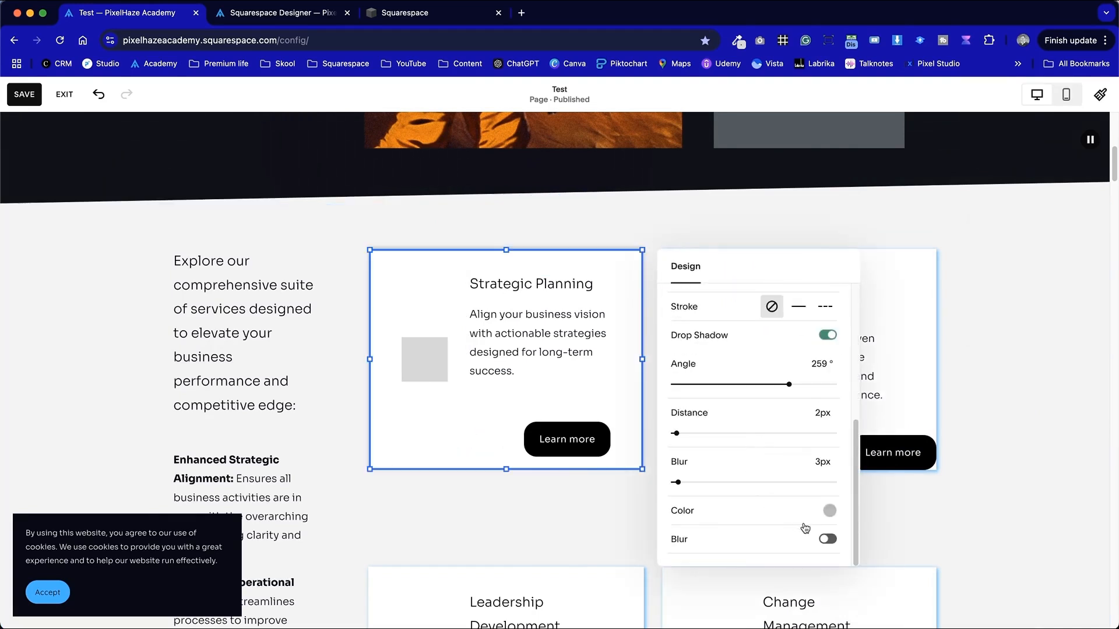
{"action": "left_click", "coordinate": [710, 384]}
{"action": "left_click", "coordinate": [572, 487]}
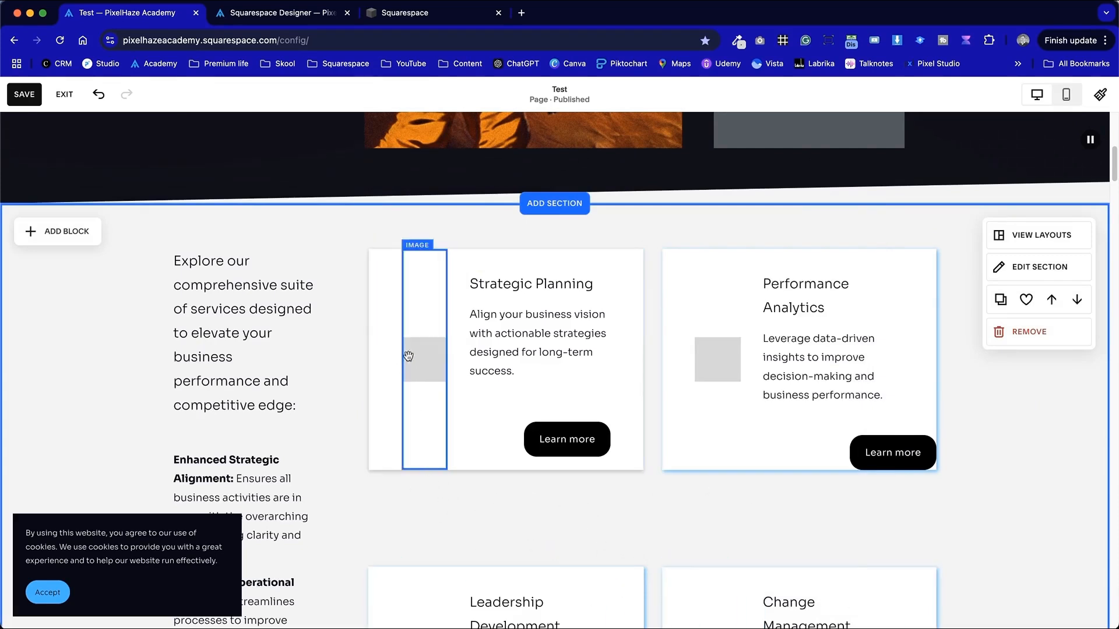
- Shrink the image block and move the grey placeholder shape up beside the Strategic Planning title
{"action": "left_click", "coordinate": [433, 461]}
{"action": "left_click_drag", "start_coordinate": [423, 471], "coordinate": [427, 327]}
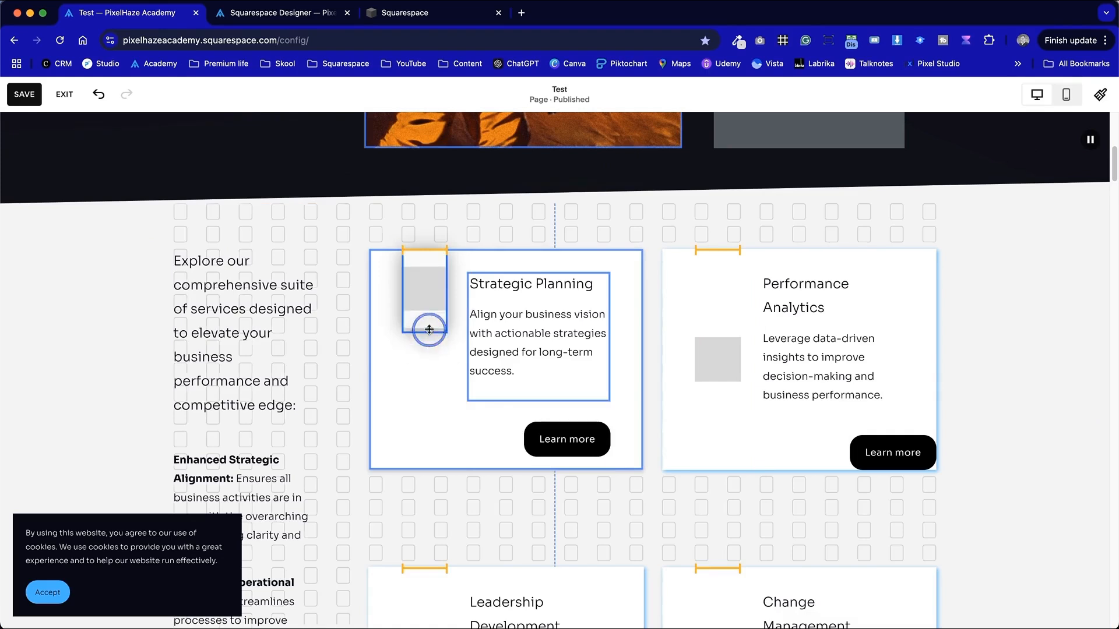
{"action": "left_click", "coordinate": [414, 379]}
{"action": "left_click_drag", "start_coordinate": [427, 281], "coordinate": [427, 299]}
{"action": "left_click_drag", "start_coordinate": [425, 353], "coordinate": [425, 320]}
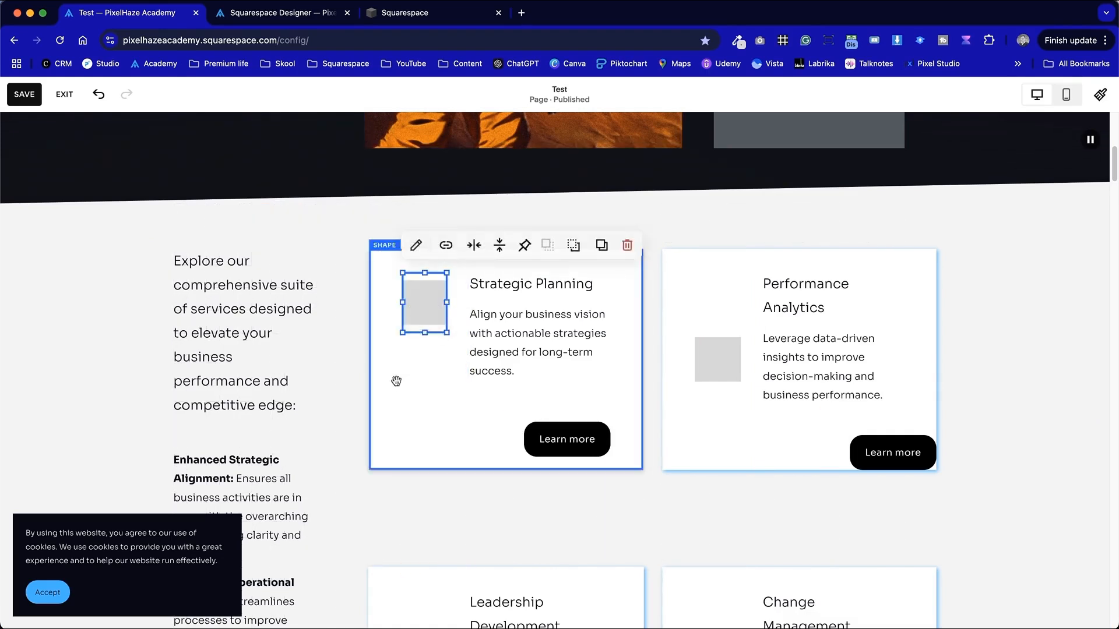
{"action": "left_click", "coordinate": [396, 409]}
{"action": "left_click", "coordinate": [435, 560]}
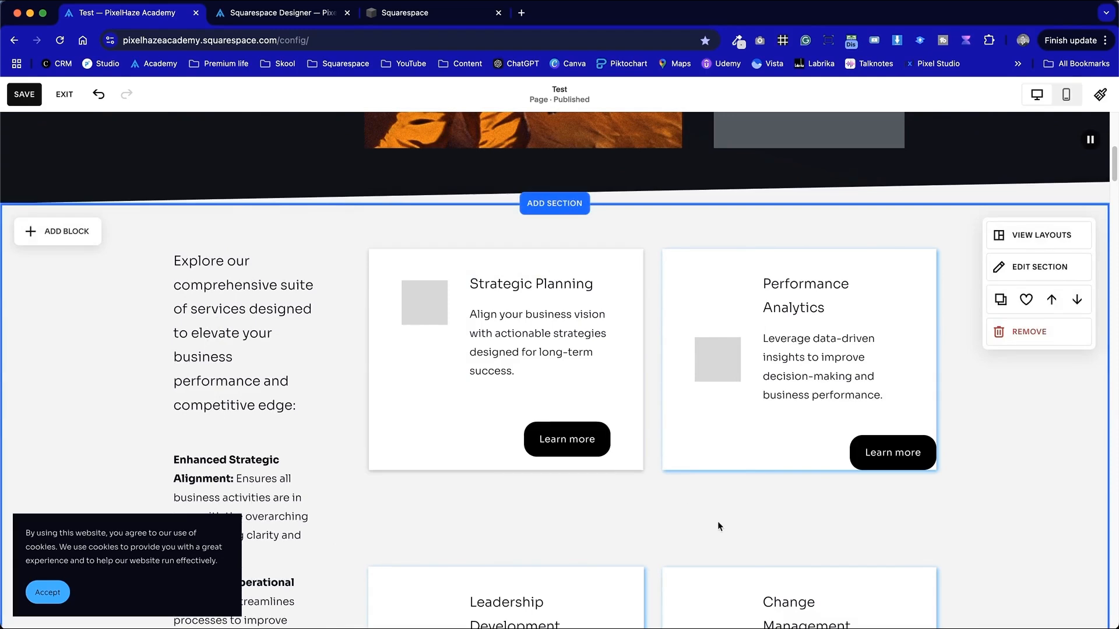
- Align the Change Management text block to the top of its area
{"action": "scroll", "coordinate": [800, 535], "scroll_direction": "down", "scroll_amount": 15}
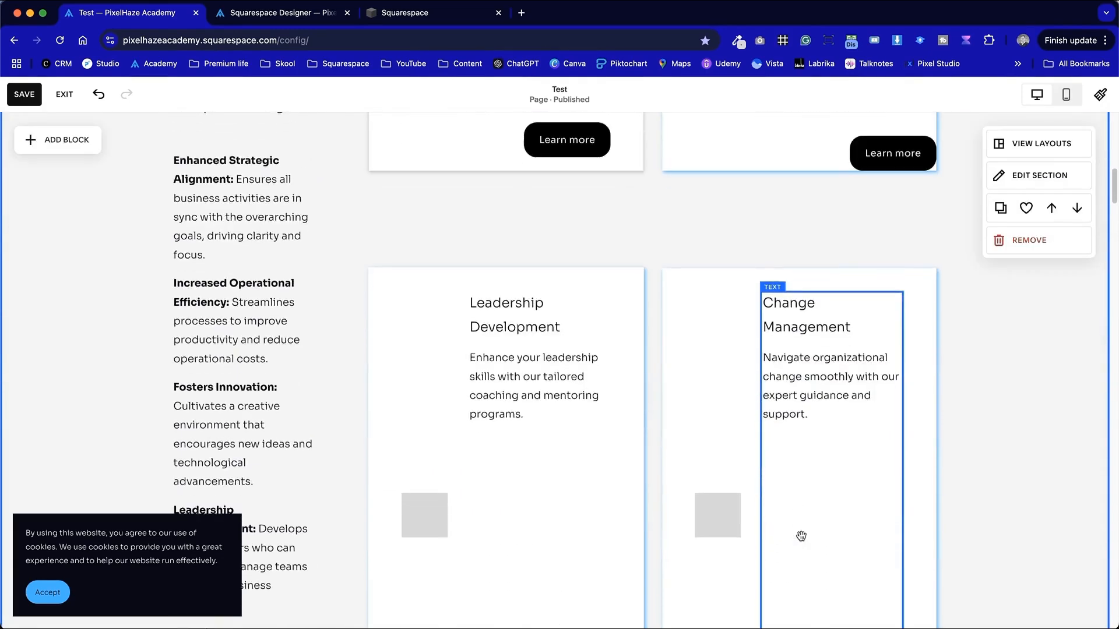
{"action": "scroll", "coordinate": [800, 535], "scroll_direction": "up", "scroll_amount": 10}
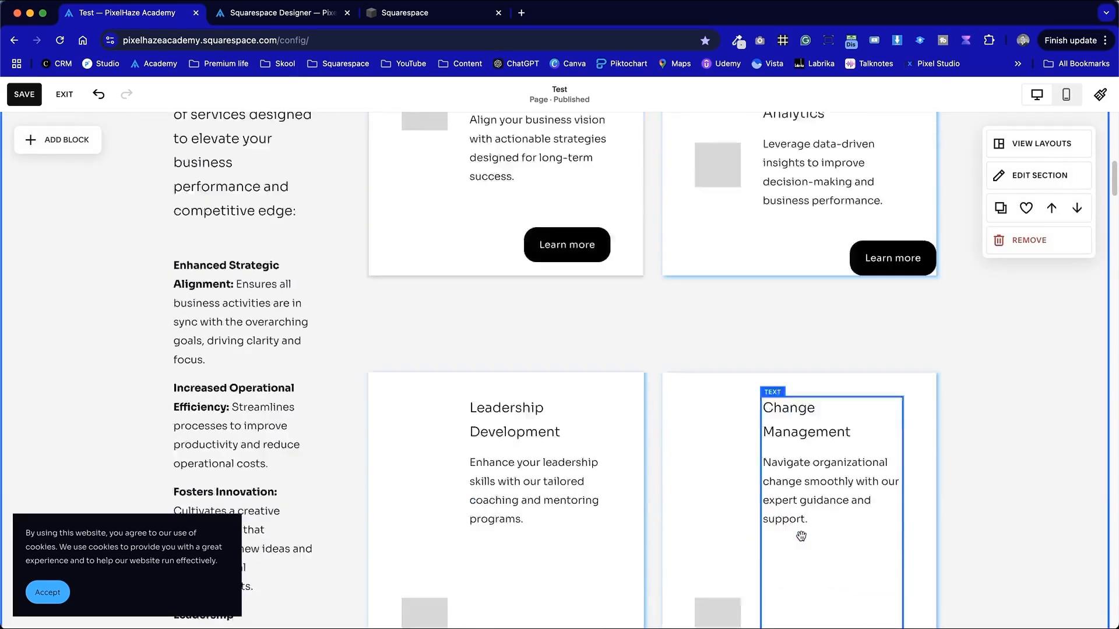
{"action": "left_click", "coordinate": [877, 420]}
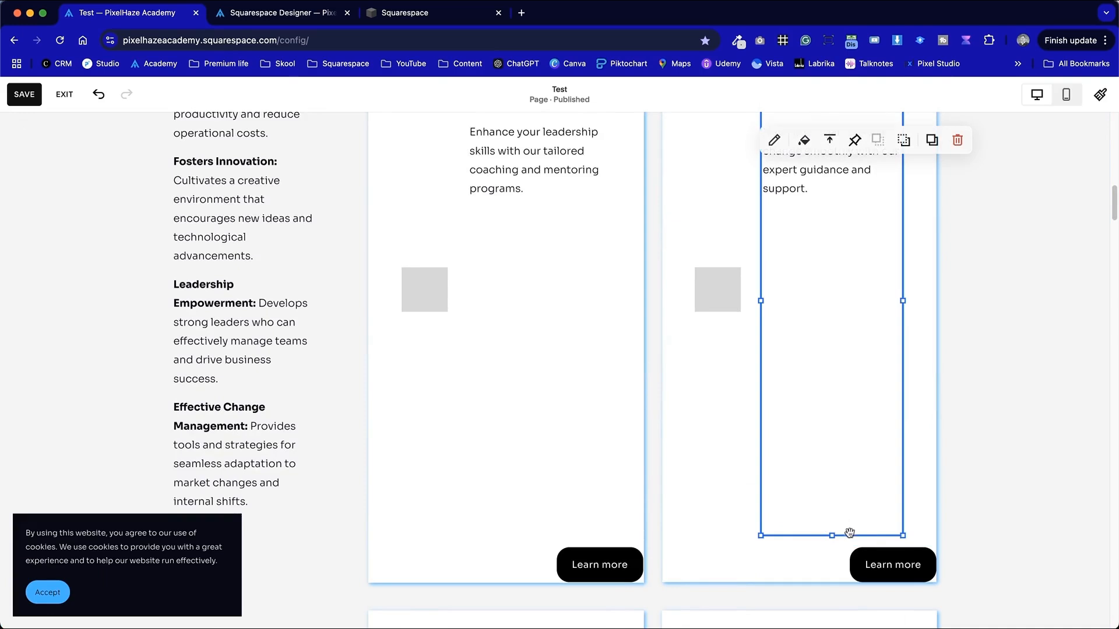
{"action": "left_click", "coordinate": [831, 132]}
- Move the Leadership Development placeholder shape up beside its title
{"action": "left_click", "coordinate": [575, 320]}
{"action": "left_click_drag", "start_coordinate": [539, 533], "coordinate": [534, 217]}
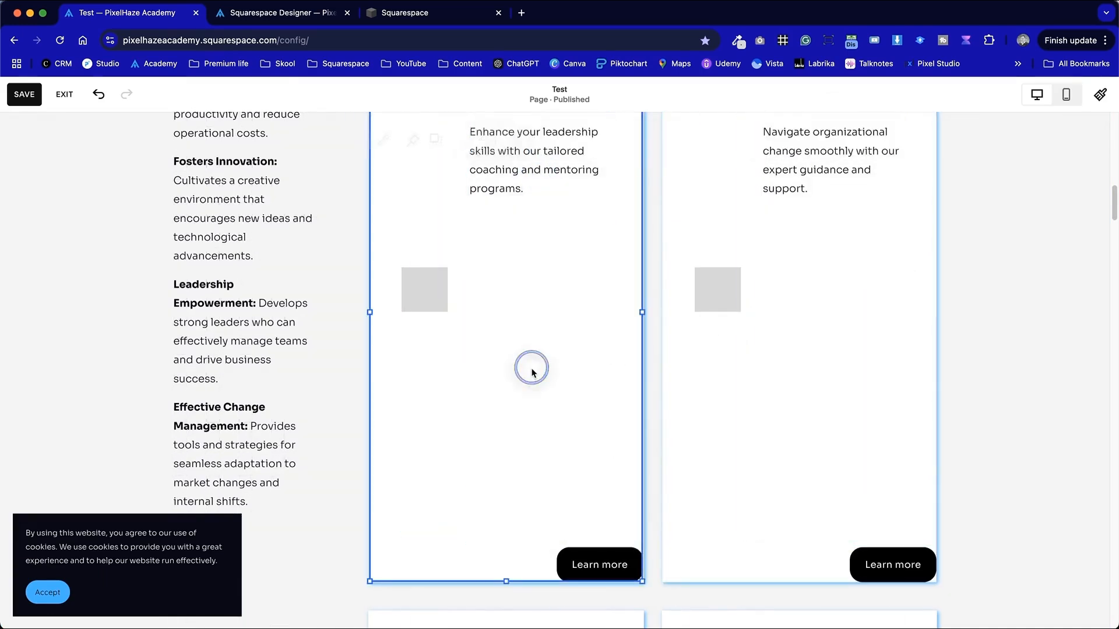
{"action": "left_click", "coordinate": [495, 405]}
{"action": "scroll", "coordinate": [500, 405], "scroll_direction": "up", "scroll_amount": 2}
{"action": "left_click", "coordinate": [432, 387]}
{"action": "left_click_drag", "start_coordinate": [420, 611], "coordinate": [435, 212]}
{"action": "left_click", "coordinate": [717, 376]}
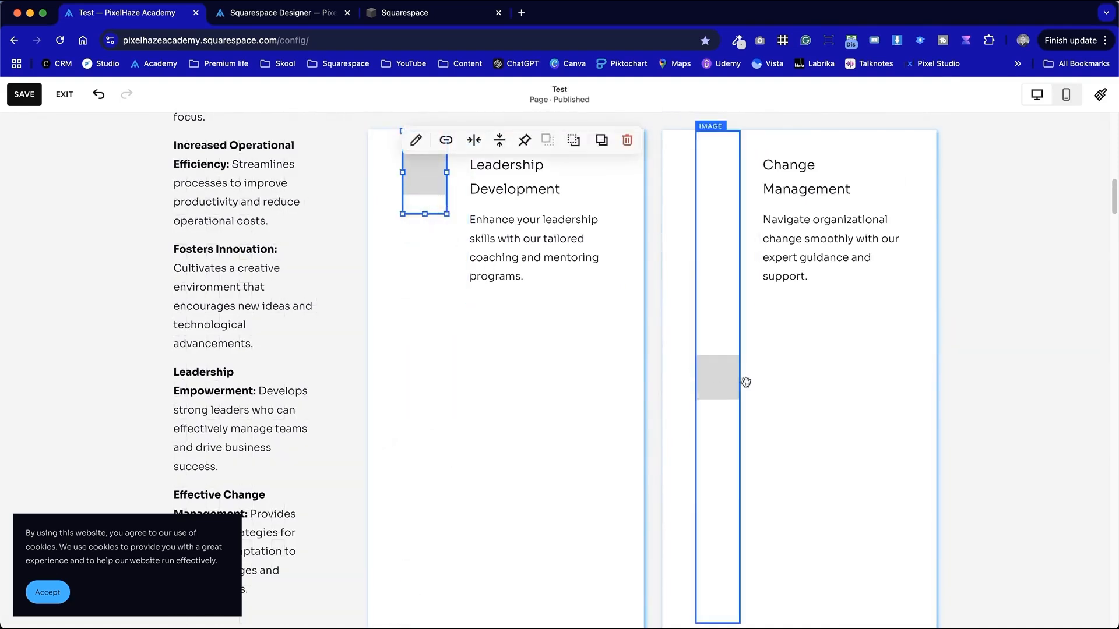
- Add a blank section above How It Works and give it a dark colour theme
{"action": "scroll", "coordinate": [974, 474], "scroll_direction": "down", "scroll_amount": 10}
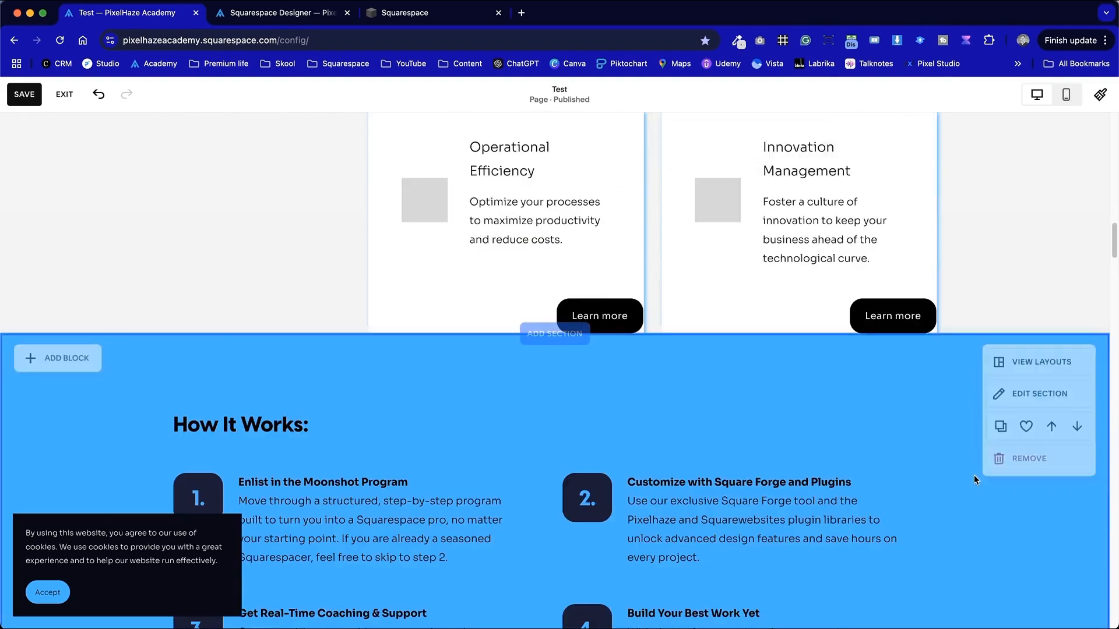
{"action": "scroll", "coordinate": [974, 475], "scroll_direction": "up", "scroll_amount": 5}
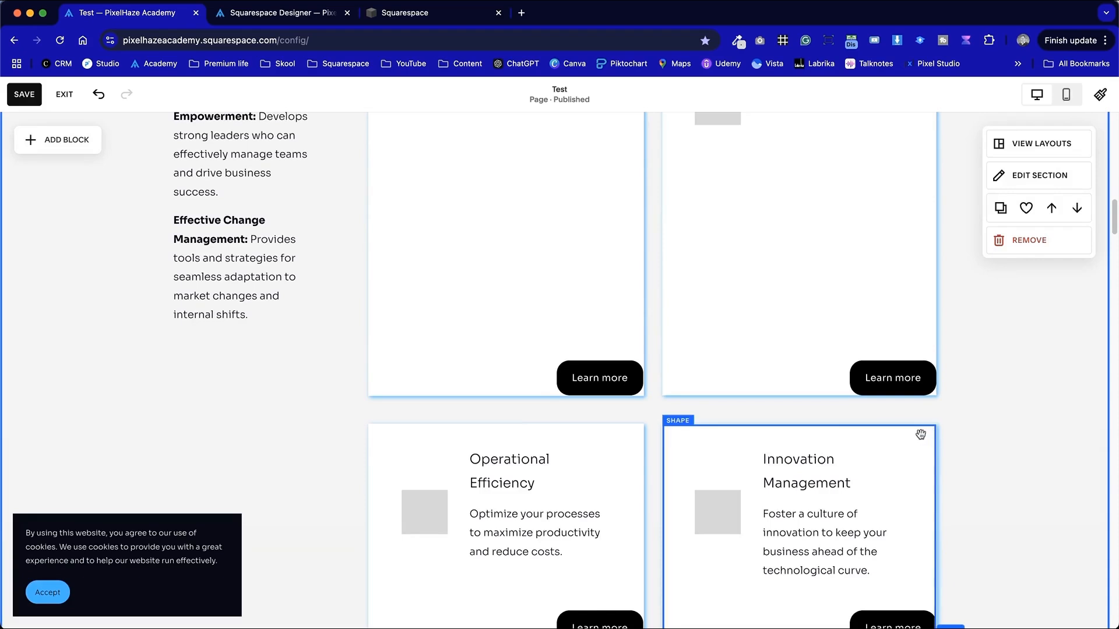
{"action": "scroll", "coordinate": [1022, 459], "scroll_direction": "down", "scroll_amount": 5}
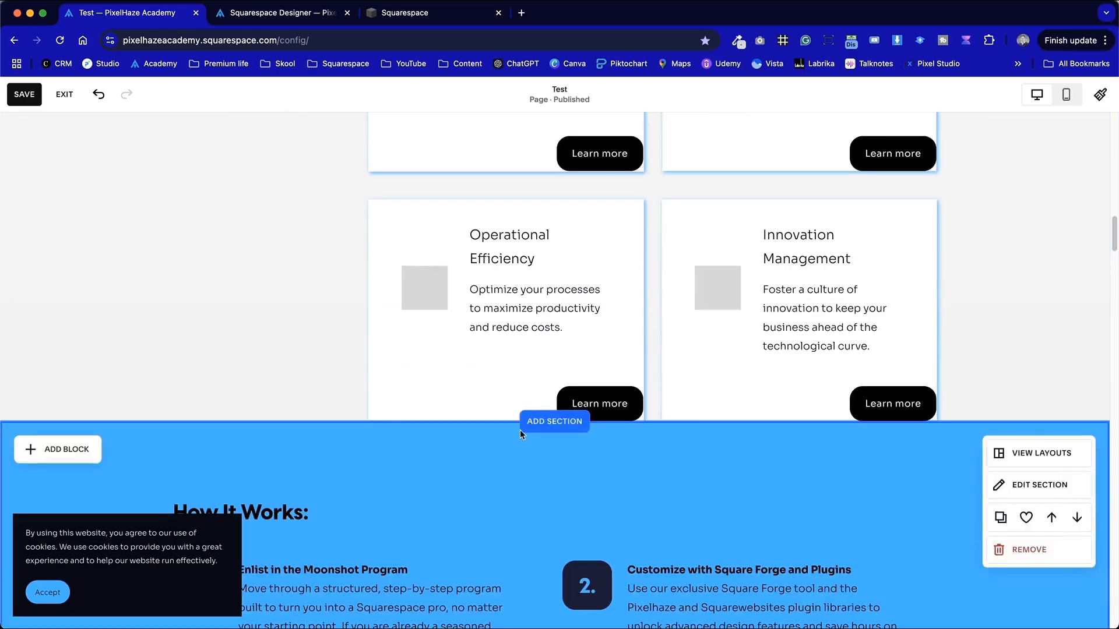
{"action": "left_click", "coordinate": [537, 430]}
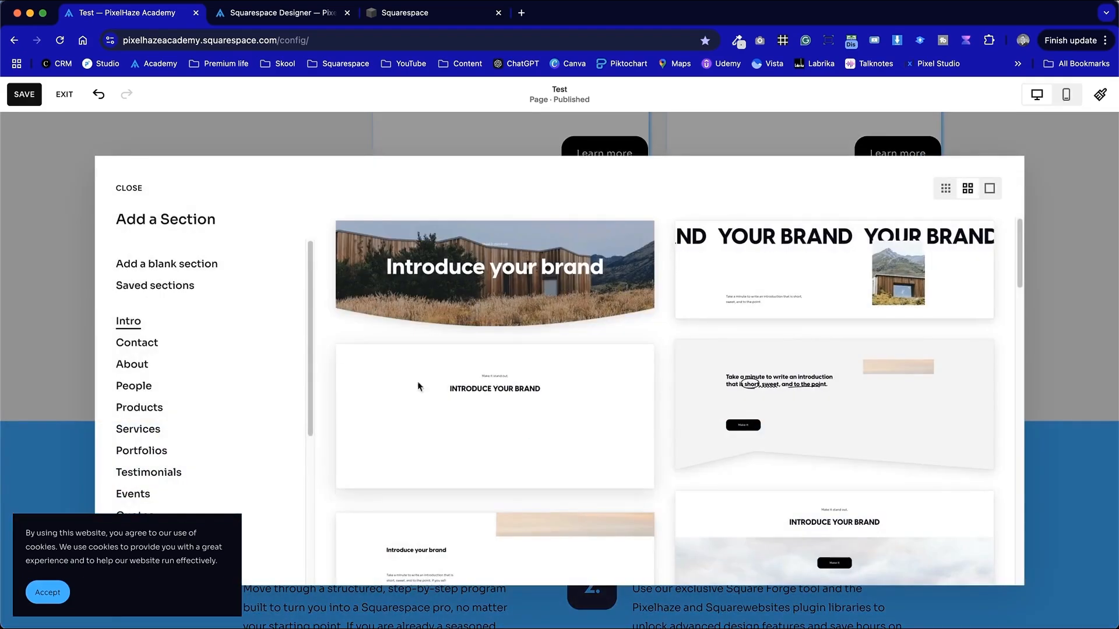
{"action": "left_click", "coordinate": [176, 265]}
{"action": "left_click", "coordinate": [1079, 211]}
{"action": "left_click", "coordinate": [1043, 202]}
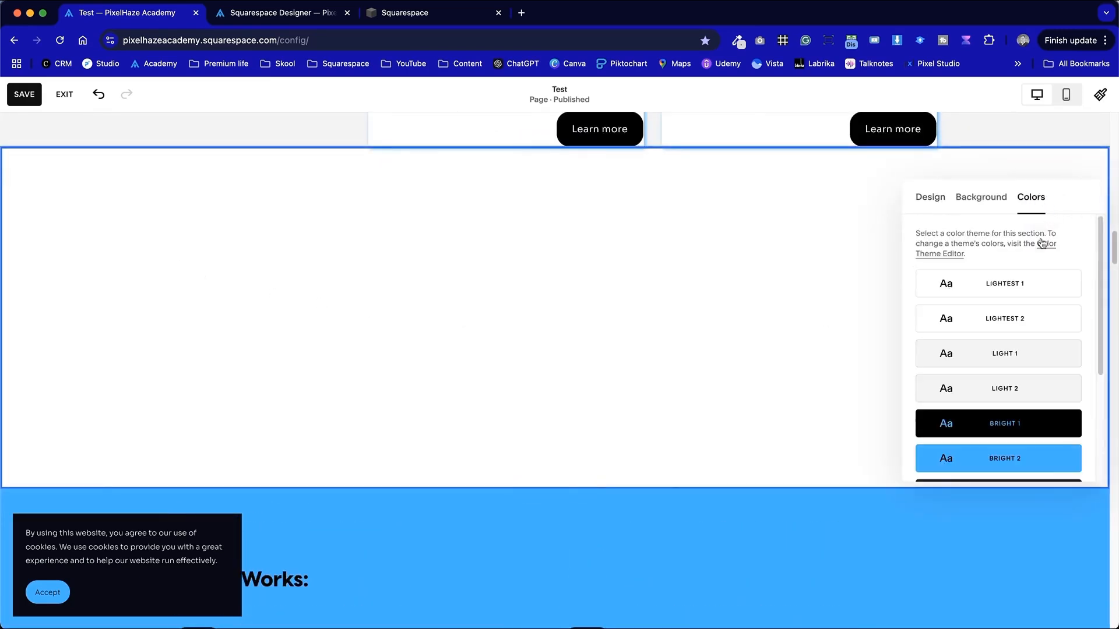
{"action": "scroll", "coordinate": [1050, 457], "scroll_direction": "down", "scroll_amount": 5}
{"action": "left_click", "coordinate": [1042, 429]}
{"action": "left_click", "coordinate": [1003, 397]}
{"action": "left_click", "coordinate": [560, 365]}
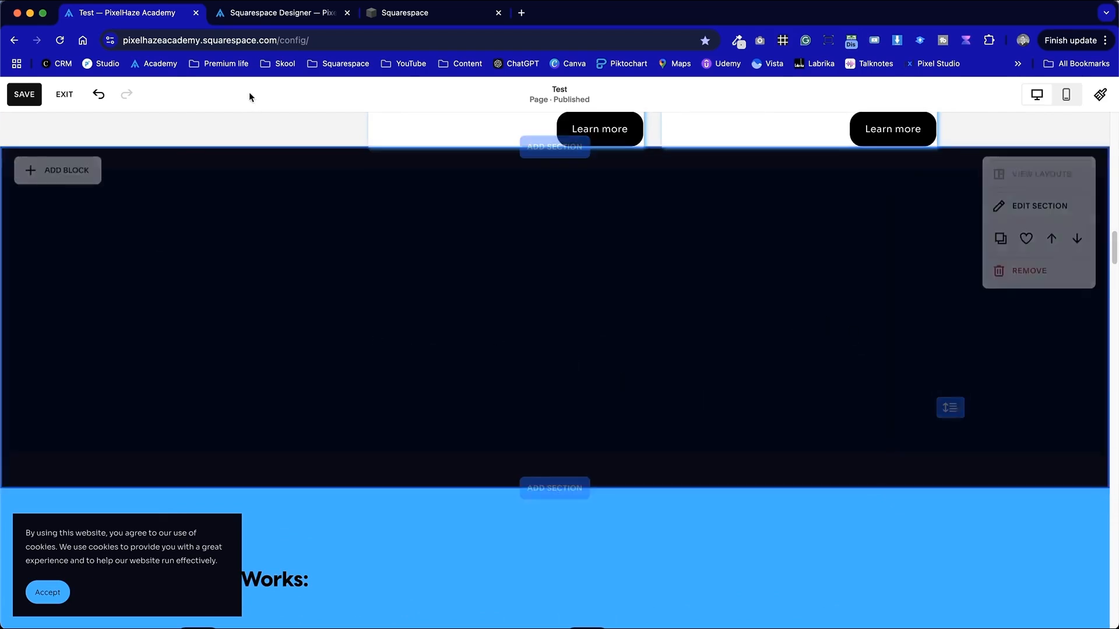
- Switch to the Square Forge Signposts: Cards page and browse its card section variants
{"action": "key", "text": "ctrl+Tab"}
{"action": "key", "text": "ctrl+Tab"}
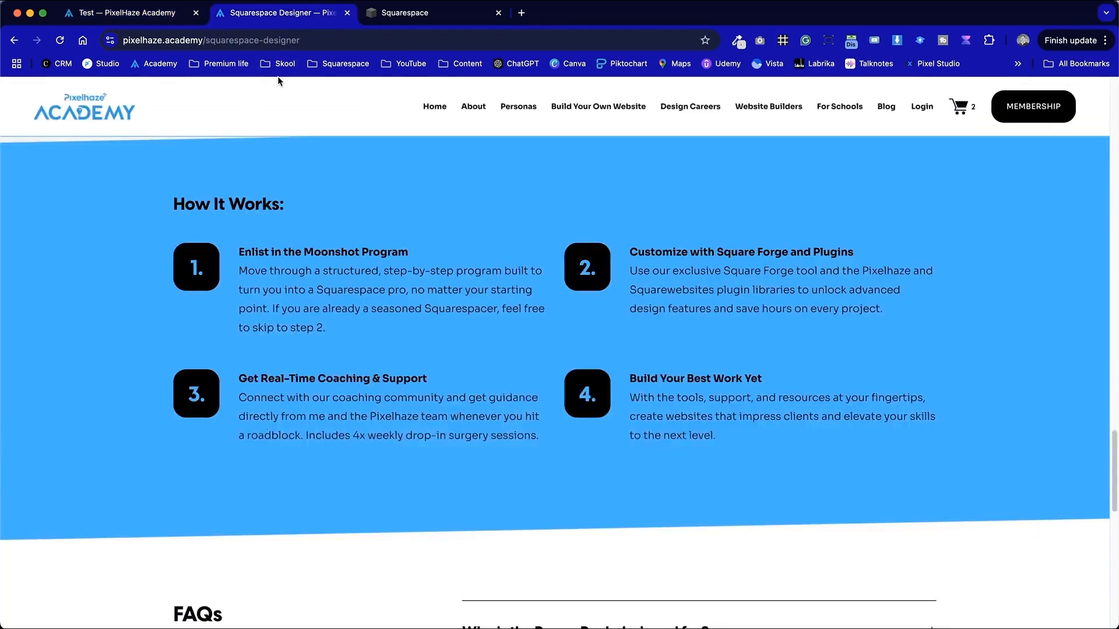
{"action": "key", "text": "ctrl+shift+Tab"}
{"action": "key", "text": "ctrl+Tab"}
{"action": "scroll", "coordinate": [594, 393], "scroll_direction": "down", "scroll_amount": 1}
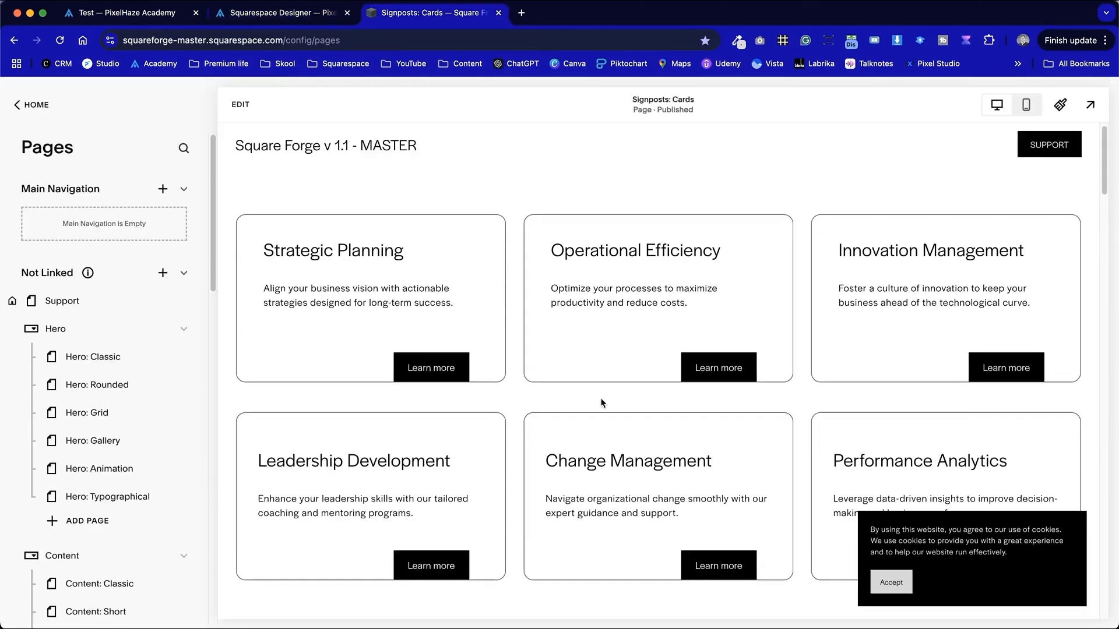
{"action": "scroll", "coordinate": [745, 447], "scroll_direction": "down", "scroll_amount": 10}
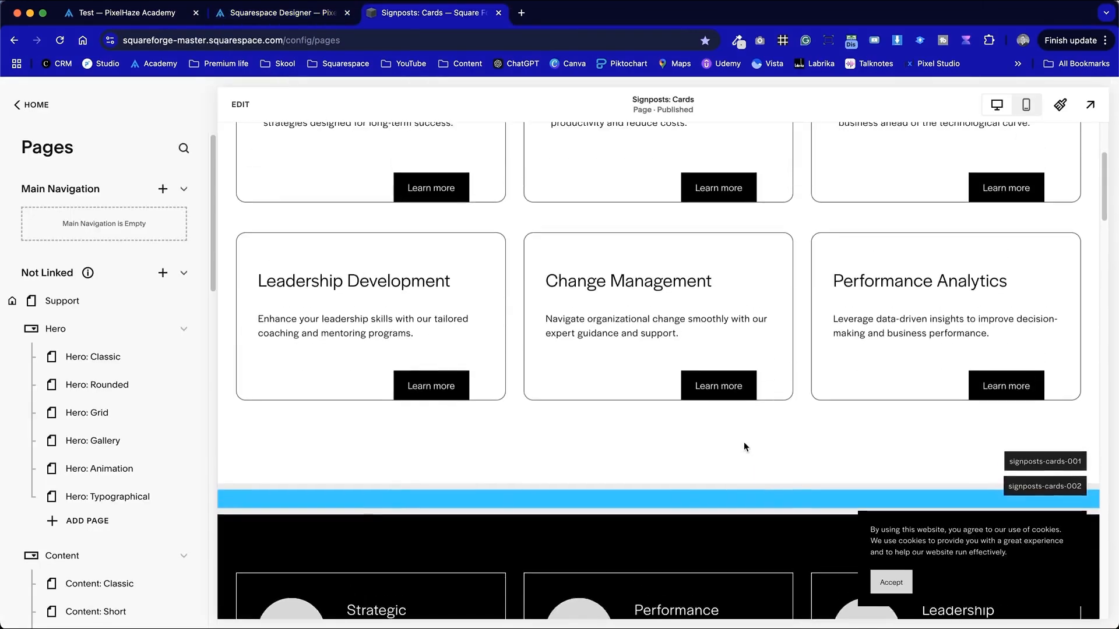
{"action": "scroll", "coordinate": [745, 443], "scroll_direction": "up", "scroll_amount": 5}
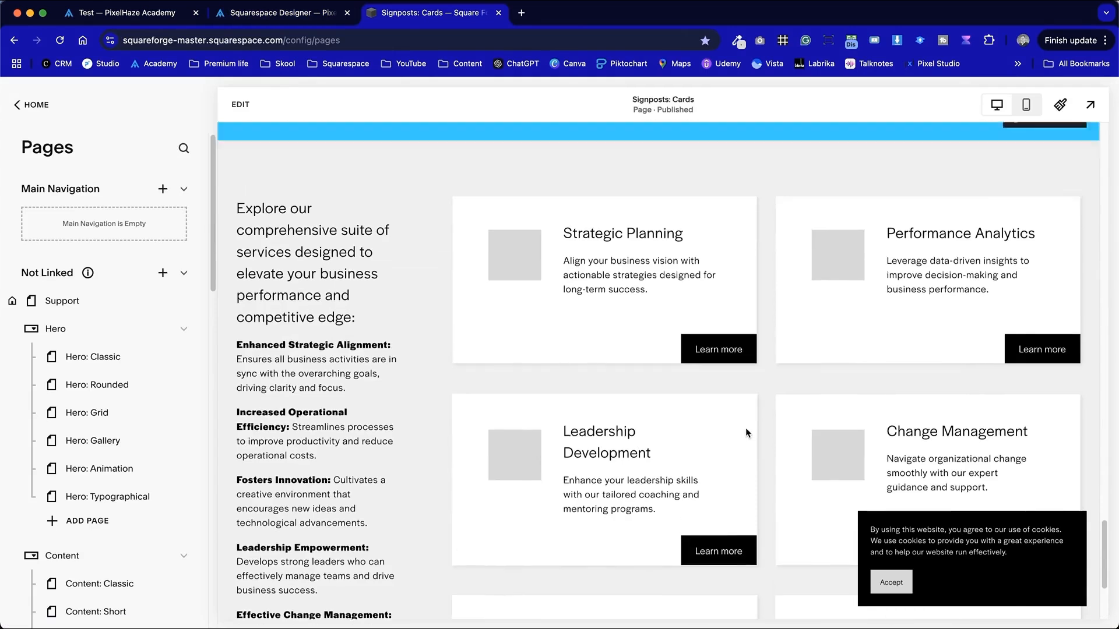
- Accept the cookie notice on the Square Forge page and return to the Test page editor
{"action": "left_click", "coordinate": [906, 591]}
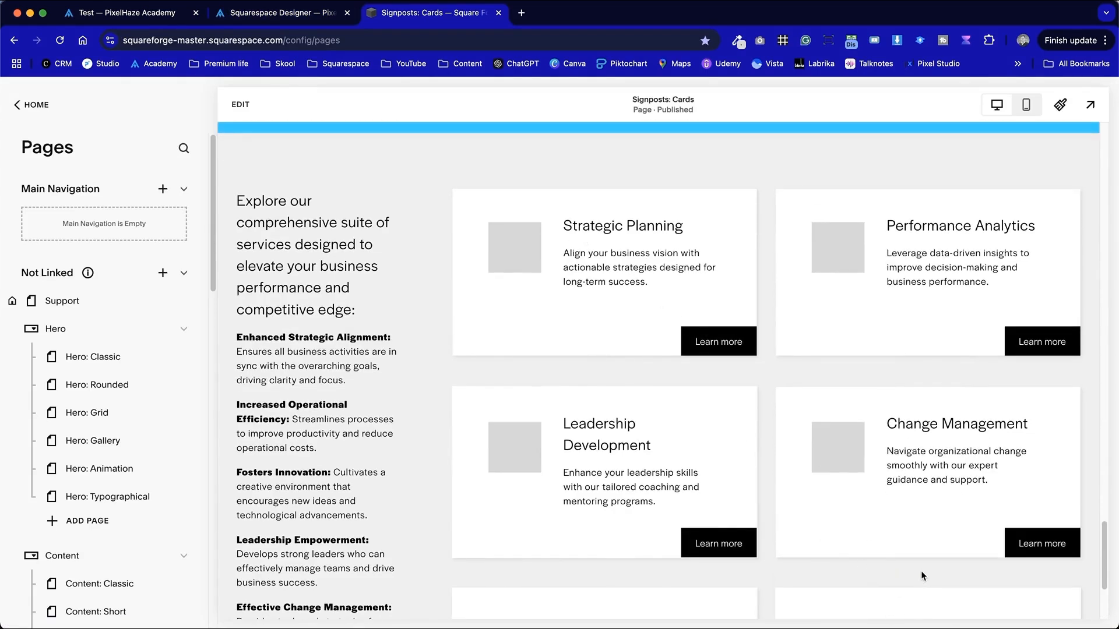
{"action": "key", "text": "ctrl+shift+Tab"}
{"action": "key", "text": "ctrl+shift+Tab"}
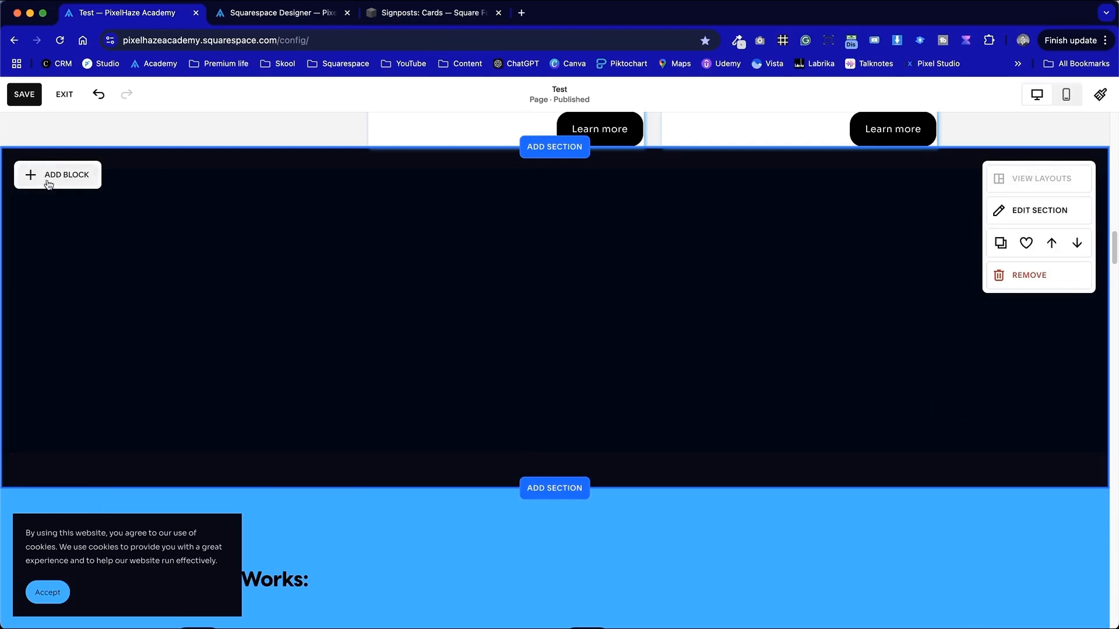
- Add a text block to the new dark section and widen it
{"action": "left_click", "coordinate": [48, 176]}
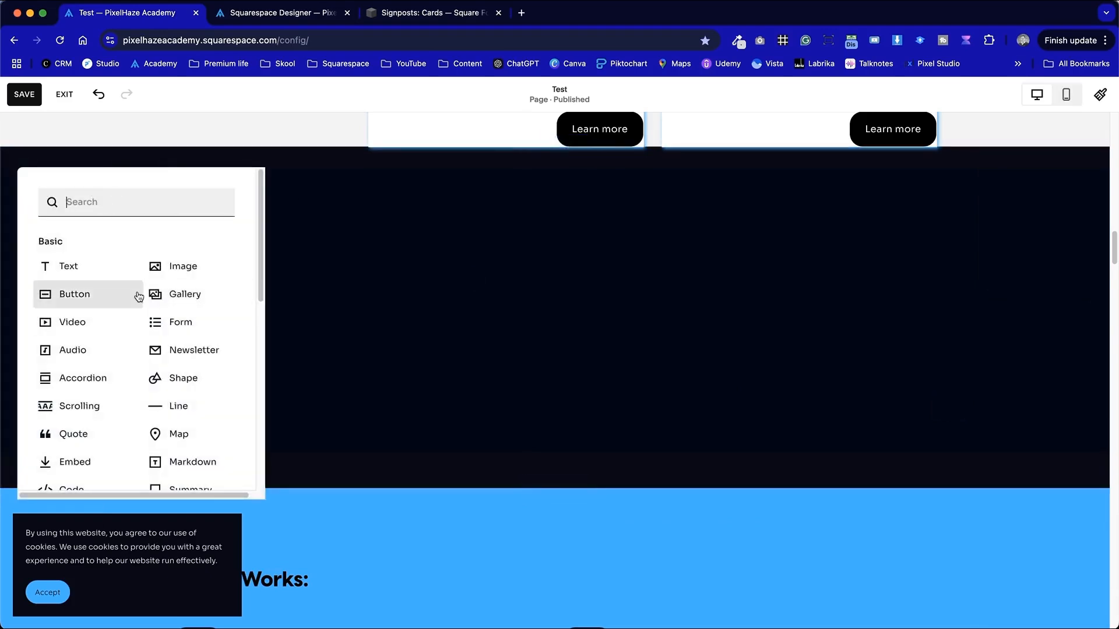
{"action": "left_click", "coordinate": [125, 276]}
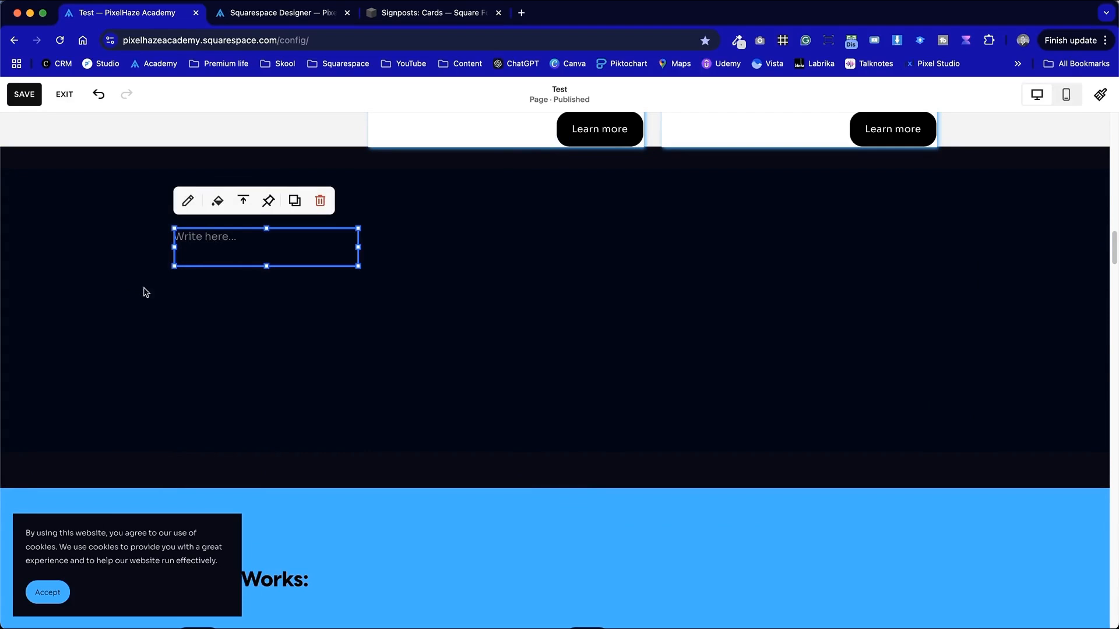
{"action": "left_click_drag", "start_coordinate": [361, 269], "coordinate": [488, 339]}
{"action": "left_click", "coordinate": [229, 274]}
- Copy the Strategic Planning card's title and description from the Square Forge page and paste them into the text block
{"action": "key", "text": "ctrl+Tab"}
{"action": "key", "text": "ctrl+Tab"}
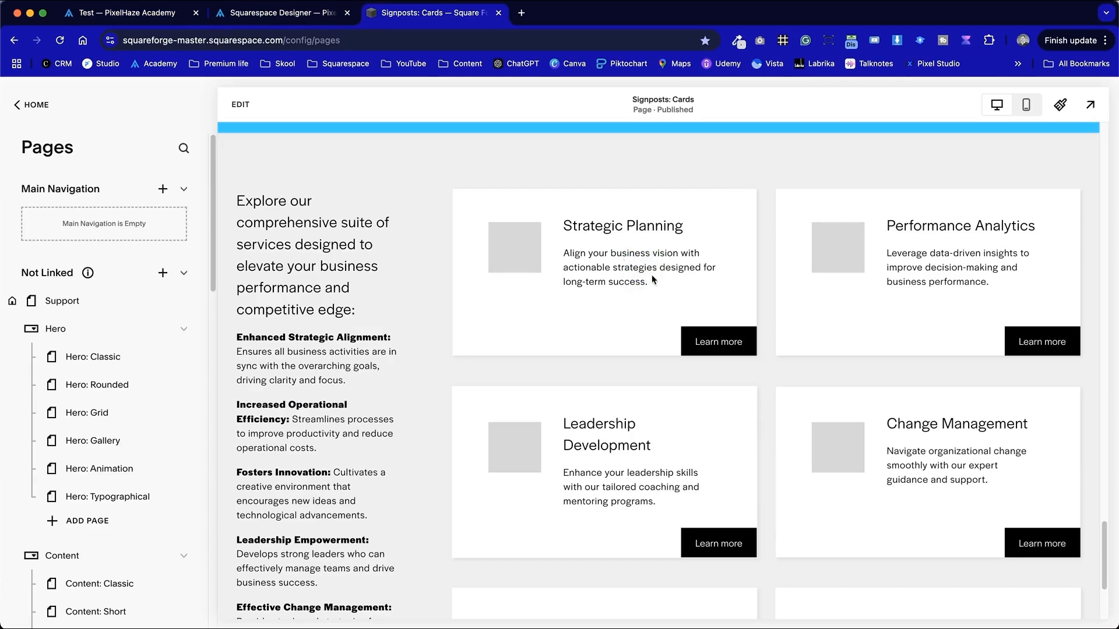
{"action": "left_click_drag", "start_coordinate": [652, 278], "coordinate": [548, 226]}
{"action": "key", "text": "cmd+c"}
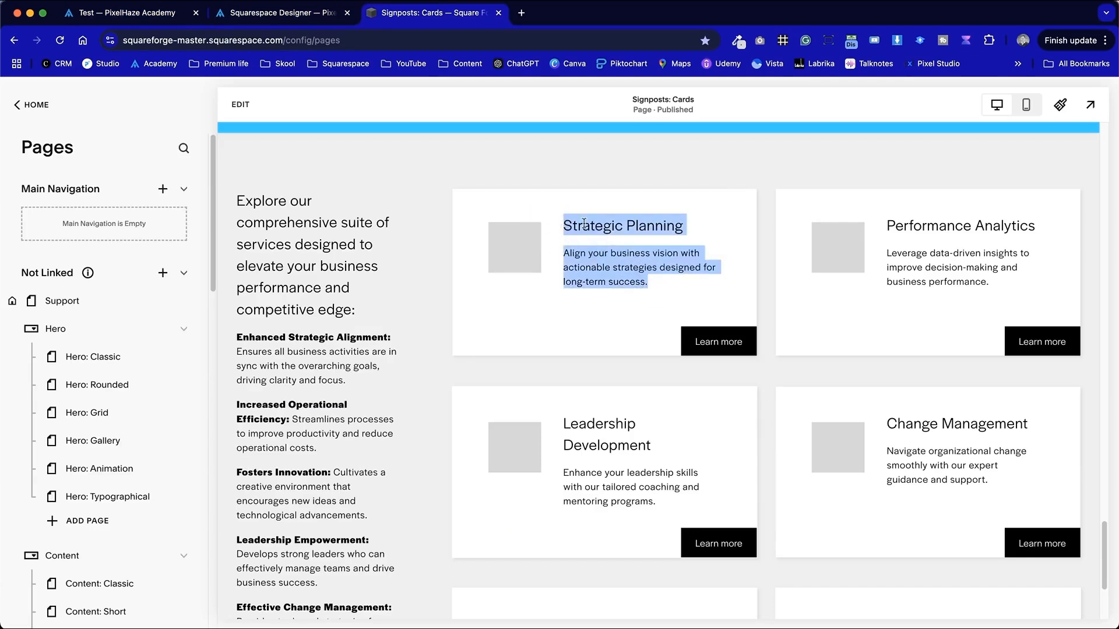
{"action": "key", "text": "ctrl+Tab"}
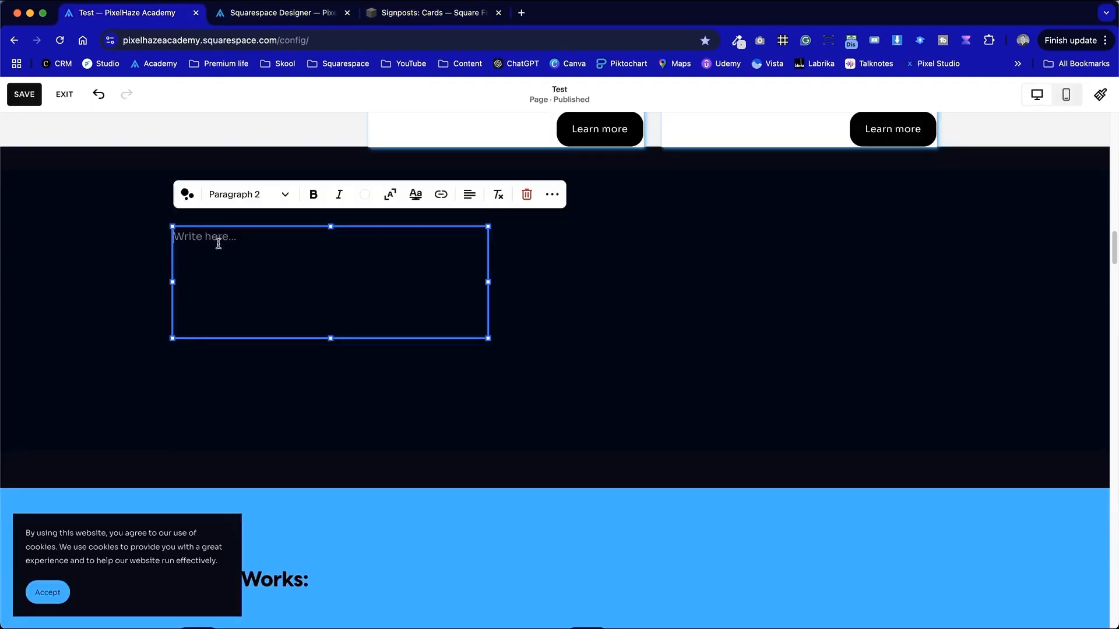
{"action": "key", "text": "cmd+v"}
{"action": "left_click", "coordinate": [429, 457]}
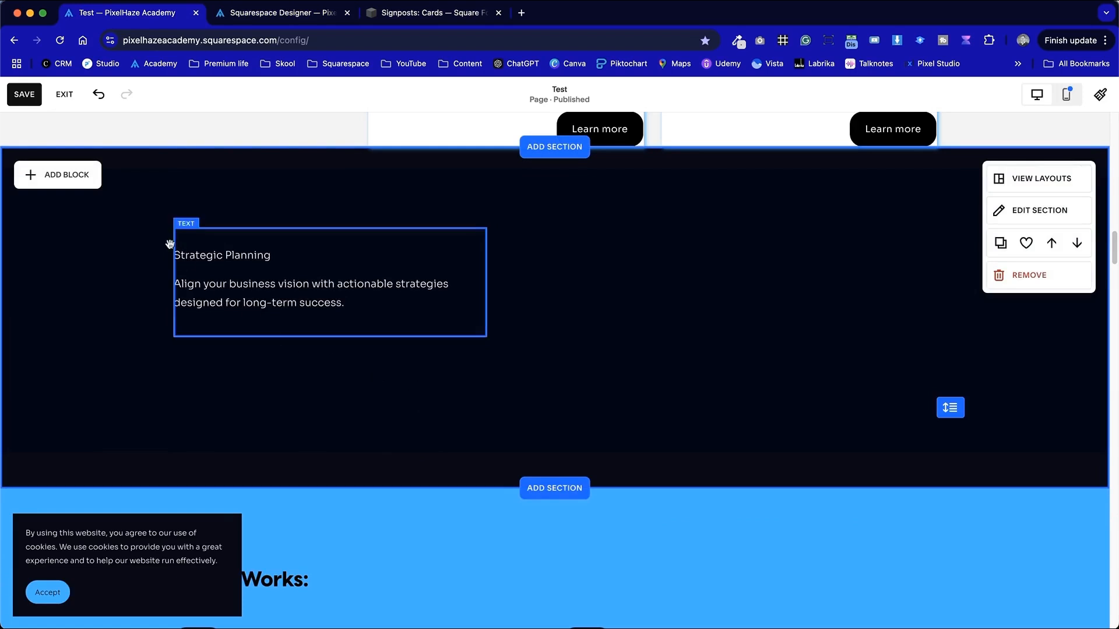
- Add a shape block to the dark section and stretch it wider
{"action": "left_click", "coordinate": [80, 184]}
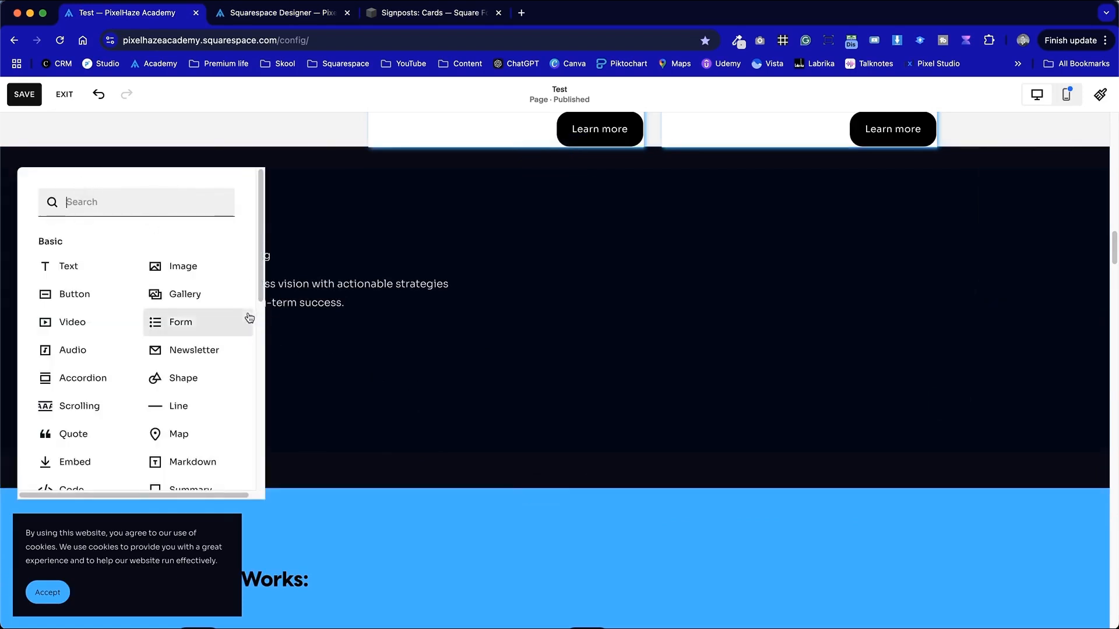
{"action": "left_click", "coordinate": [205, 377]}
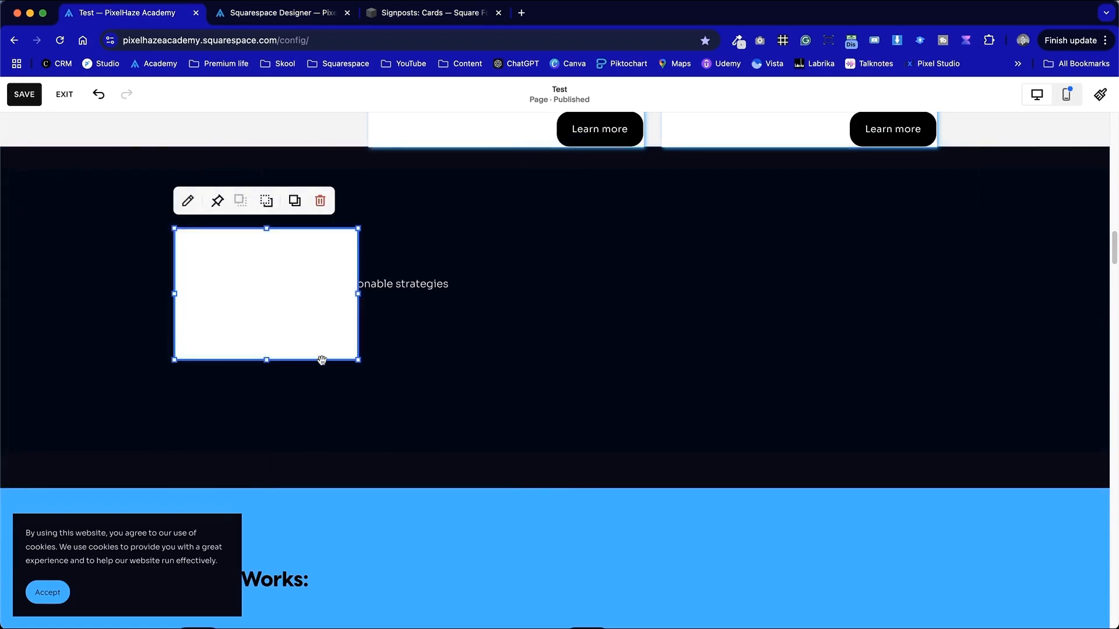
{"action": "left_click_drag", "start_coordinate": [354, 300], "coordinate": [516, 295]}
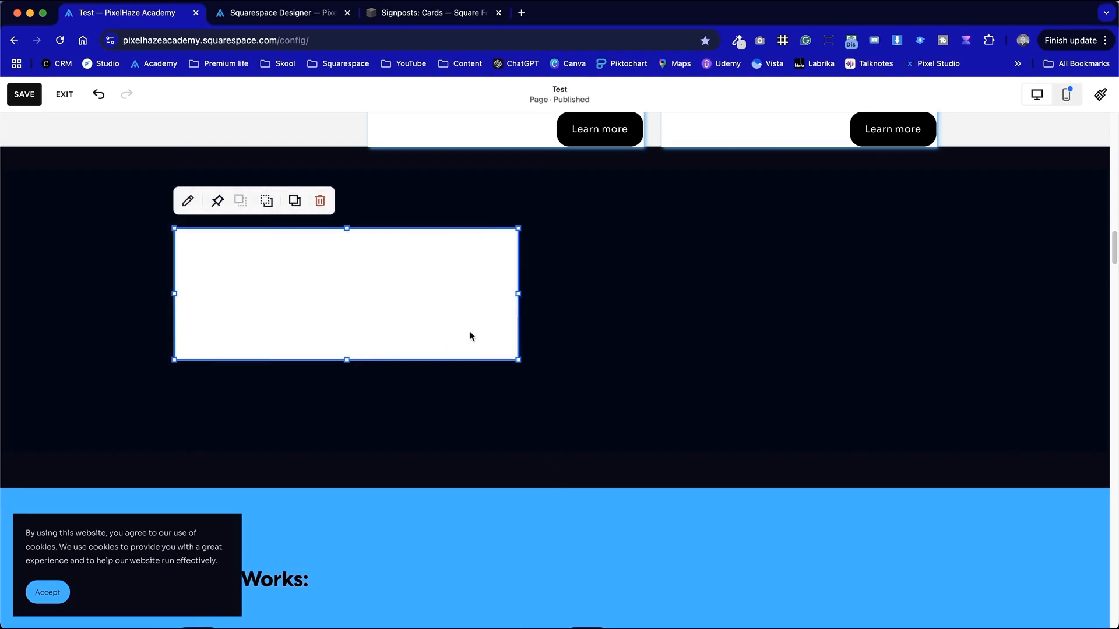
- Set the shape's colour to the dark navy palette swatch
{"action": "left_click", "coordinate": [191, 208]}
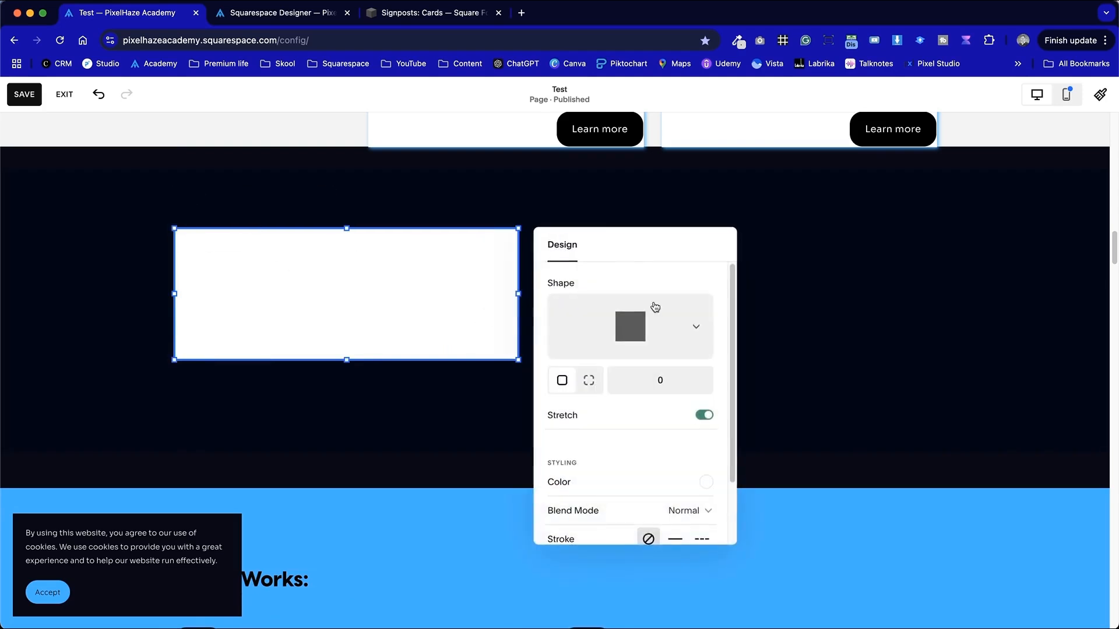
{"action": "scroll", "coordinate": [651, 332], "scroll_direction": "down", "scroll_amount": 3}
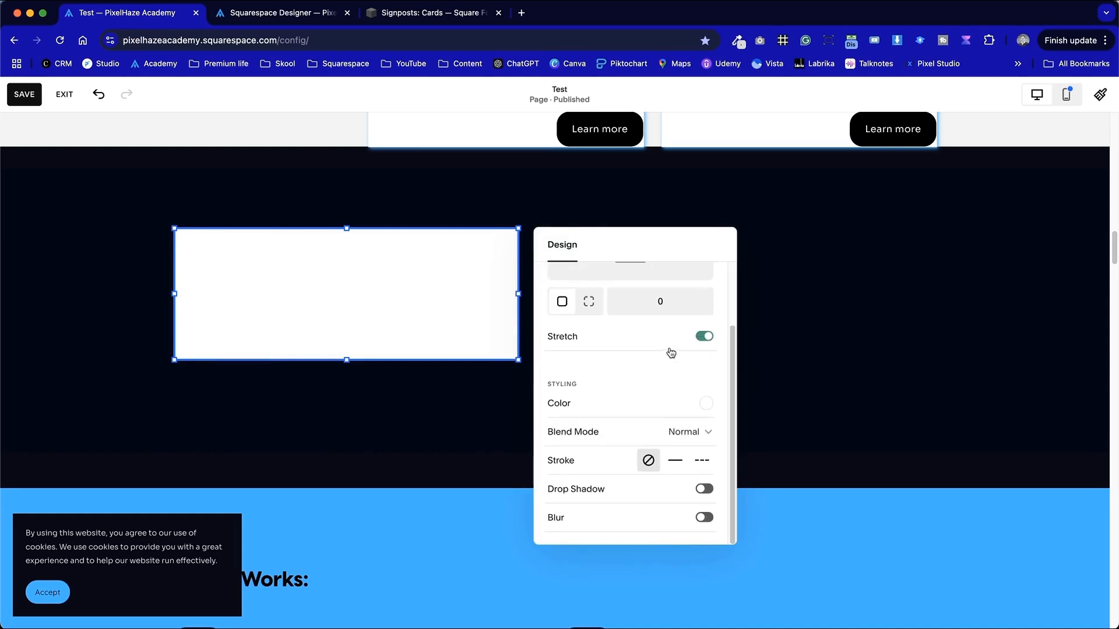
{"action": "left_click", "coordinate": [706, 403]}
{"action": "left_click", "coordinate": [858, 389]}
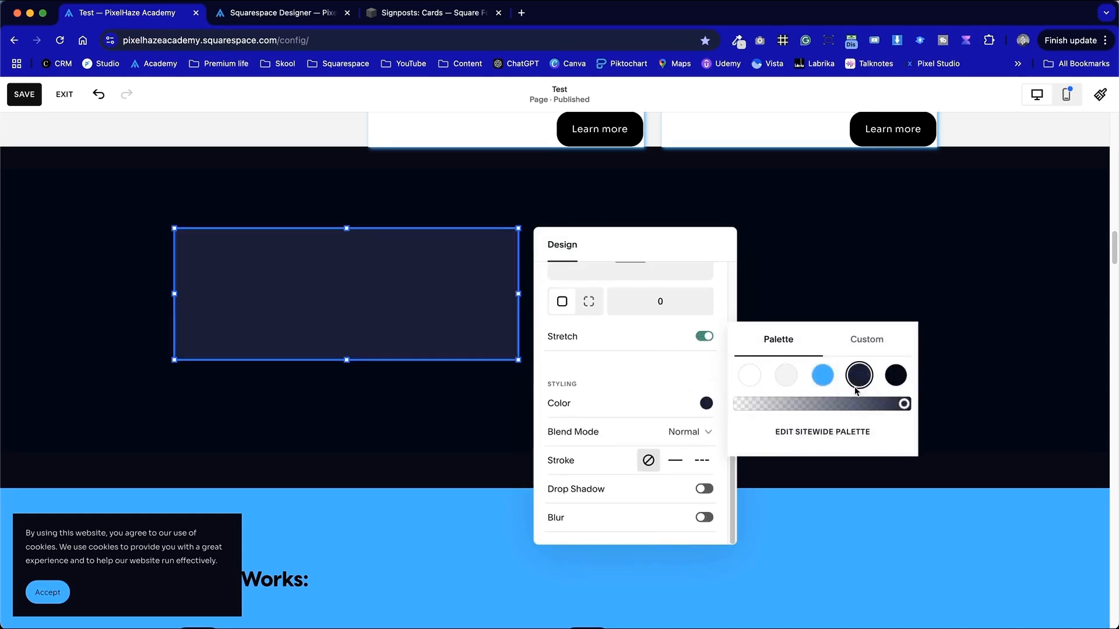
{"action": "left_click", "coordinate": [455, 420]}
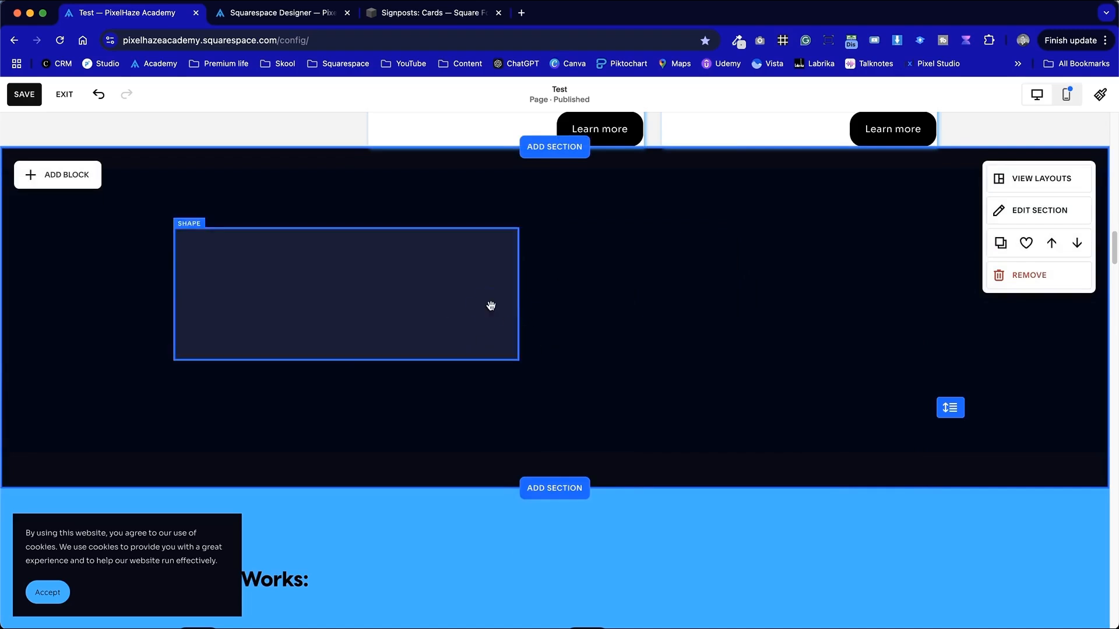
- Send the shape backward so it sits behind the Strategic Planning text
{"action": "left_click", "coordinate": [415, 266]}
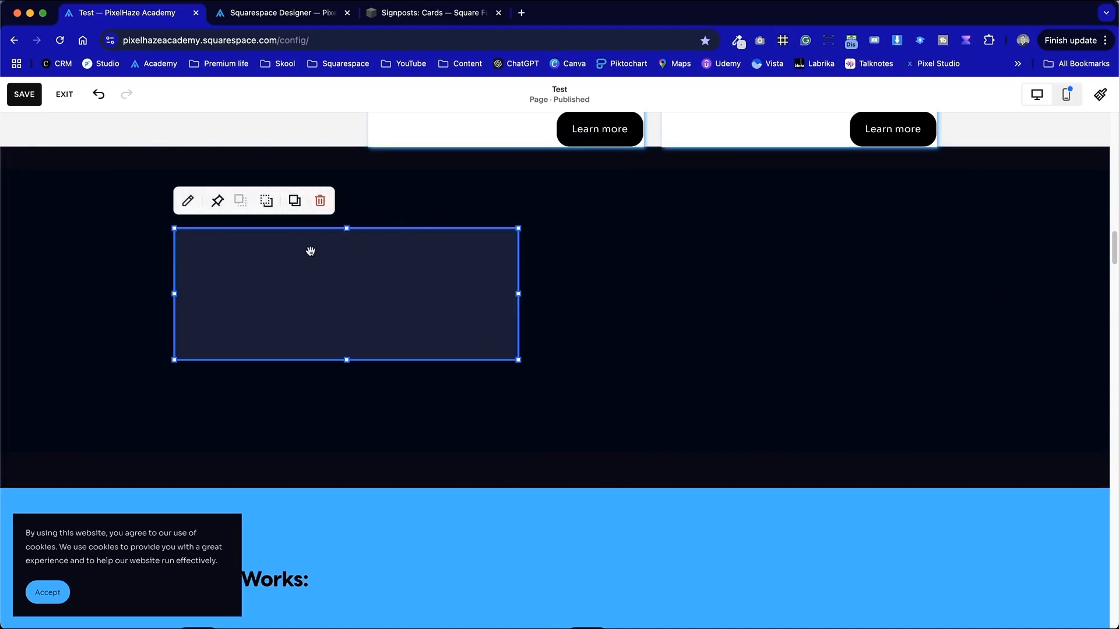
{"action": "left_click", "coordinate": [265, 202]}
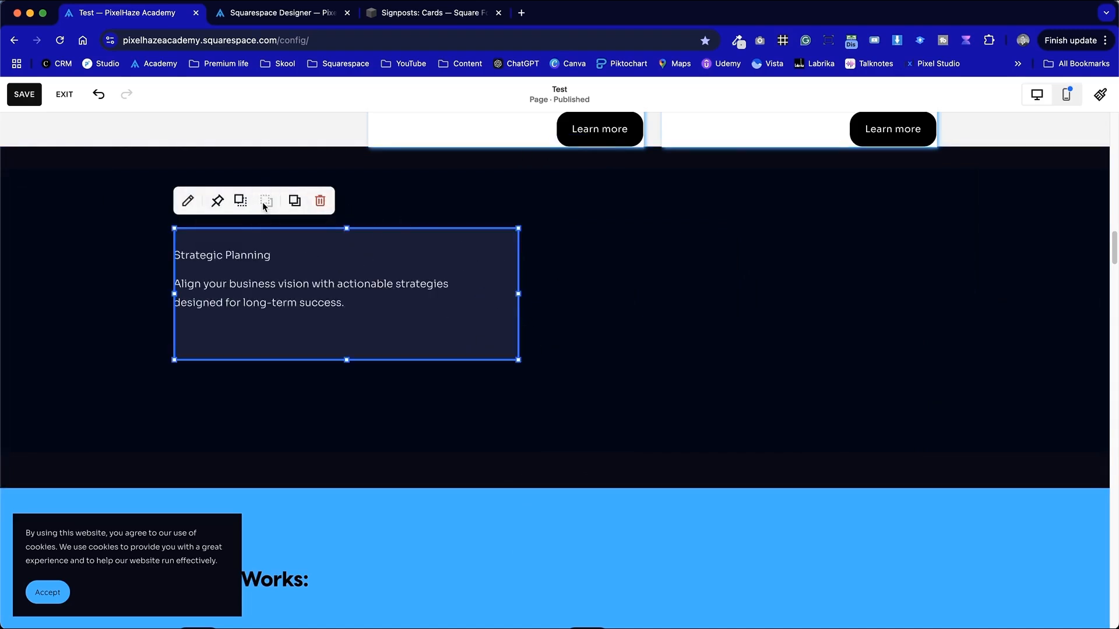
{"action": "left_click", "coordinate": [735, 357]}
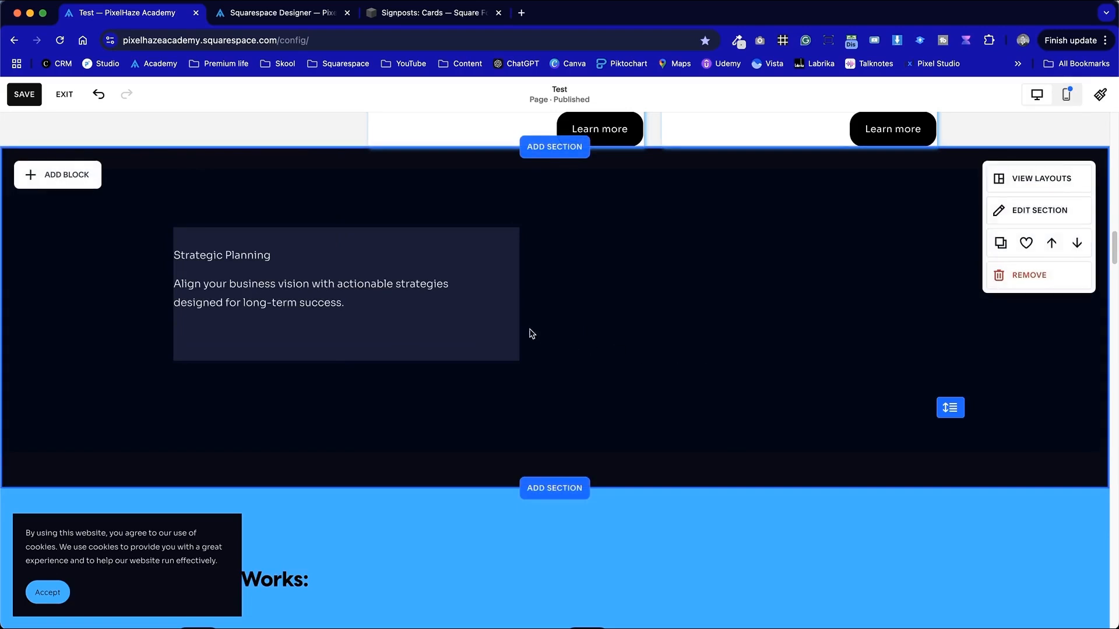
- Move the text block and narrow it from its left edge so it is inset within the shape
{"action": "left_click_drag", "start_coordinate": [306, 283], "coordinate": [338, 309]}
{"action": "left_click", "coordinate": [614, 395]}
{"action": "left_click", "coordinate": [329, 295]}
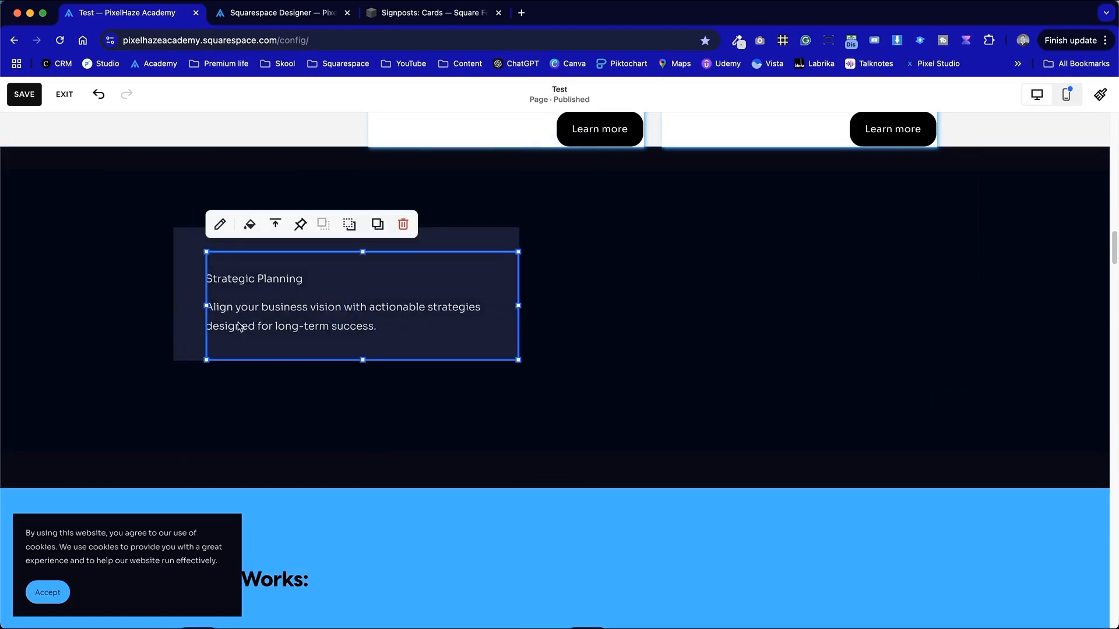
{"action": "left_click_drag", "start_coordinate": [211, 306], "coordinate": [271, 308]}
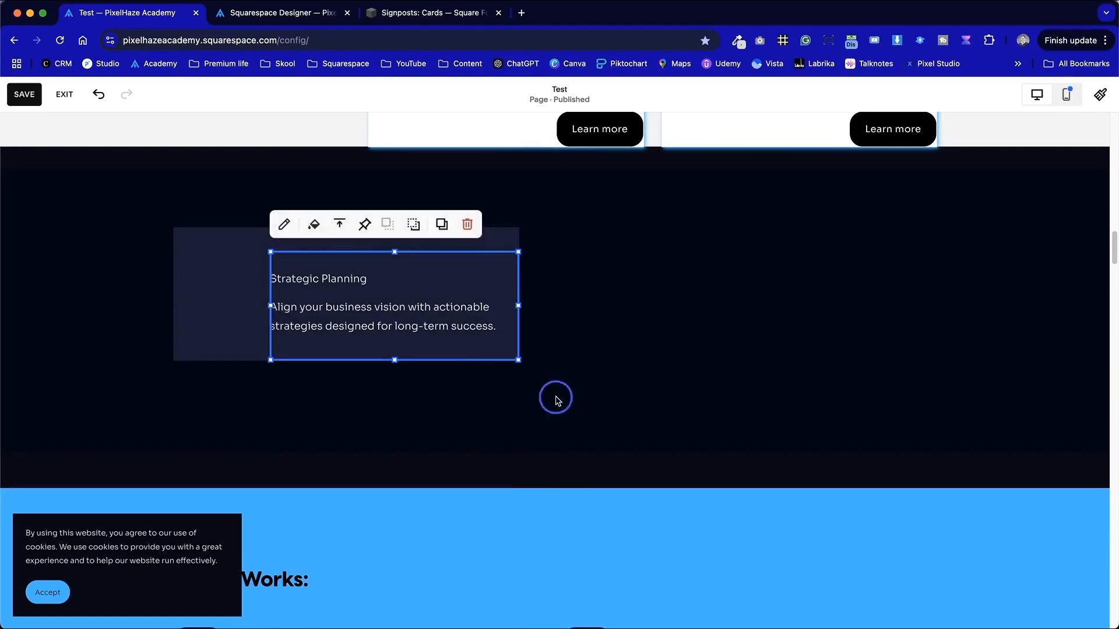
{"action": "left_click", "coordinate": [553, 388]}
- Resize the card shape taller and narrower around the text
{"action": "left_click", "coordinate": [212, 306]}
{"action": "left_click_drag", "start_coordinate": [346, 360], "coordinate": [346, 407]}
{"action": "left_click", "coordinate": [574, 399]}
{"action": "left_click", "coordinate": [432, 387]}
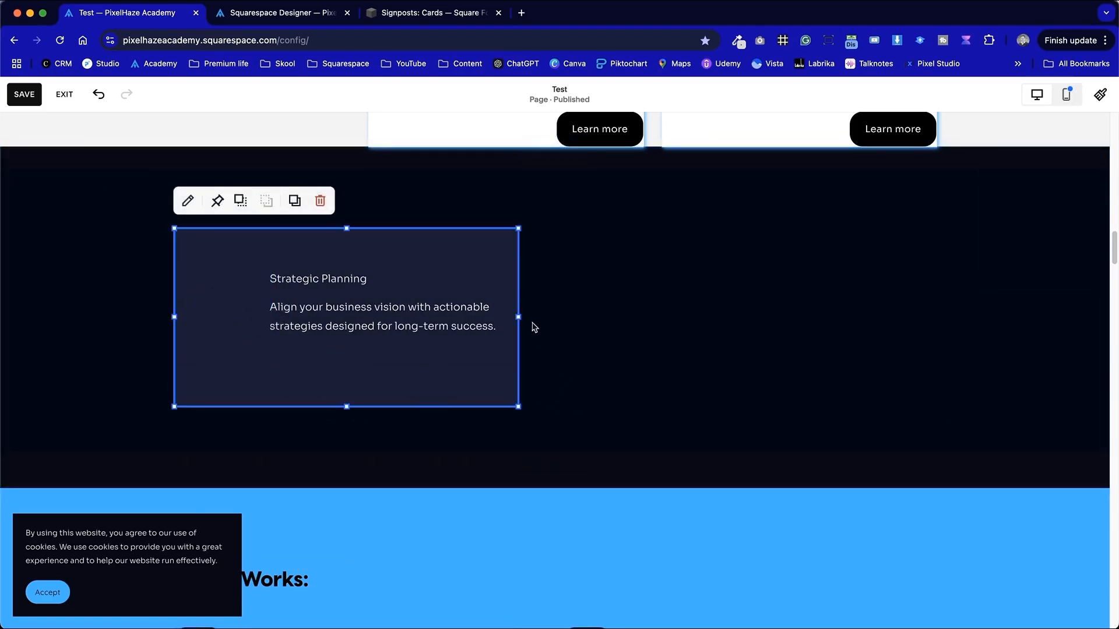
{"action": "left_click_drag", "start_coordinate": [512, 310], "coordinate": [397, 341]}
{"action": "left_click", "coordinate": [565, 356]}
{"action": "left_click", "coordinate": [494, 417]}
{"action": "left_click", "coordinate": [369, 387]}
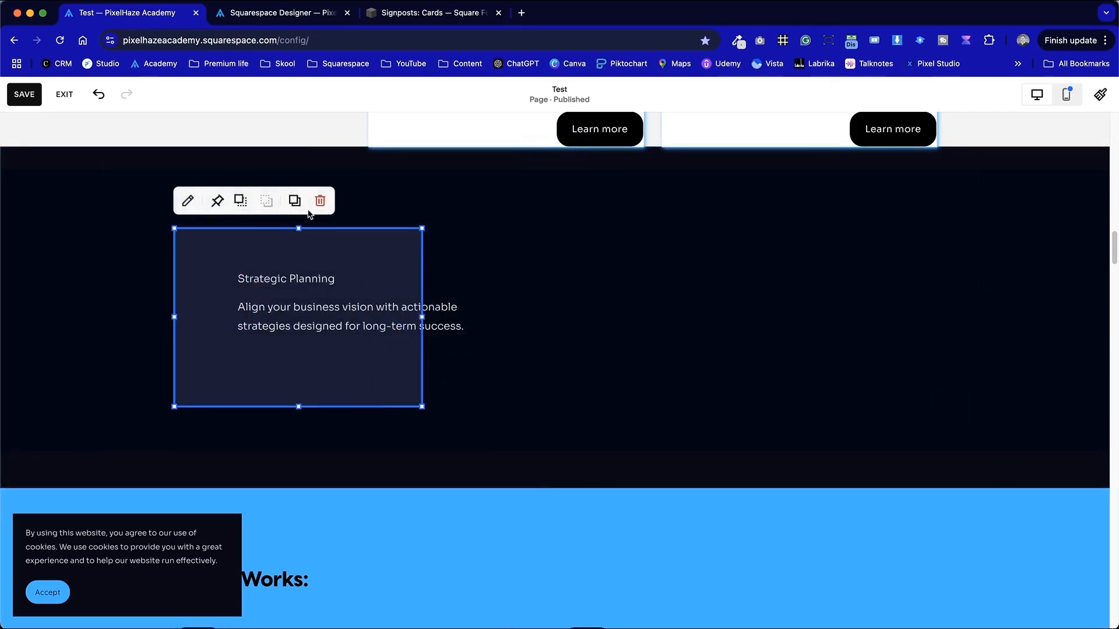
- Duplicate the card shape twice and place the copies in a row beside it
{"action": "left_click", "coordinate": [290, 205]}
{"action": "left_click_drag", "start_coordinate": [408, 379], "coordinate": [746, 328]}
{"action": "left_click", "coordinate": [497, 193]}
{"action": "left_click", "coordinate": [944, 457]}
- Select and delete the two duplicated card shapes
{"action": "left_click", "coordinate": [816, 340]}
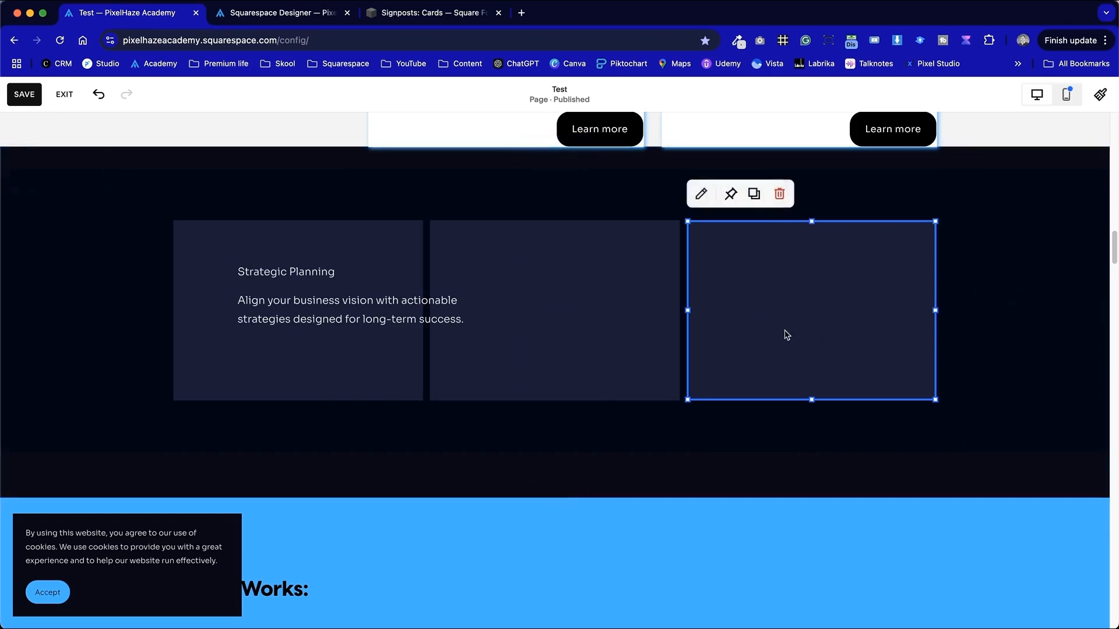
{"action": "left_click_drag", "start_coordinate": [766, 360], "coordinate": [887, 290]}
{"action": "left_click", "coordinate": [637, 447]}
{"action": "left_click_drag", "start_coordinate": [574, 440], "coordinate": [868, 323]}
{"action": "left_click", "coordinate": [554, 192]}
- Change the card text's style to Paragraph 3
{"action": "left_click", "coordinate": [392, 322]}
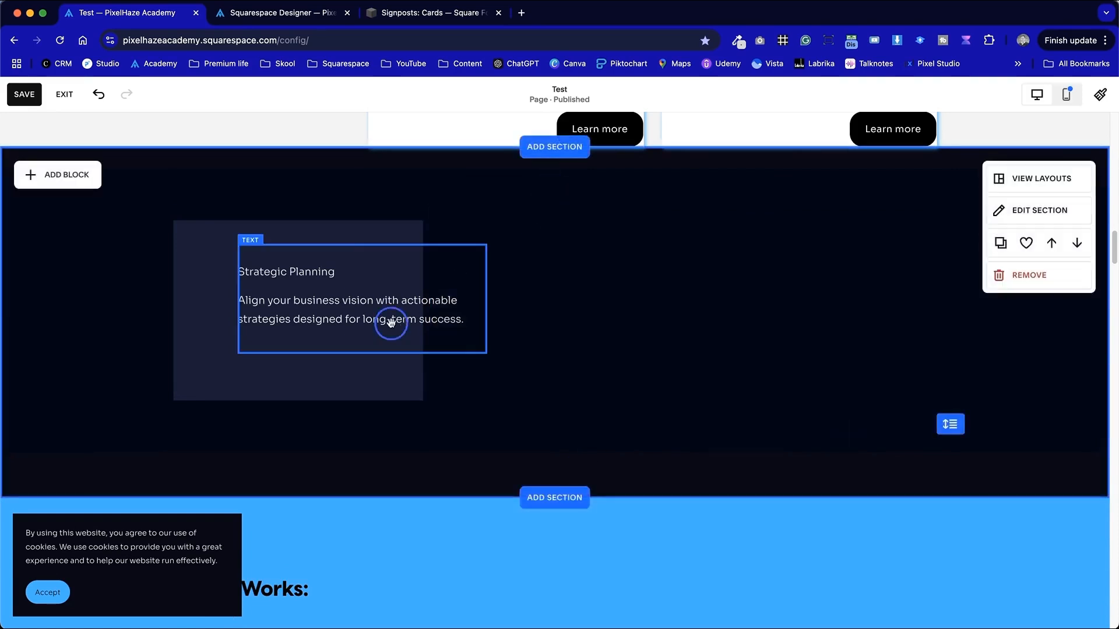
{"action": "double_click", "coordinate": [402, 321]}
{"action": "left_click", "coordinate": [368, 303]}
{"action": "left_click", "coordinate": [315, 222]}
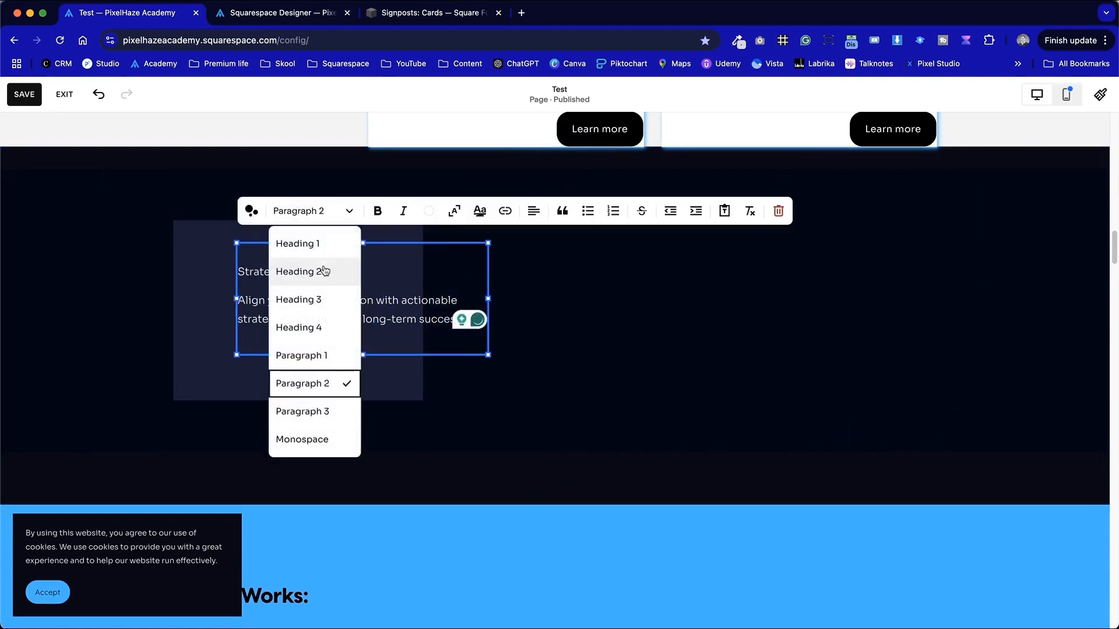
{"action": "left_click", "coordinate": [335, 410]}
{"action": "left_click", "coordinate": [547, 349]}
- Narrow the text block so it fits inside the card shape
{"action": "left_click", "coordinate": [387, 303]}
{"action": "left_click_drag", "start_coordinate": [490, 294], "coordinate": [382, 298]}
{"action": "left_click", "coordinate": [604, 332]}
{"action": "left_click", "coordinate": [278, 321]}
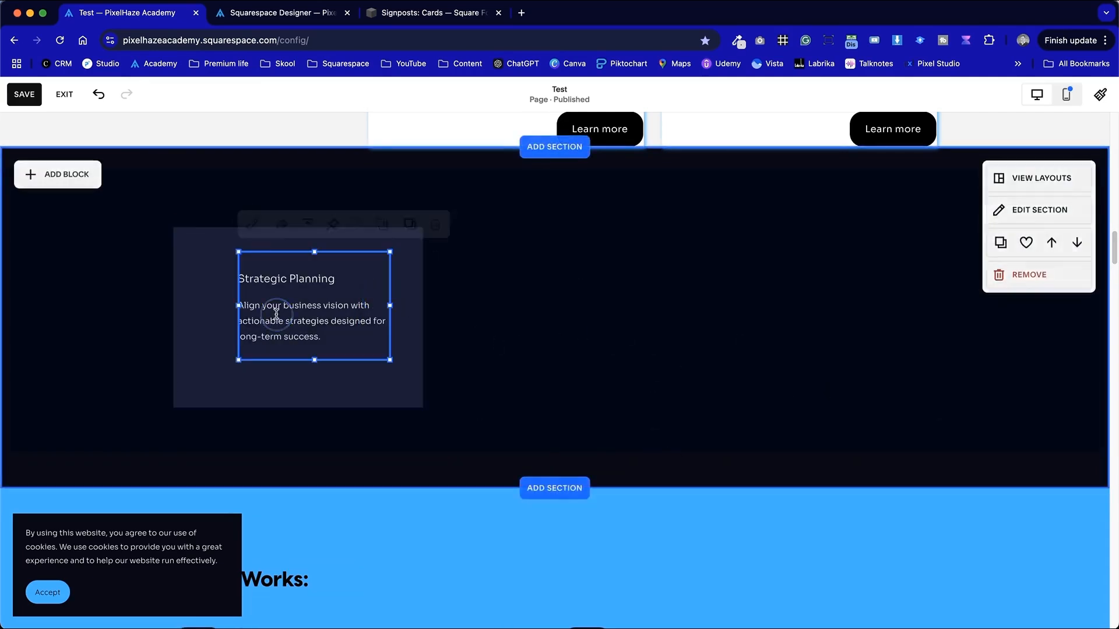
{"action": "mouse_move", "coordinate": [246, 307]}
{"action": "left_mouse_down"}
{"action": "mouse_move", "coordinate": [268, 309]}
{"action": "mouse_move", "coordinate": [250, 305]}
{"action": "left_mouse_up"}
{"action": "left_click", "coordinate": [410, 336]}
{"action": "mouse_move", "coordinate": [423, 318]}
{"action": "left_mouse_down"}
{"action": "mouse_move", "coordinate": [440, 310]}
{"action": "mouse_move", "coordinate": [430, 309]}
{"action": "left_mouse_up"}
{"action": "left_click", "coordinate": [644, 357]}
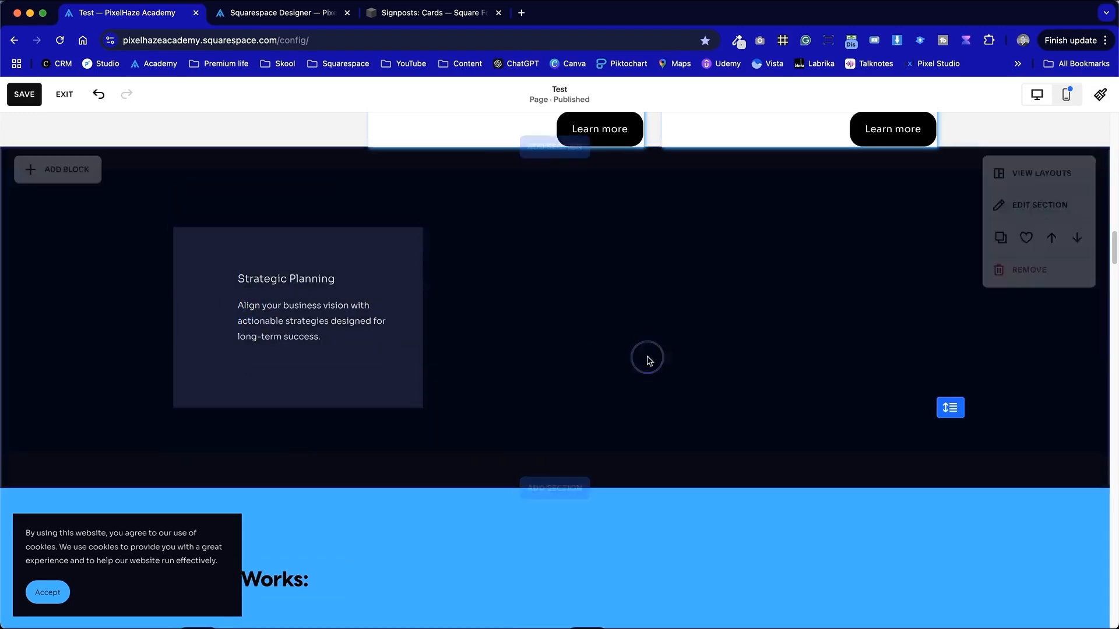
- Shift the text block right and stretch its left edge back so it reaches the card's right edge
{"action": "left_click_drag", "start_coordinate": [305, 318], "coordinate": [339, 318]}
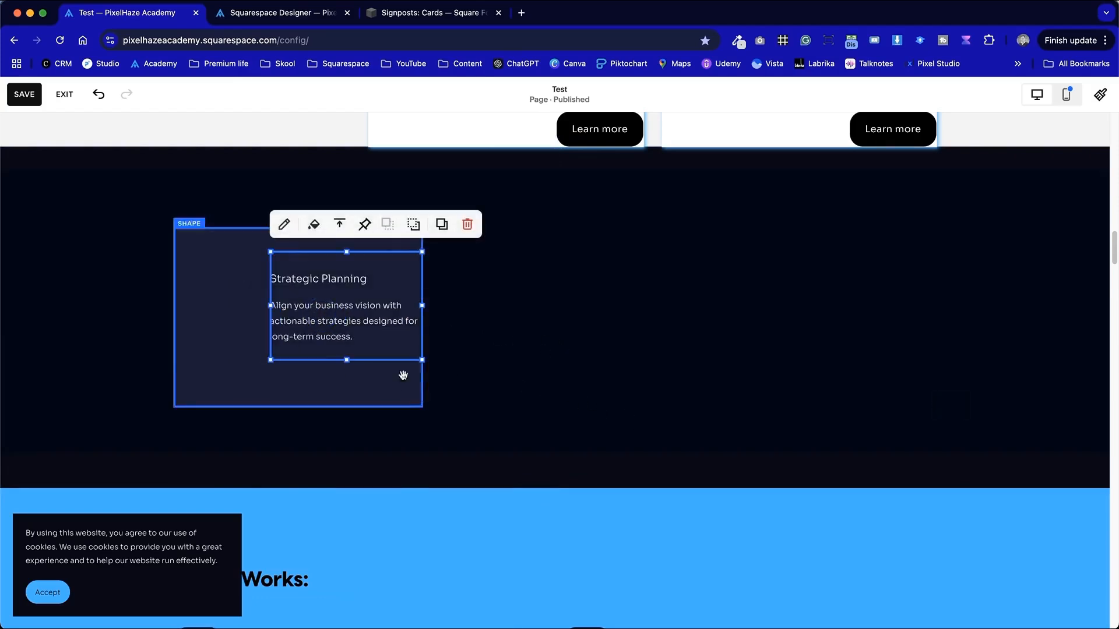
{"action": "left_click", "coordinate": [571, 399]}
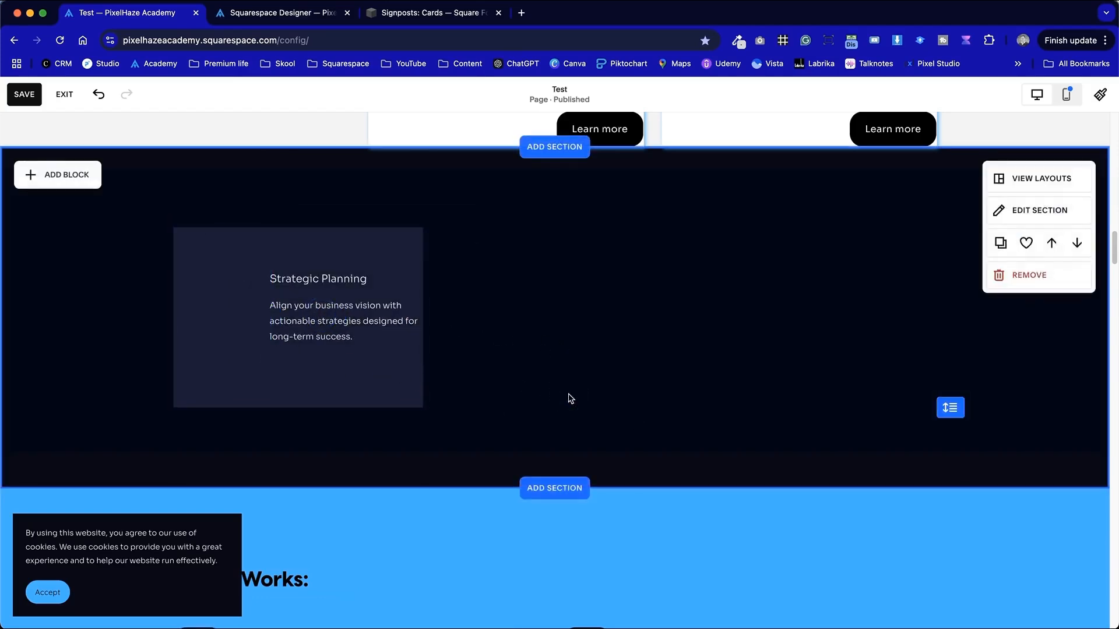
{"action": "left_click", "coordinate": [325, 317]}
{"action": "left_click_drag", "start_coordinate": [274, 308], "coordinate": [241, 311]}
{"action": "left_click", "coordinate": [588, 357]}
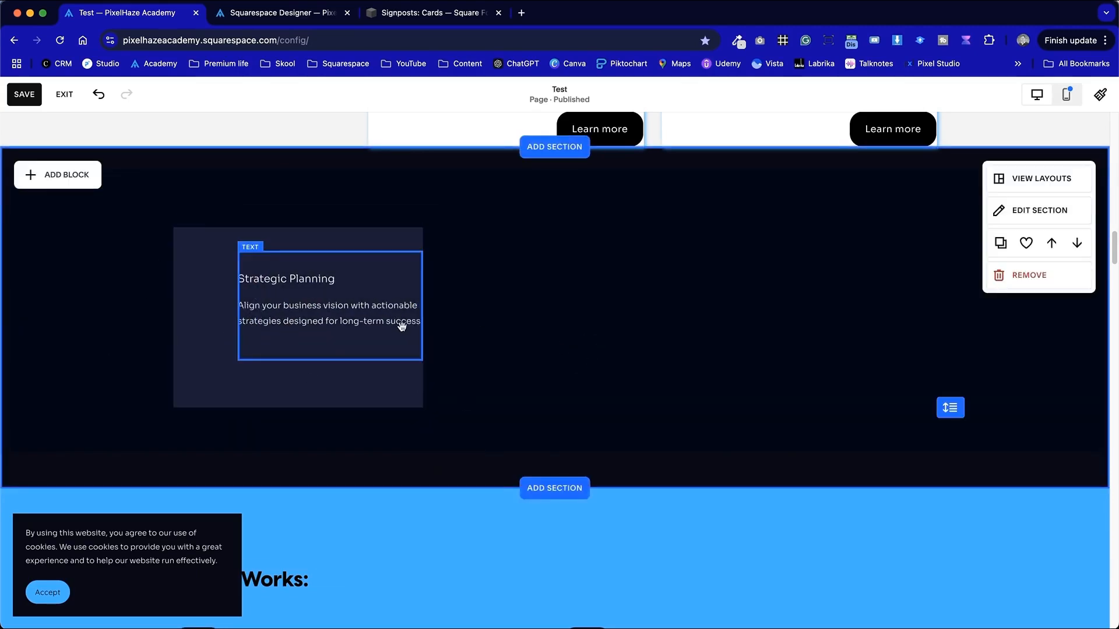
- Turn on the text block's background and set its colour to the dark navy palette swatch at minimal opacity
{"action": "left_click", "coordinate": [400, 310]}
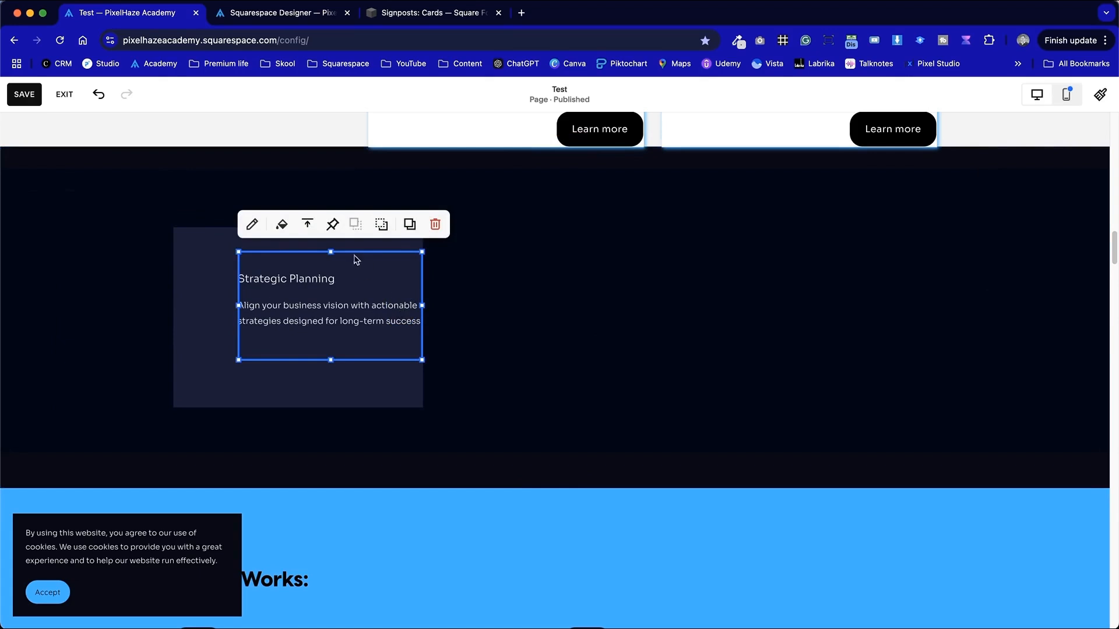
{"action": "left_click", "coordinate": [281, 226]}
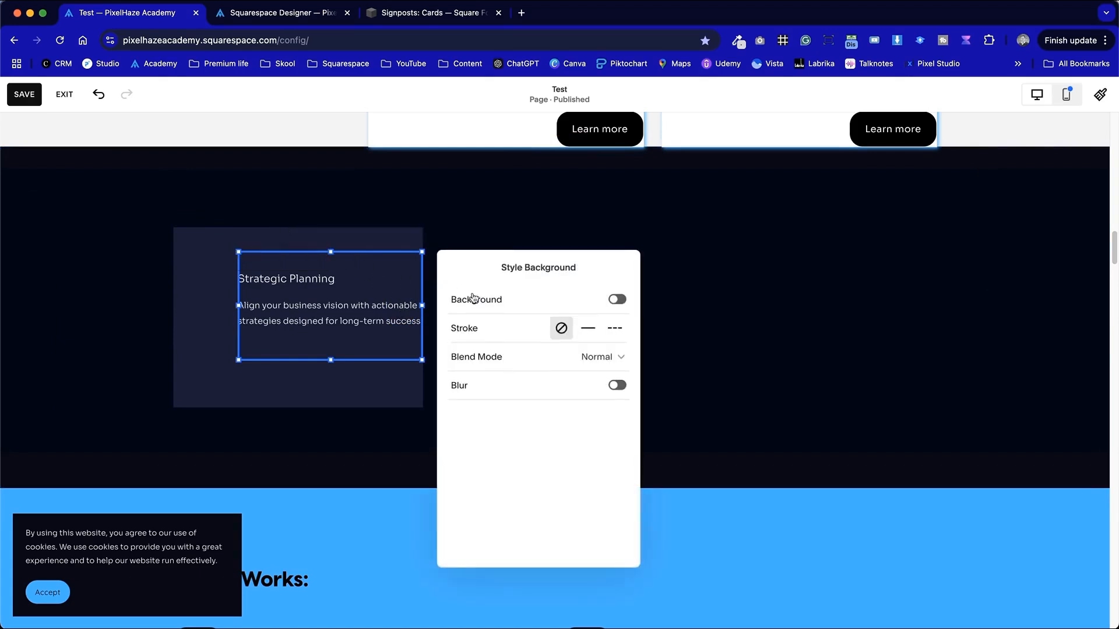
{"action": "left_click", "coordinate": [618, 300]}
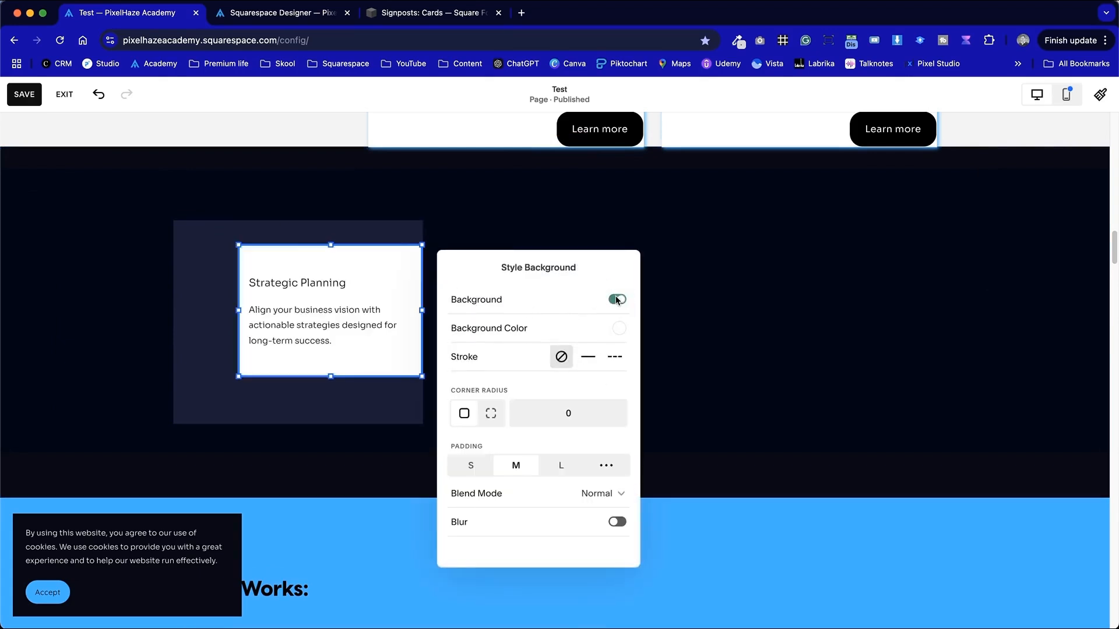
{"action": "left_click", "coordinate": [620, 330]}
{"action": "left_click_drag", "start_coordinate": [670, 329], "coordinate": [589, 324]}
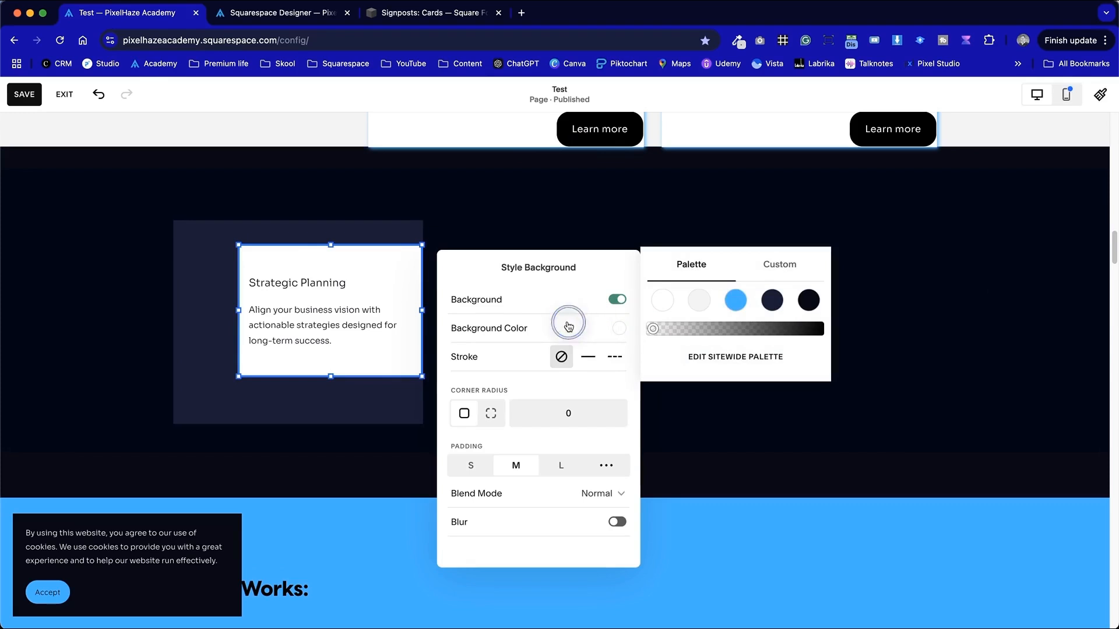
{"action": "left_click", "coordinate": [780, 306]}
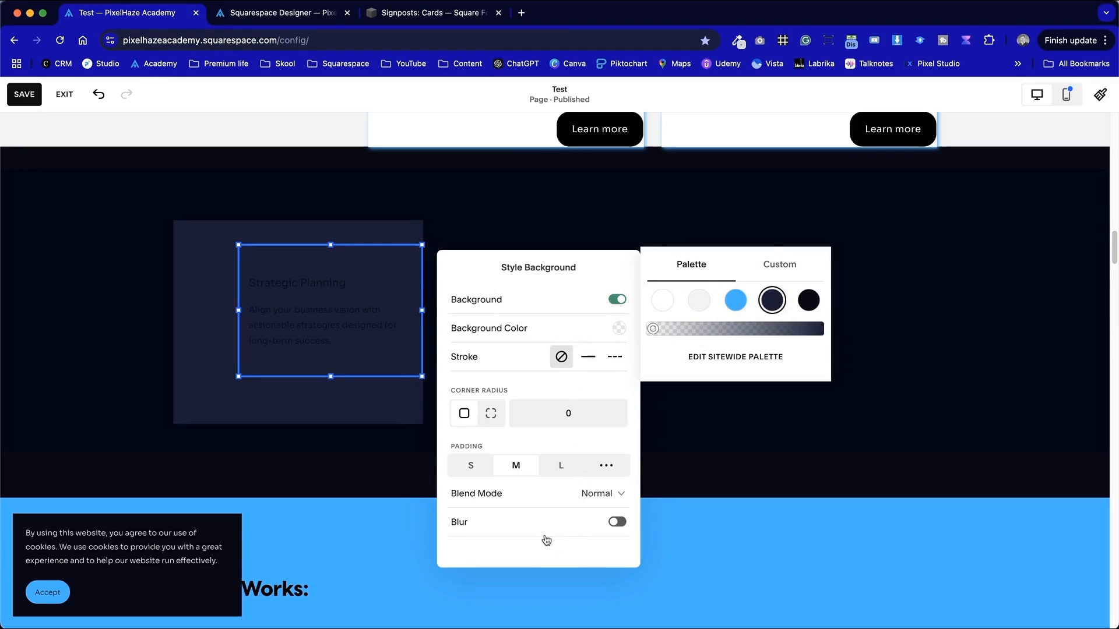
- Switch the text block's padding to custom and set left and right padding to 13%
{"action": "left_click", "coordinate": [606, 466]}
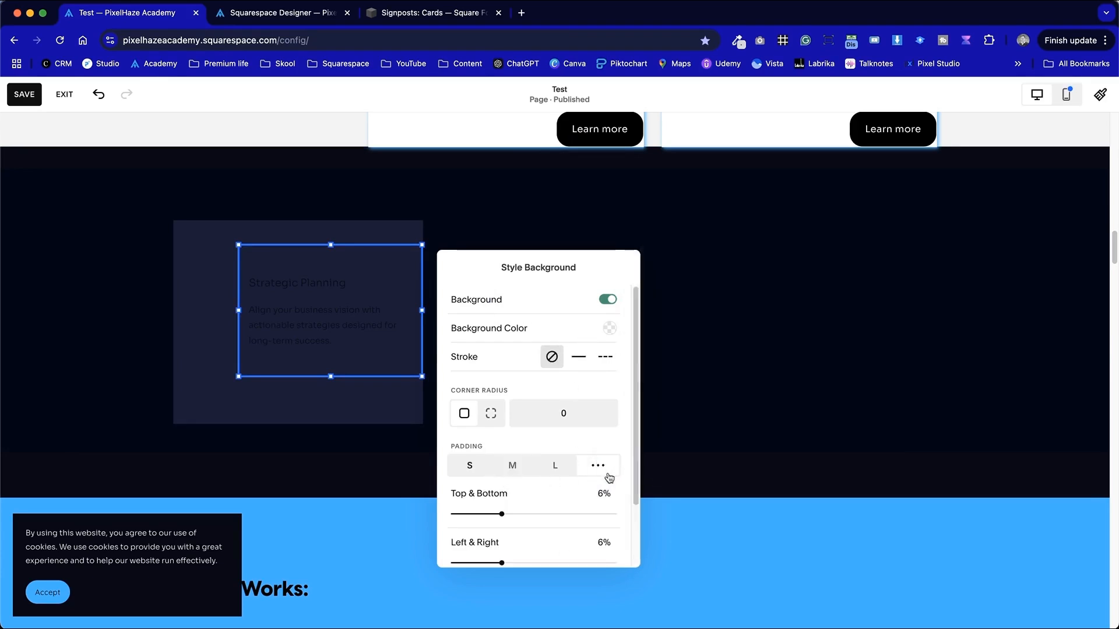
{"action": "left_click_drag", "start_coordinate": [502, 563], "coordinate": [560, 562]}
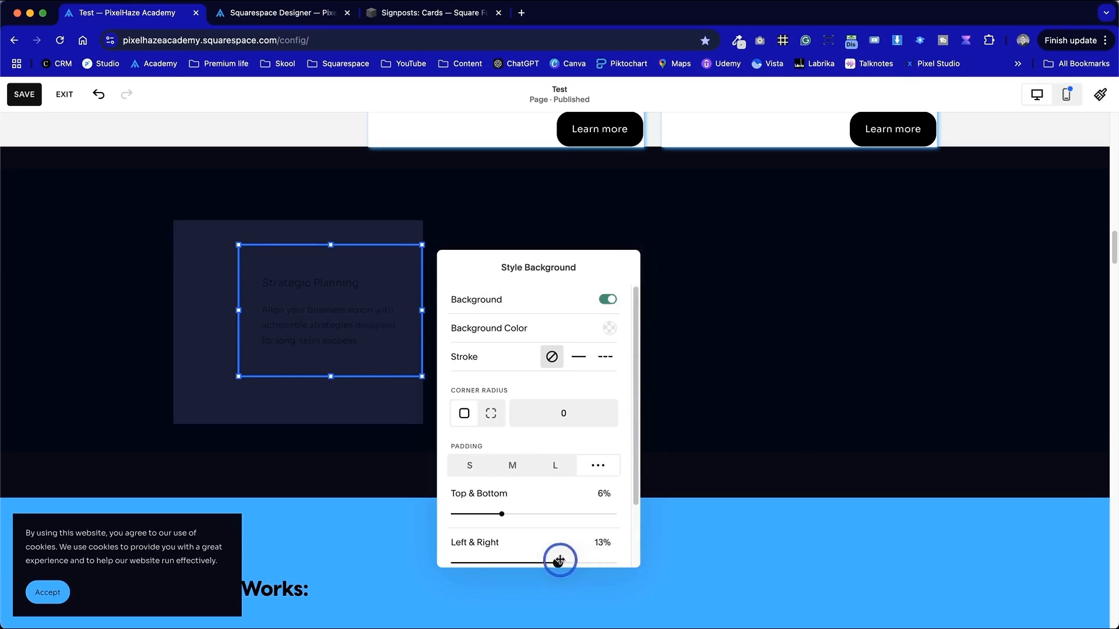
{"action": "left_click", "coordinate": [864, 406]}
- Delete the empty line above the card's Strategic Planning heading inside the text block
{"action": "left_click", "coordinate": [234, 310]}
{"action": "mouse_move", "coordinate": [234, 310]}
{"action": "left_mouse_down"}
{"action": "mouse_move", "coordinate": [208, 310]}
{"action": "mouse_move", "coordinate": [237, 312]}
{"action": "left_mouse_up"}
{"action": "left_click", "coordinate": [585, 354]}
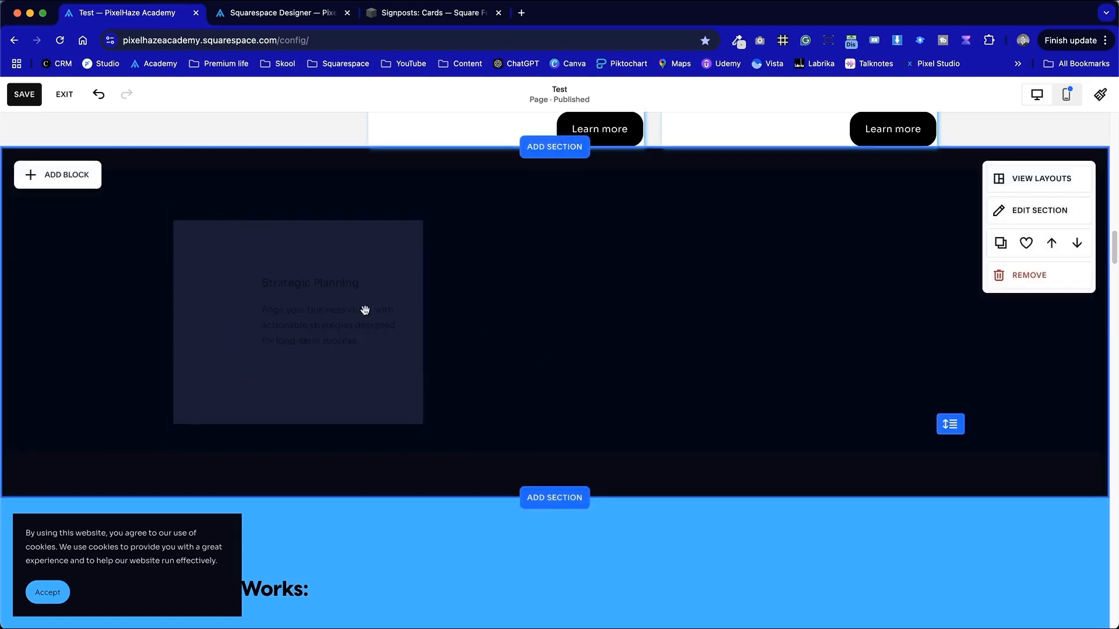
{"action": "left_click", "coordinate": [347, 305]}
{"action": "left_click", "coordinate": [352, 309]}
{"action": "key", "text": "super+a"}
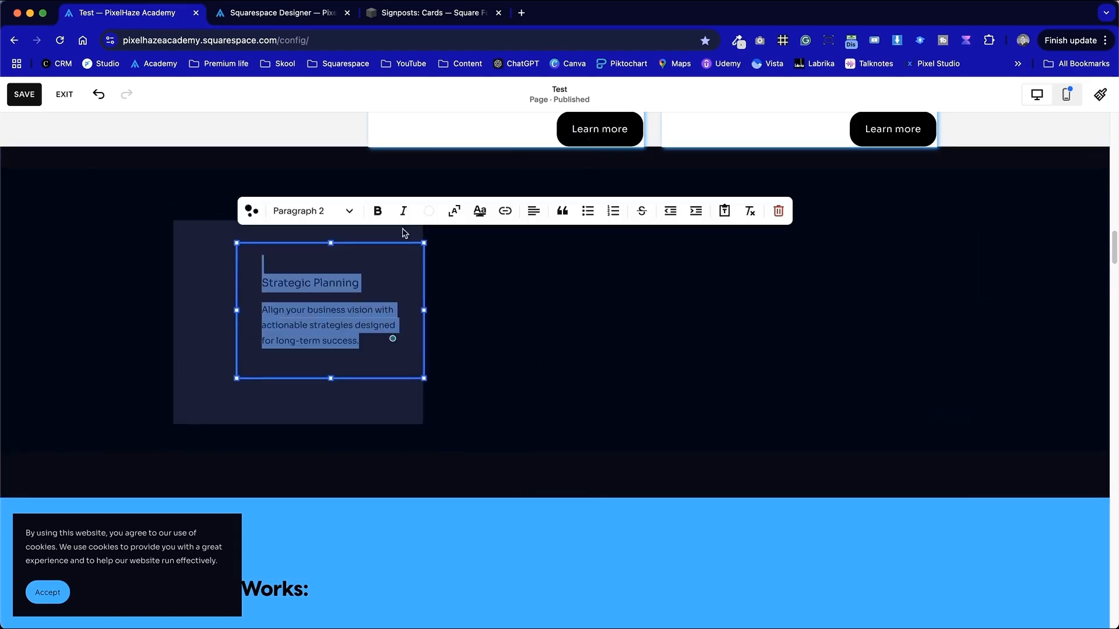
{"action": "left_click", "coordinate": [429, 211]}
{"action": "left_click", "coordinate": [363, 282]}
{"action": "left_click", "coordinate": [545, 324]}
{"action": "left_click", "coordinate": [294, 287]}
{"action": "left_click", "coordinate": [261, 283]}
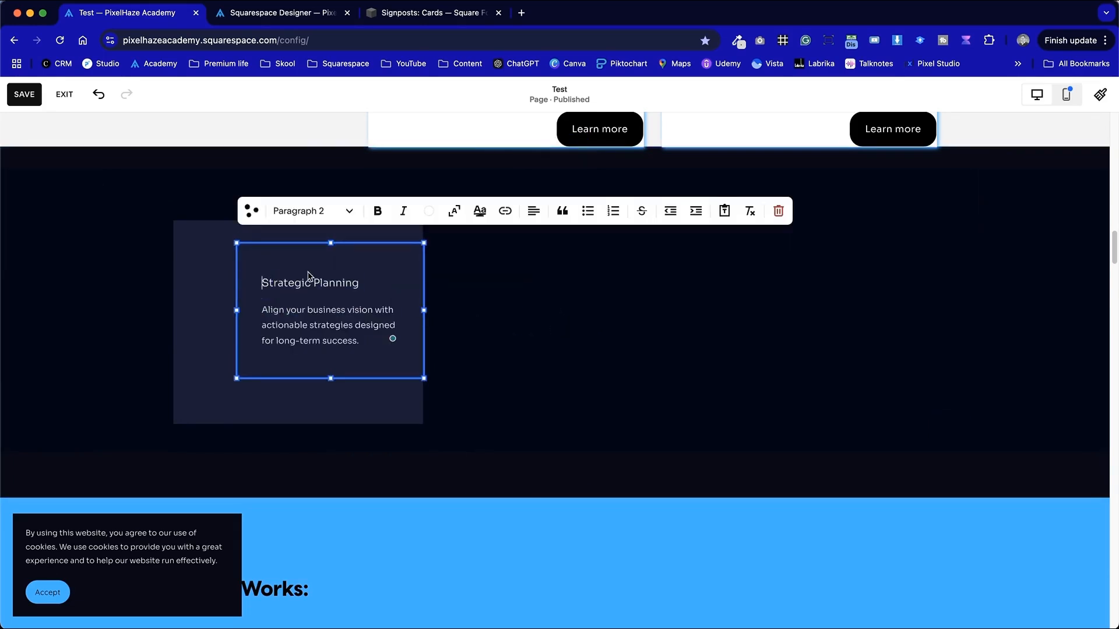
{"action": "key", "text": "BackSpace"}
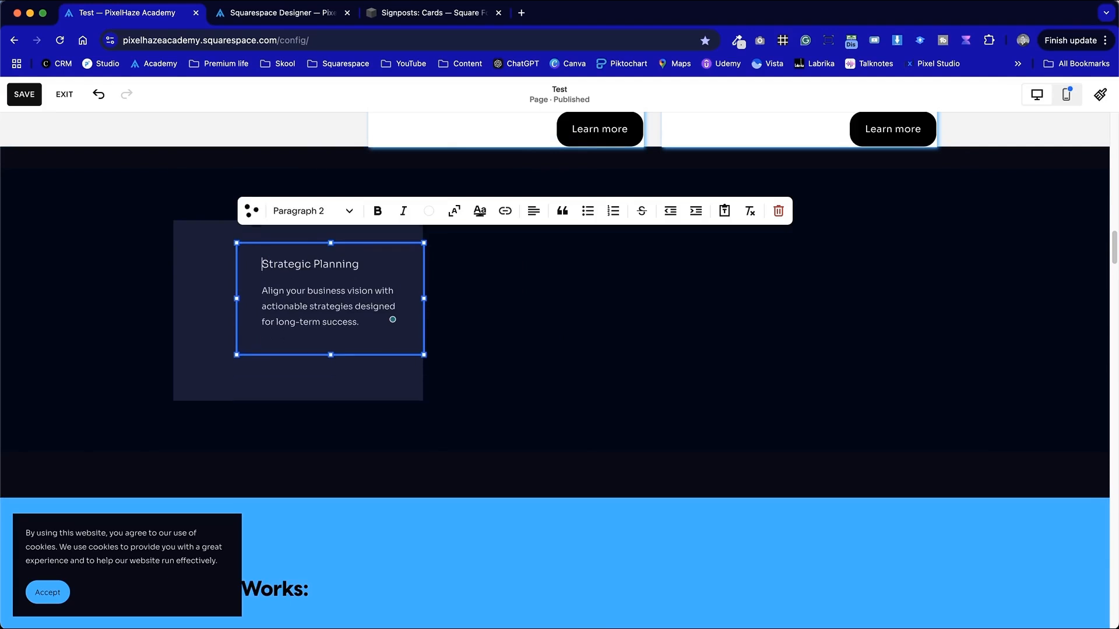
{"action": "left_click", "coordinate": [454, 303]}
- Shorten the card shape by raising its bottom edge closer to the text
{"action": "left_click", "coordinate": [339, 269]}
{"action": "mouse_move", "coordinate": [311, 235]}
{"action": "left_click", "coordinate": [542, 299]}
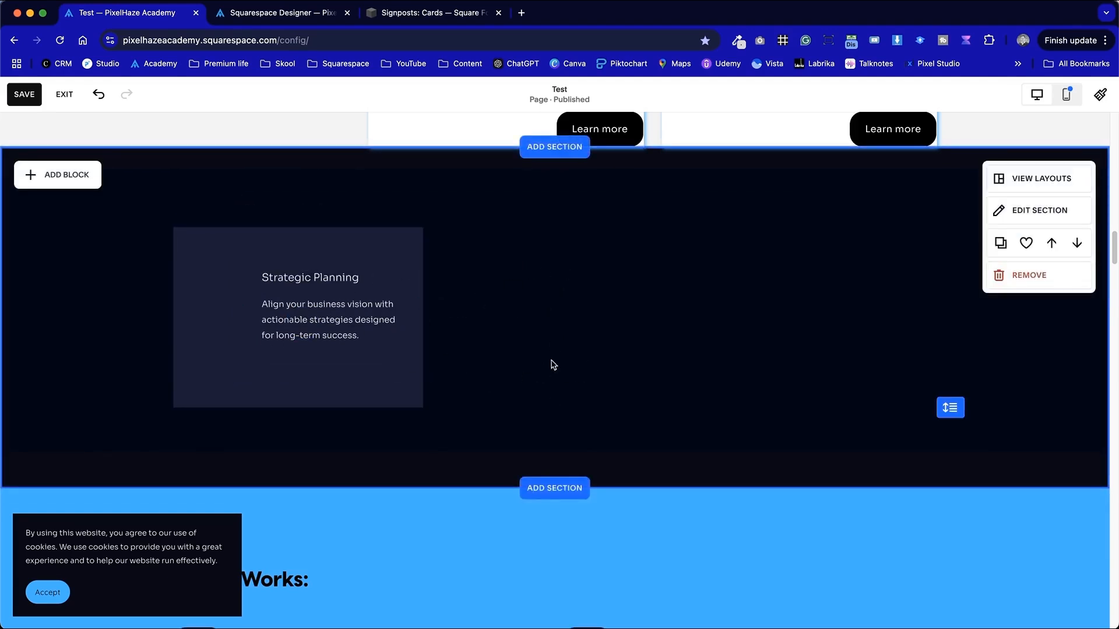
{"action": "left_click", "coordinate": [365, 393]}
{"action": "left_click_drag", "start_coordinate": [300, 407], "coordinate": [302, 389]}
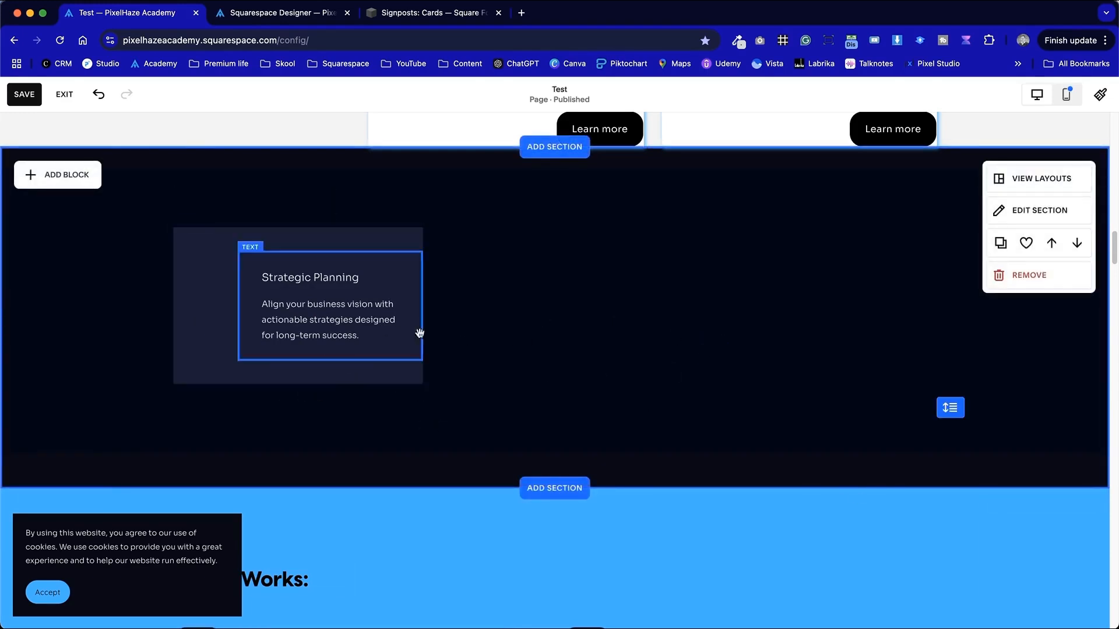
- Set the text block's vertical alignment to top
{"action": "left_click", "coordinate": [313, 321]}
{"action": "left_click", "coordinate": [314, 225]}
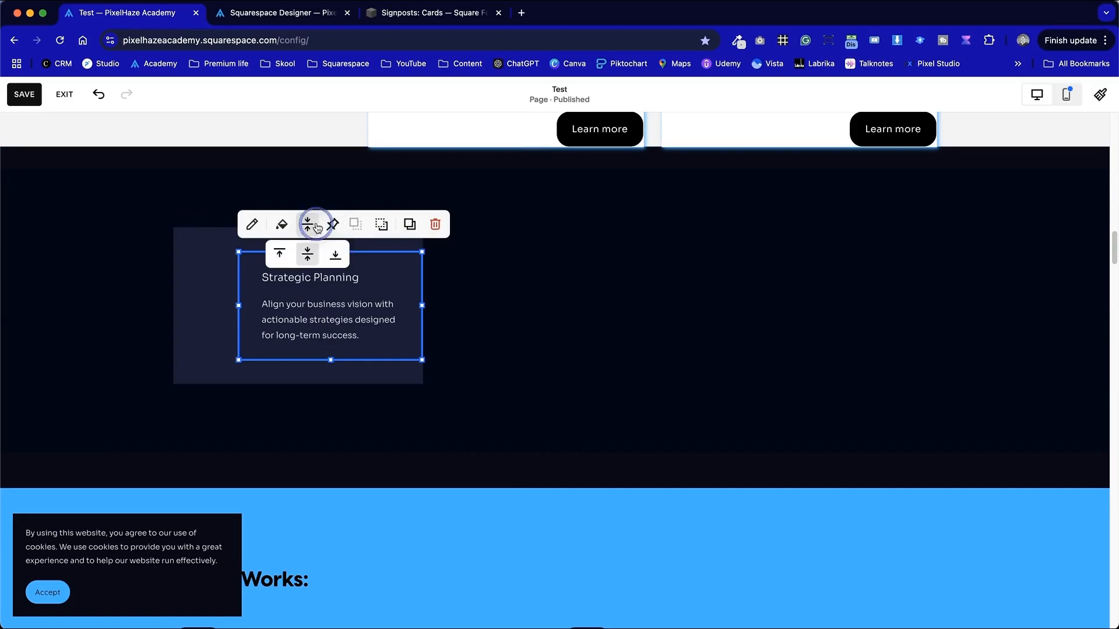
{"action": "left_click", "coordinate": [290, 263]}
{"action": "left_click", "coordinate": [687, 308]}
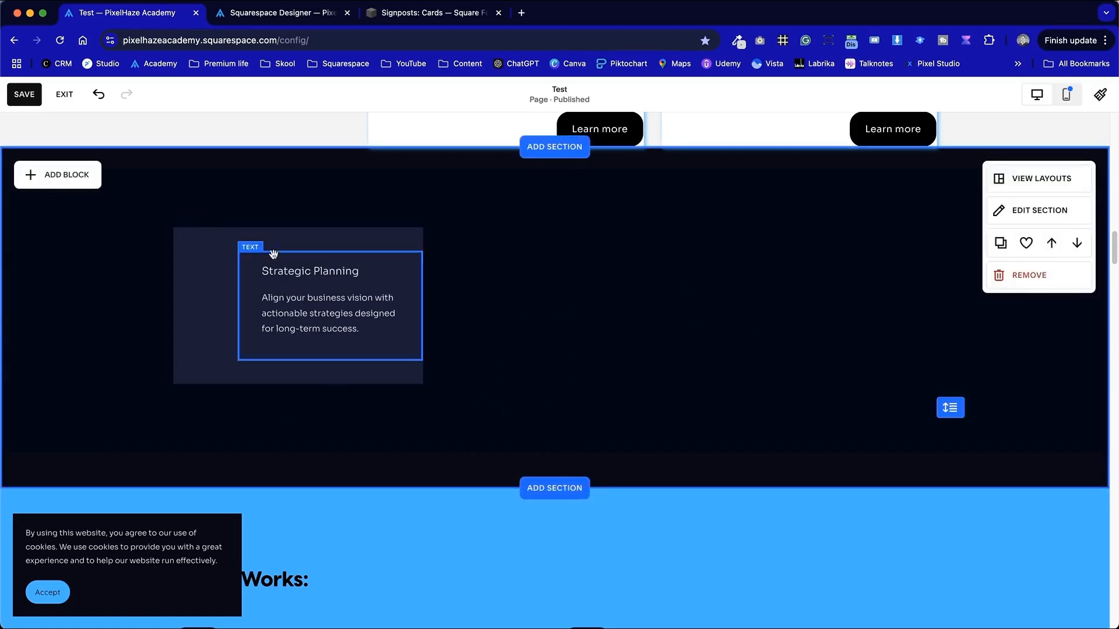
- Add an image block and shrink it to a small square inside the card's top-left area
{"action": "left_click", "coordinate": [67, 176]}
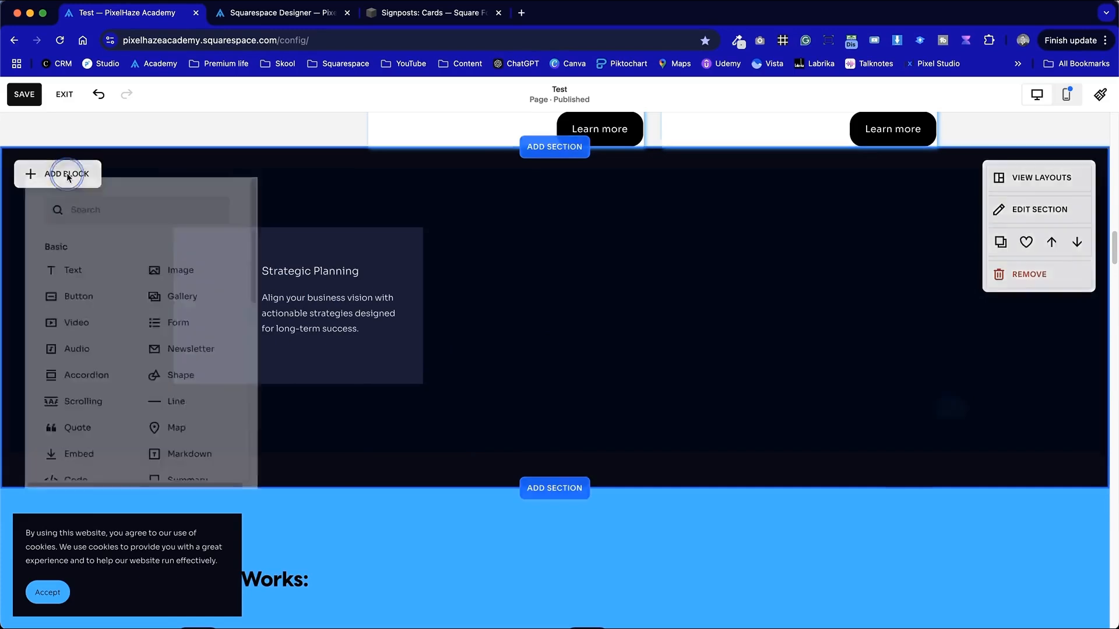
{"action": "left_click", "coordinate": [153, 280]}
{"action": "left_click", "coordinate": [550, 304]}
{"action": "left_click_drag", "start_coordinate": [425, 440], "coordinate": [649, 450]}
{"action": "left_click", "coordinate": [563, 196]}
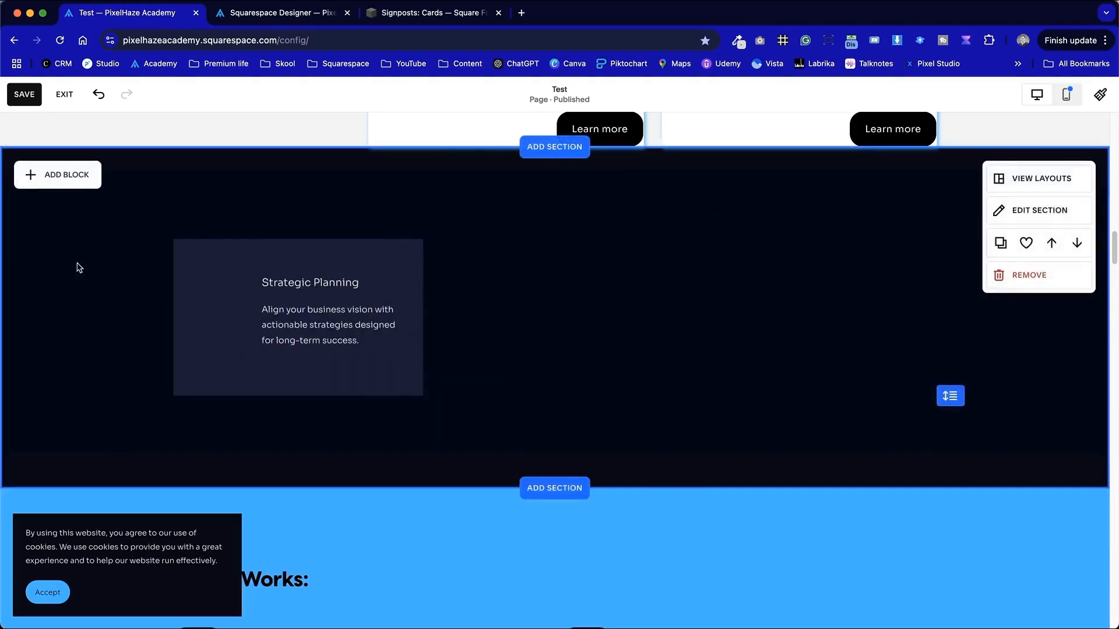
{"action": "left_click", "coordinate": [36, 186]}
{"action": "left_click", "coordinate": [176, 265]}
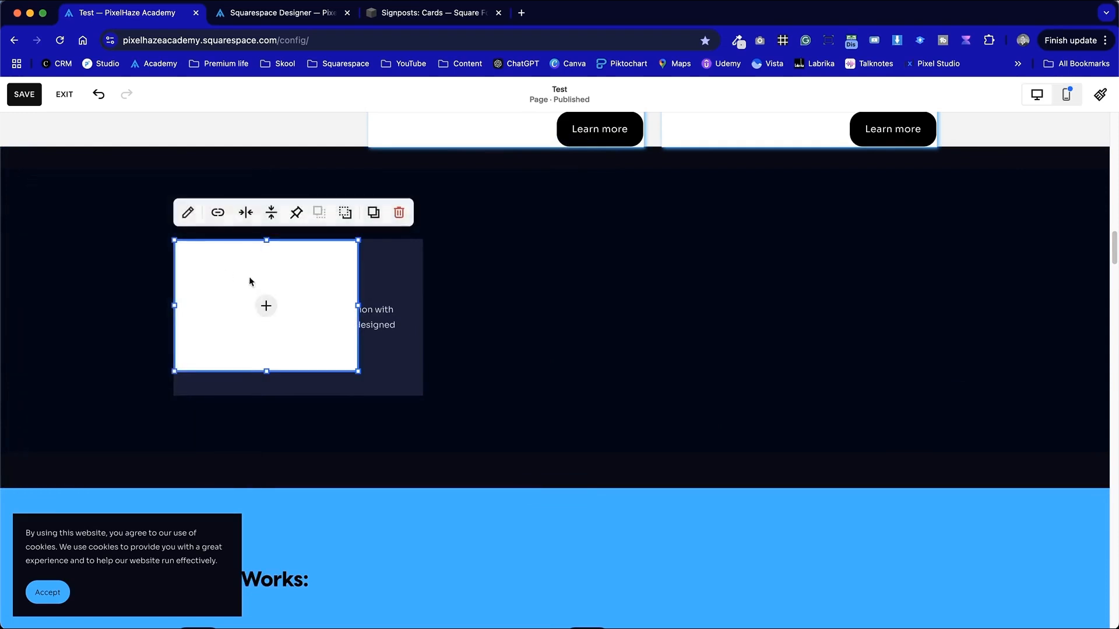
{"action": "left_click_drag", "start_coordinate": [359, 373], "coordinate": [224, 301]}
{"action": "left_click", "coordinate": [555, 304]}
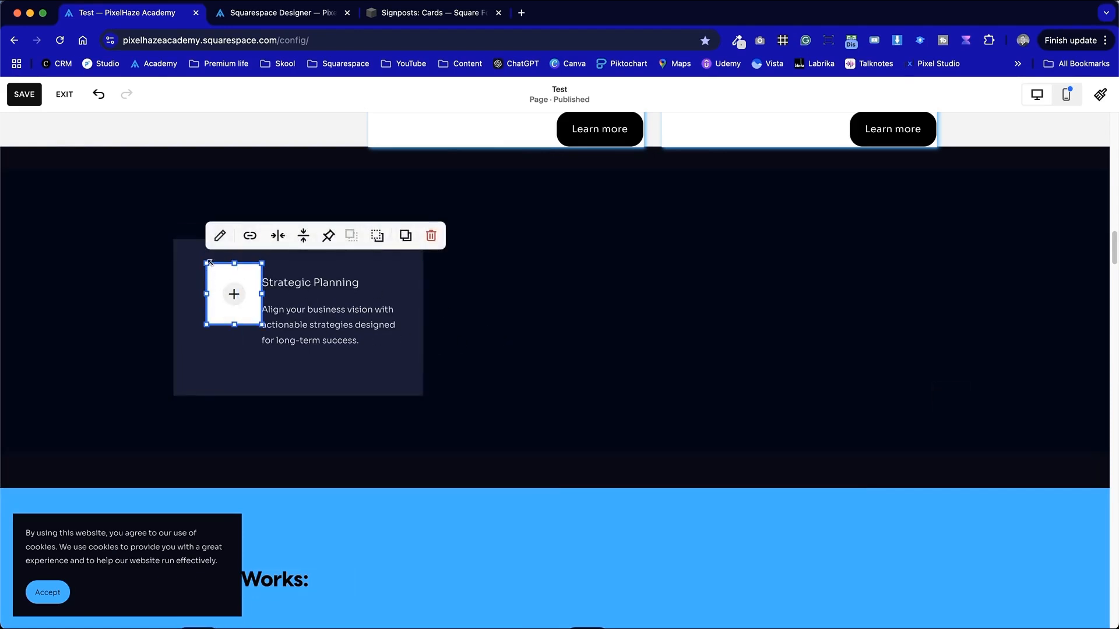
- Move the image block's left edge to the card's edge and narrow it back to a square
{"action": "left_click_drag", "start_coordinate": [209, 291], "coordinate": [174, 290]}
{"action": "left_click_drag", "start_coordinate": [255, 298], "coordinate": [230, 294]}
{"action": "left_click", "coordinate": [537, 298]}
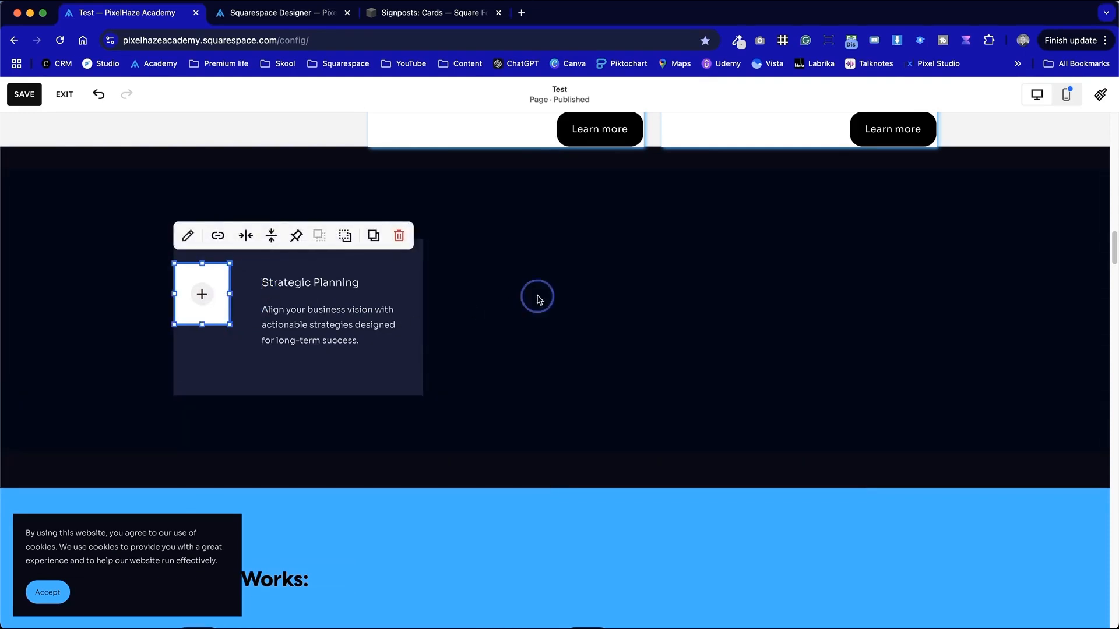
- Fill the image block with astronaut-space.jpg chosen from the site's image library
{"action": "left_click", "coordinate": [204, 295]}
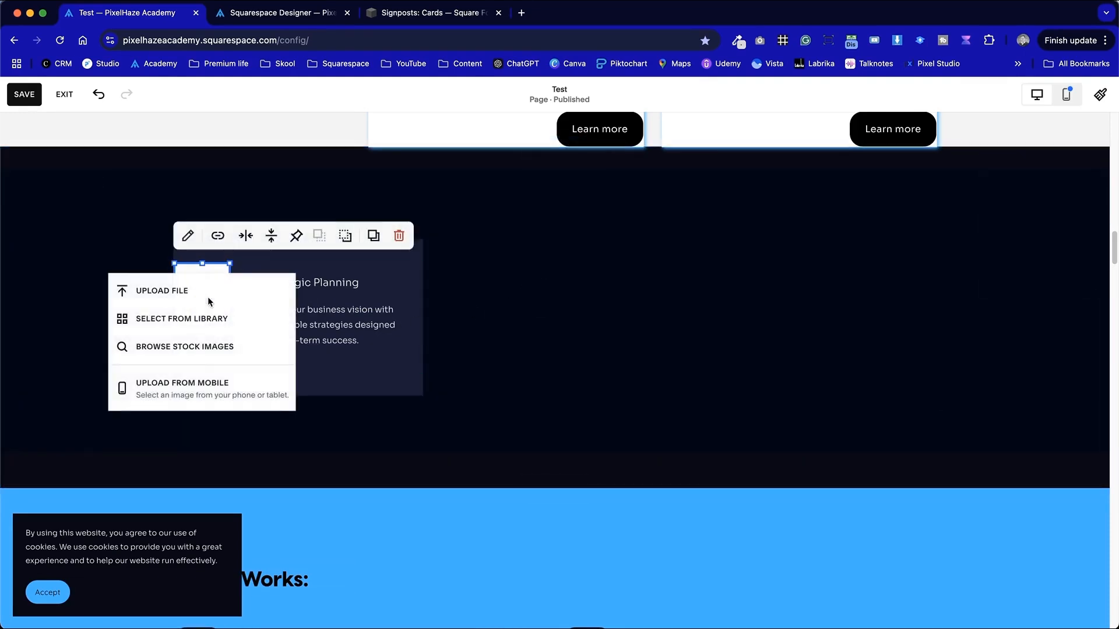
{"action": "left_click", "coordinate": [231, 329]}
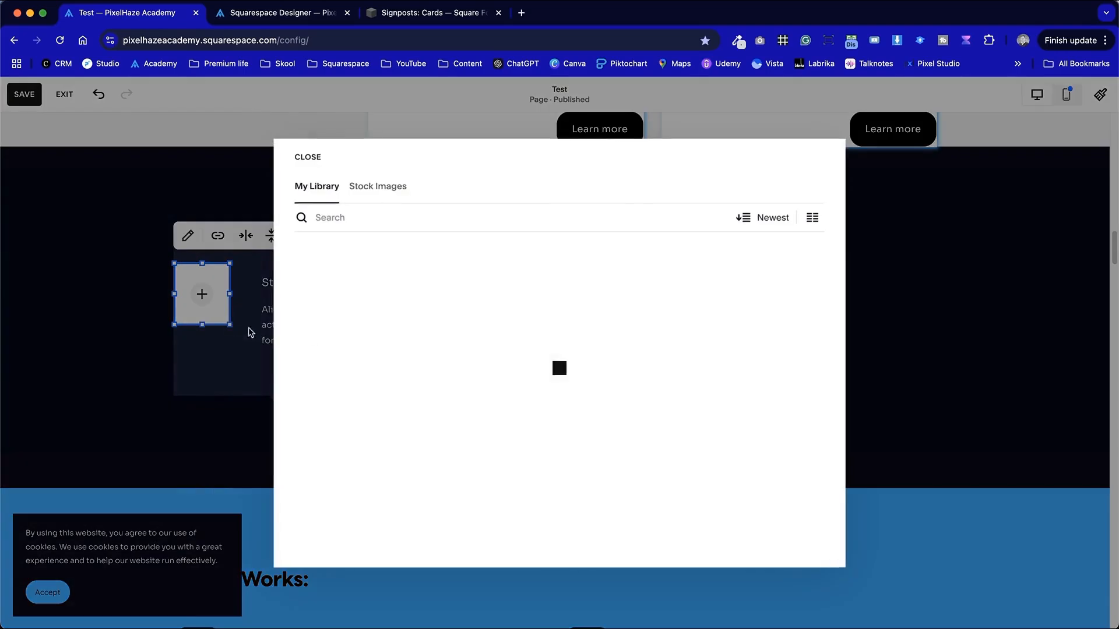
{"action": "scroll", "coordinate": [425, 457], "scroll_direction": "down", "scroll_amount": 10}
{"action": "scroll", "coordinate": [419, 420], "scroll_direction": "up", "scroll_amount": 5}
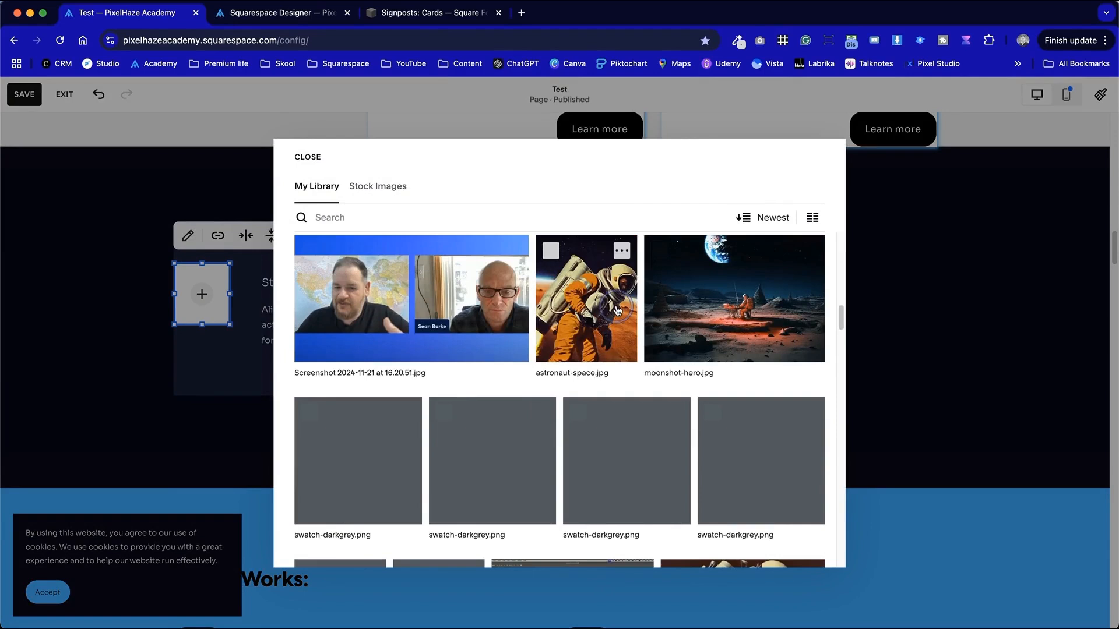
{"action": "left_click", "coordinate": [555, 303]}
{"action": "left_click", "coordinate": [800, 547]}
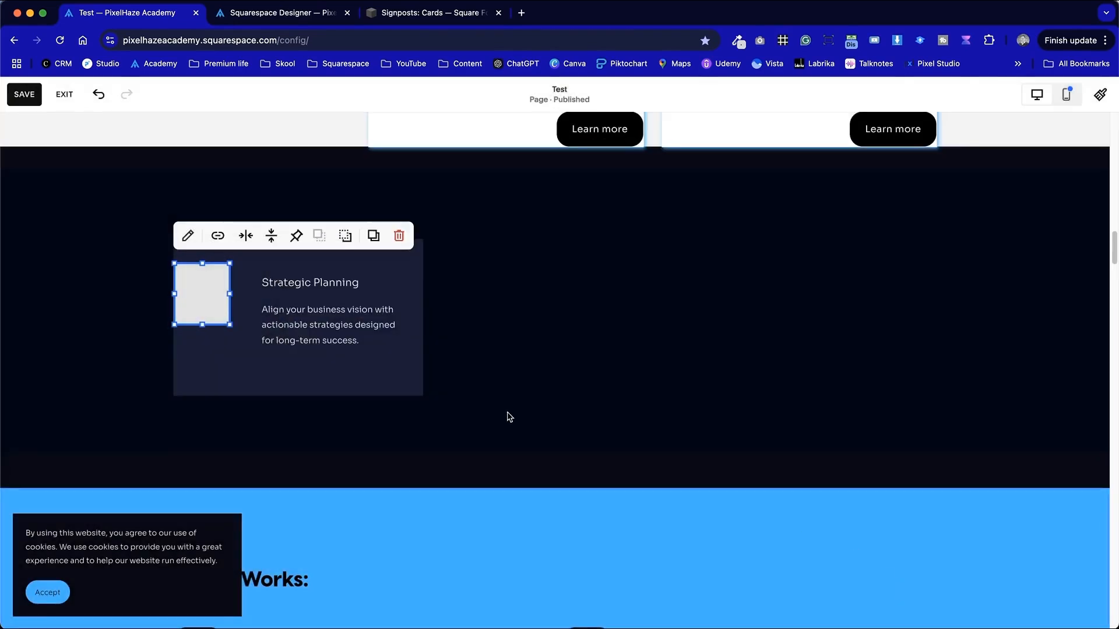
{"action": "left_click", "coordinate": [492, 400]}
- Give the image a Shape design with the 1:1 circle mask
{"action": "mouse_move", "coordinate": [188, 296]}
{"action": "left_mouse_down"}
{"action": "mouse_move", "coordinate": [204, 300]}
{"action": "mouse_move", "coordinate": [193, 293]}
{"action": "left_mouse_up"}
{"action": "double_click", "coordinate": [194, 293]}
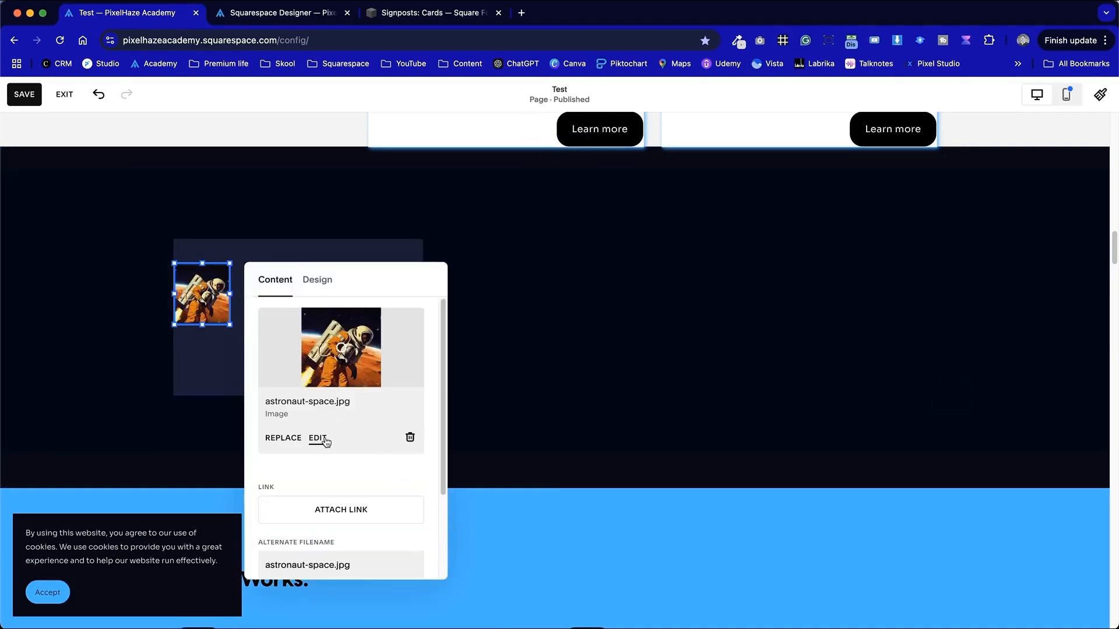
{"action": "left_click", "coordinate": [313, 283]}
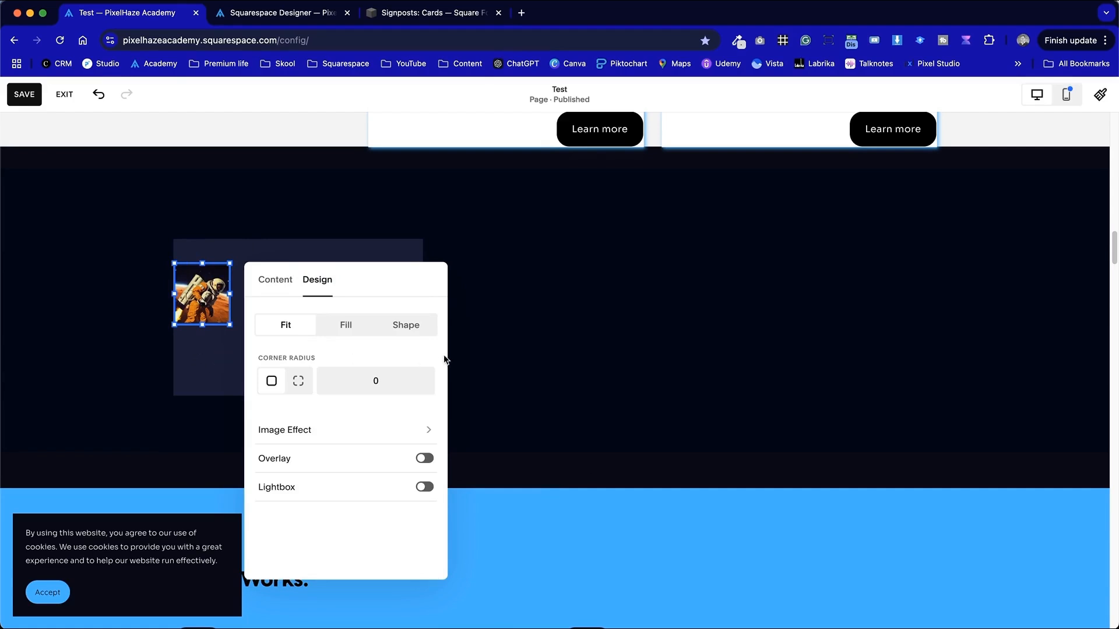
{"action": "left_click", "coordinate": [394, 331]}
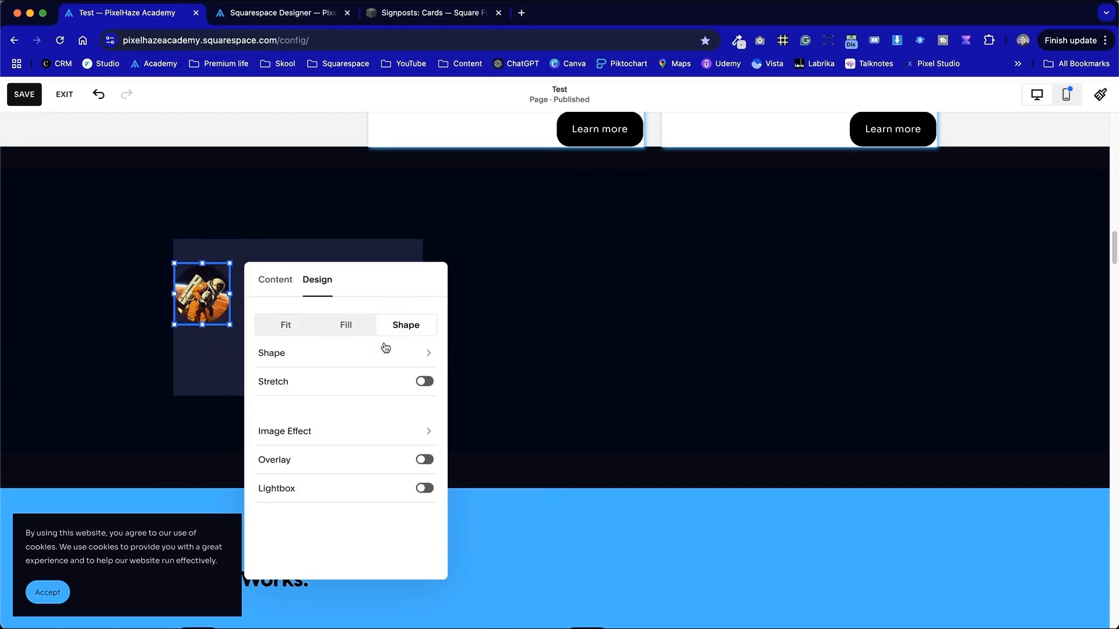
{"action": "left_click", "coordinate": [424, 354]}
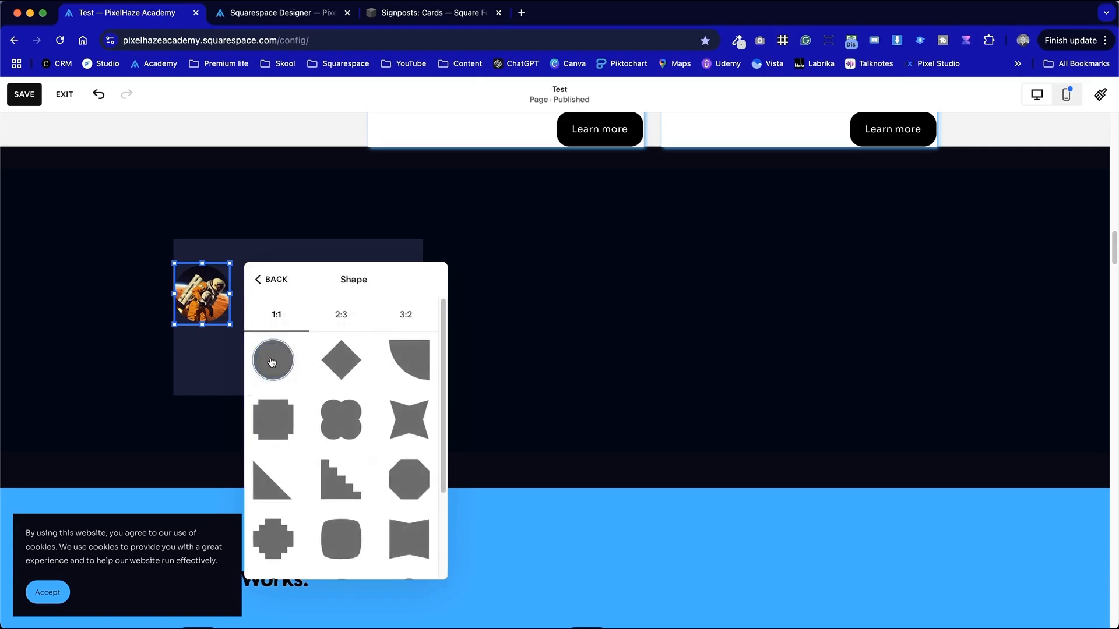
{"action": "left_click", "coordinate": [365, 363]}
{"action": "left_click", "coordinate": [272, 350]}
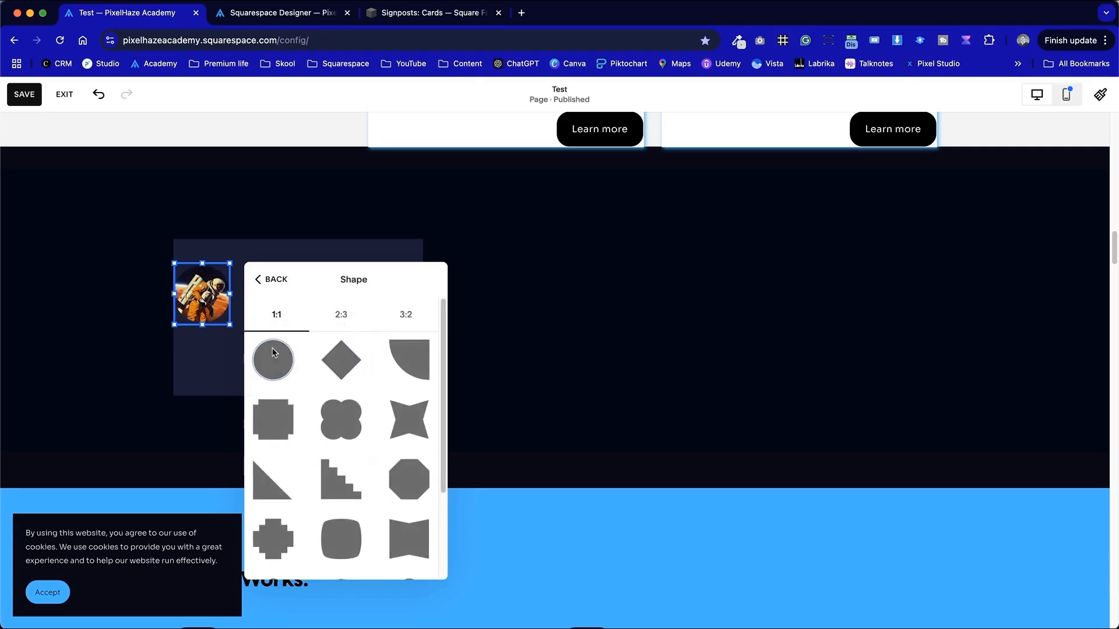
{"action": "left_click", "coordinate": [131, 342]}
- Widen the image block so it reaches the text block's left edge
{"action": "left_click", "coordinate": [223, 294]}
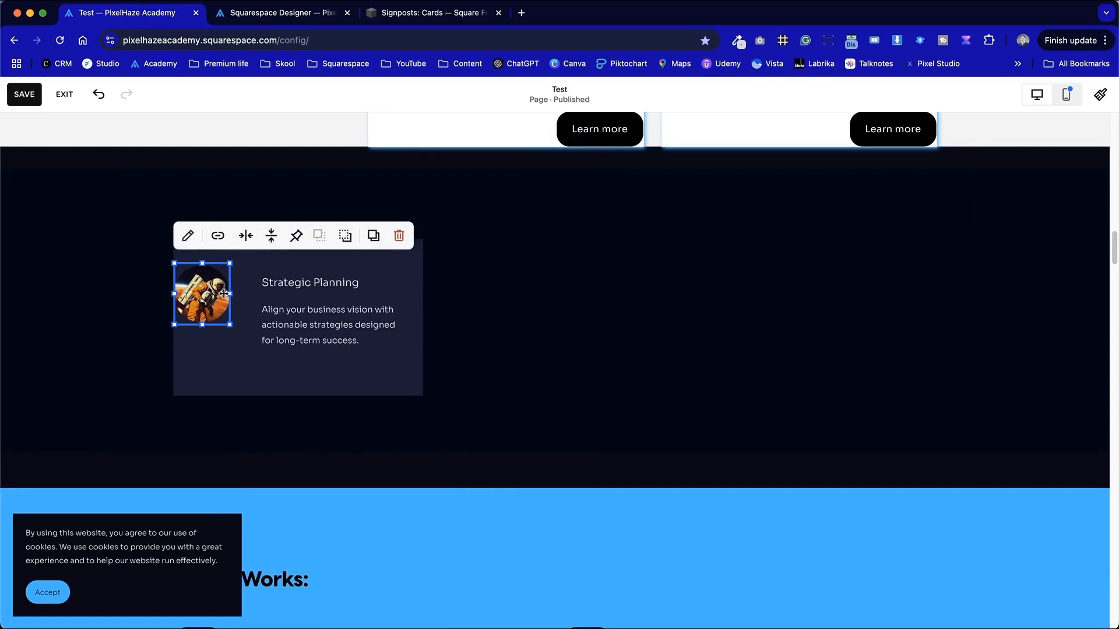
{"action": "mouse_move", "coordinate": [232, 291]}
{"action": "left_mouse_down"}
{"action": "mouse_move", "coordinate": [257, 293]}
{"action": "mouse_move", "coordinate": [247, 292]}
{"action": "left_mouse_up"}
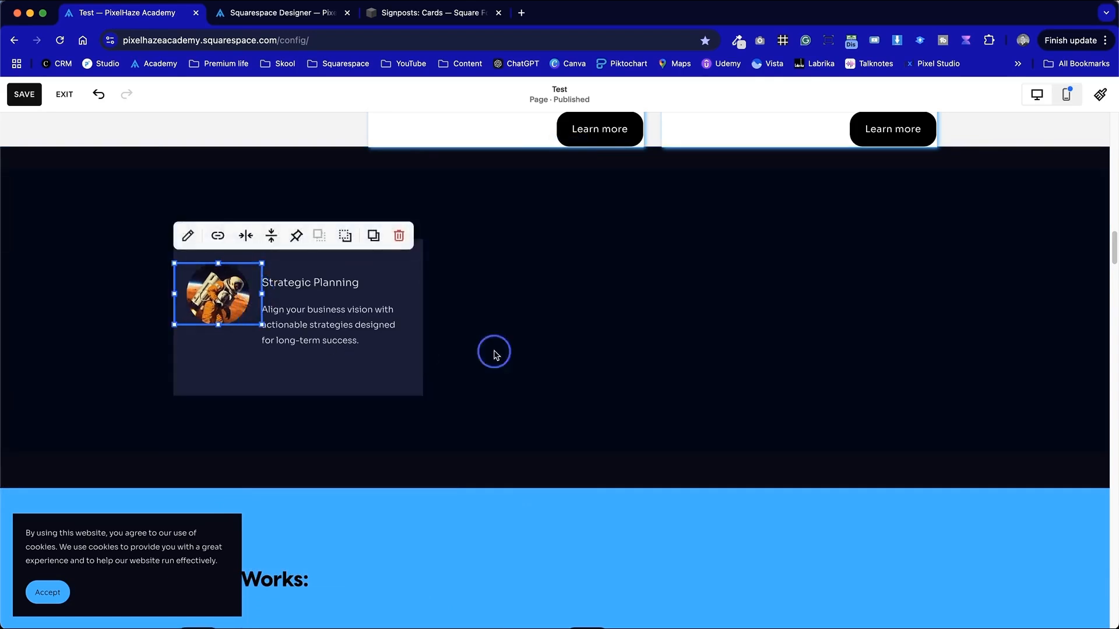
{"action": "left_click", "coordinate": [492, 353]}
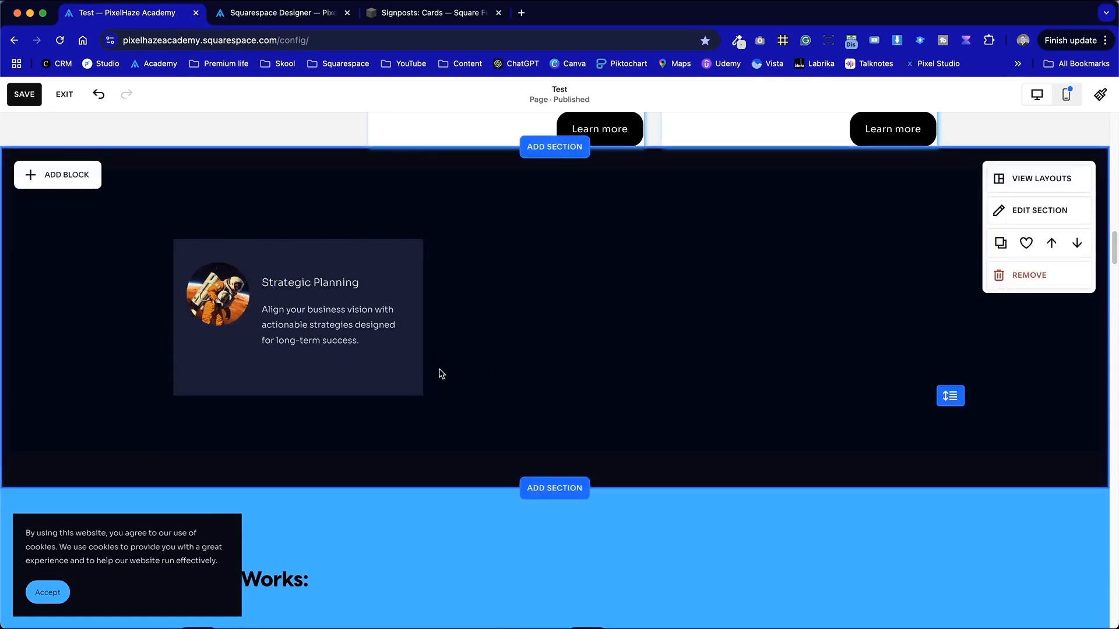
- Shorten the image block's height so the circular image sits smaller beside the heading
{"action": "left_click", "coordinate": [212, 316]}
{"action": "mouse_move", "coordinate": [217, 325]}
{"action": "left_mouse_down"}
{"action": "mouse_move", "coordinate": [214, 285]}
{"action": "mouse_move", "coordinate": [220, 312]}
{"action": "left_mouse_up"}
{"action": "left_click", "coordinate": [539, 340]}
{"action": "left_click", "coordinate": [659, 395]}
- Set the text block's top and bottom padding to 0%
{"action": "left_click", "coordinate": [319, 274]}
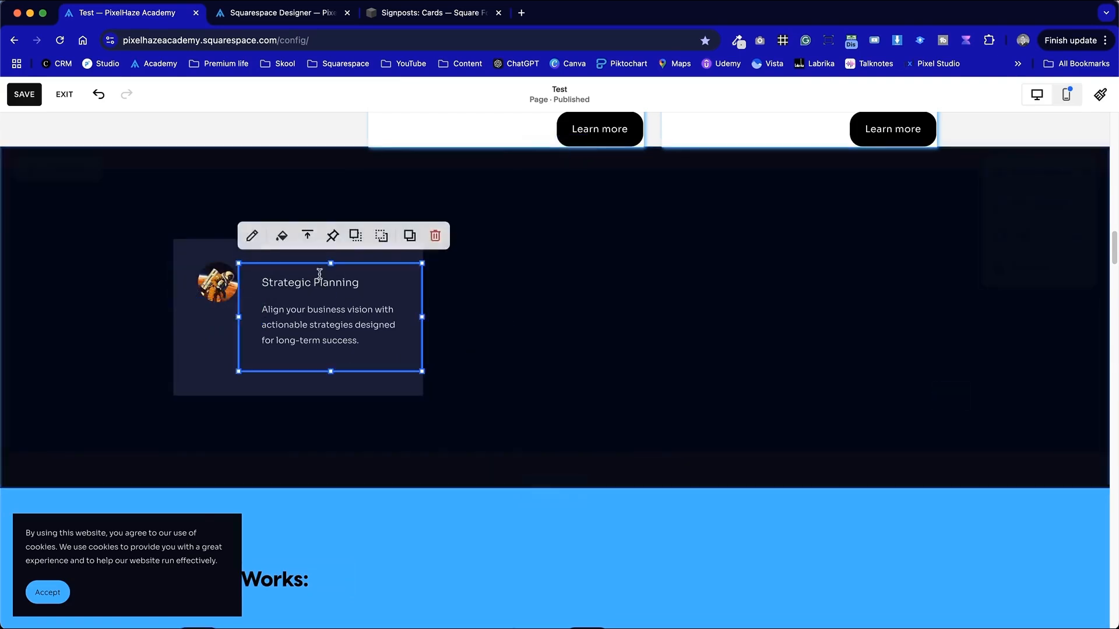
{"action": "left_click", "coordinate": [320, 272]}
{"action": "left_click", "coordinate": [521, 313]}
{"action": "left_click", "coordinate": [330, 311]}
{"action": "left_click", "coordinate": [286, 235]}
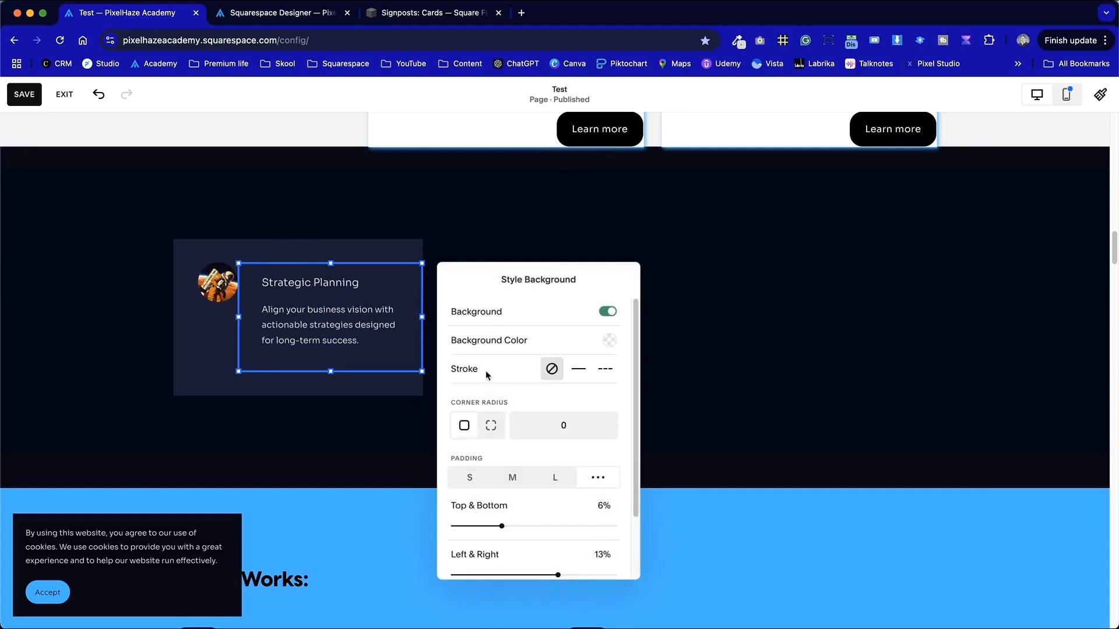
{"action": "left_click_drag", "start_coordinate": [505, 527], "coordinate": [389, 521]}
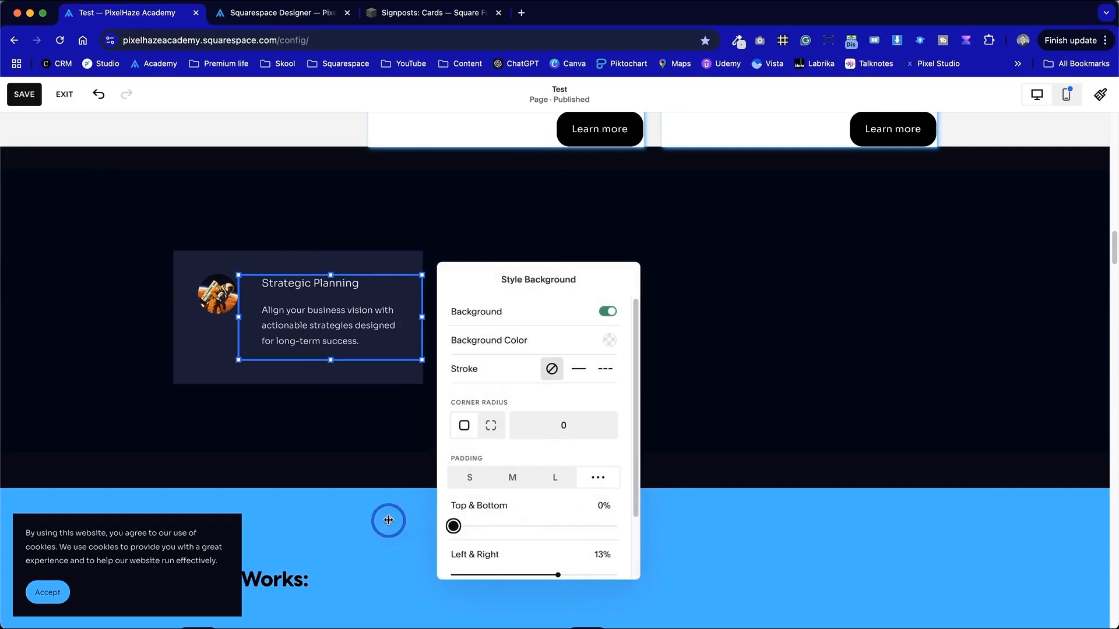
{"action": "left_click", "coordinate": [796, 408]}
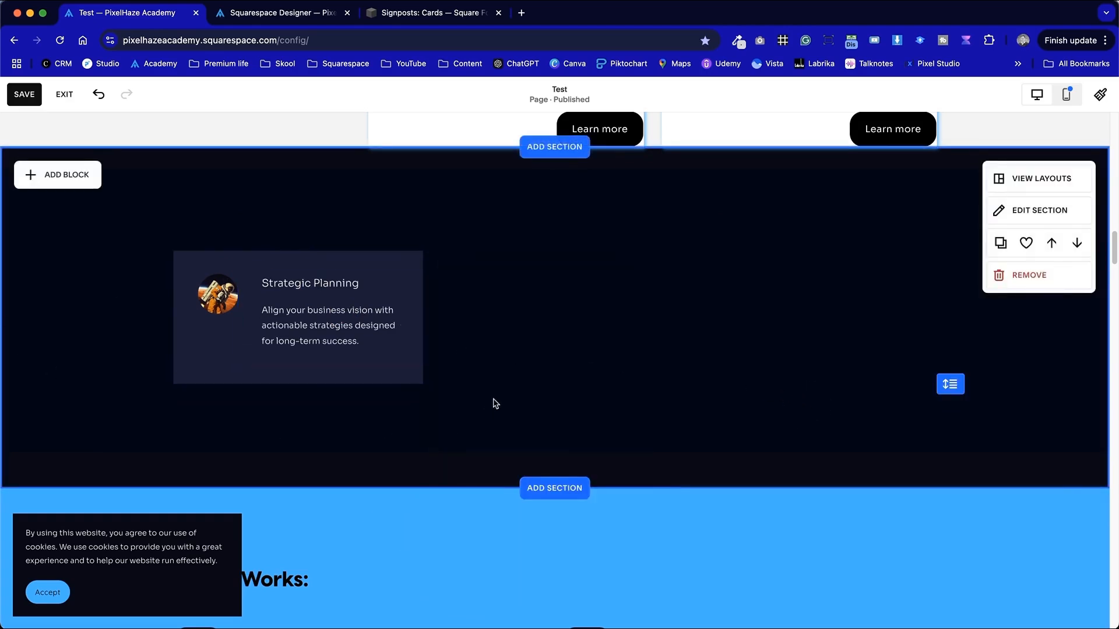
- Make the Strategic Planning heading bold
{"action": "left_click", "coordinate": [376, 323]}
{"action": "left_click", "coordinate": [345, 284]}
{"action": "left_click_drag", "start_coordinate": [340, 284], "coordinate": [262, 284]}
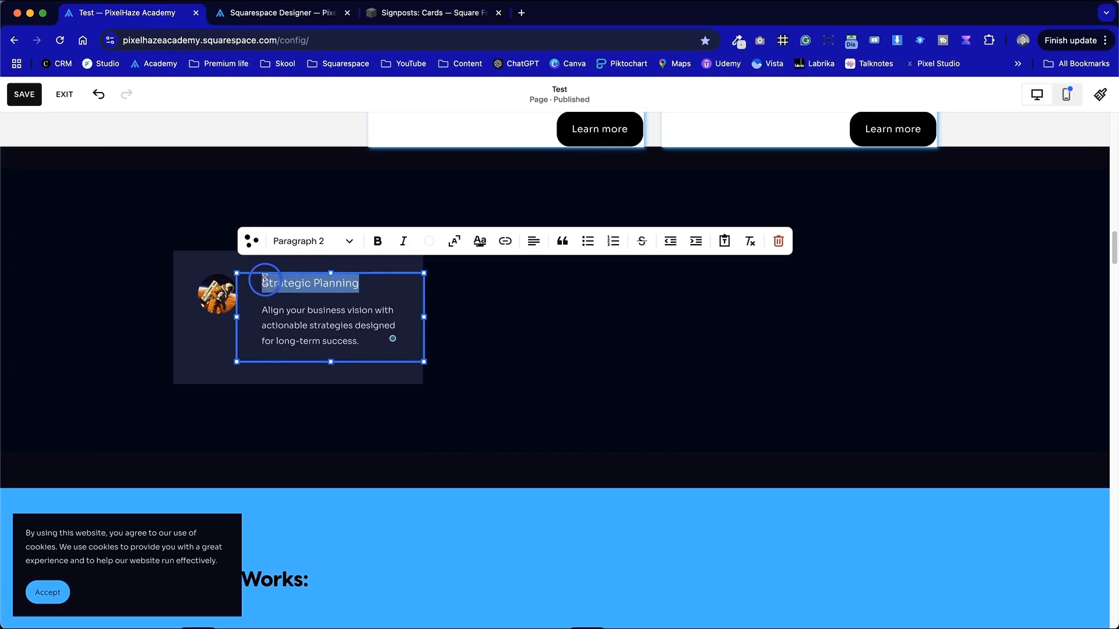
{"action": "left_click", "coordinate": [383, 243]}
{"action": "left_click", "coordinate": [592, 350]}
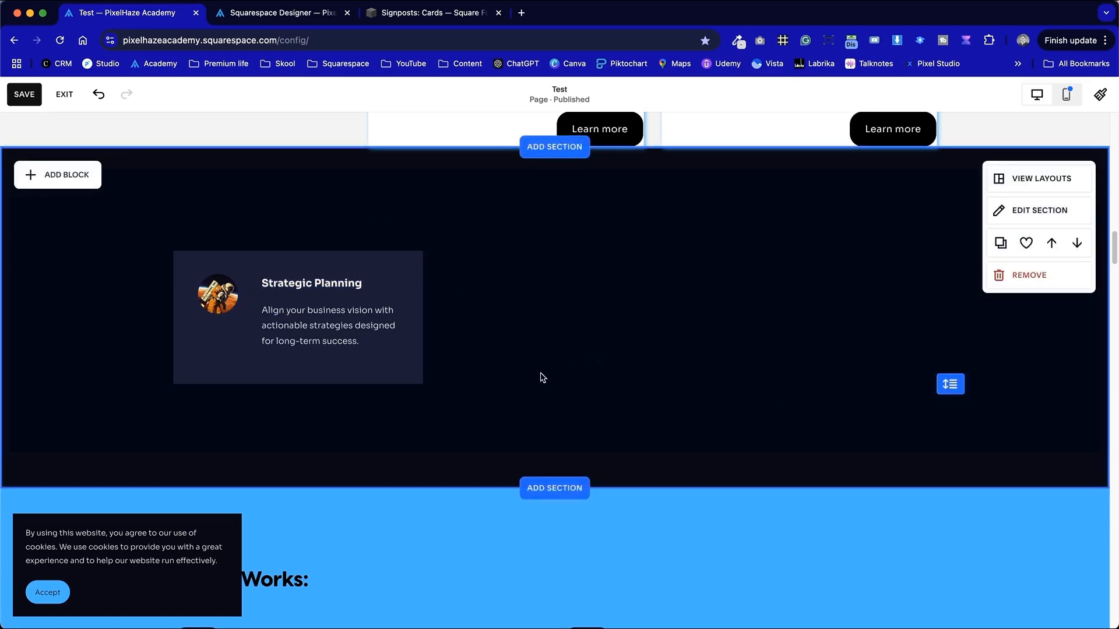
{"action": "left_click", "coordinate": [187, 304]}
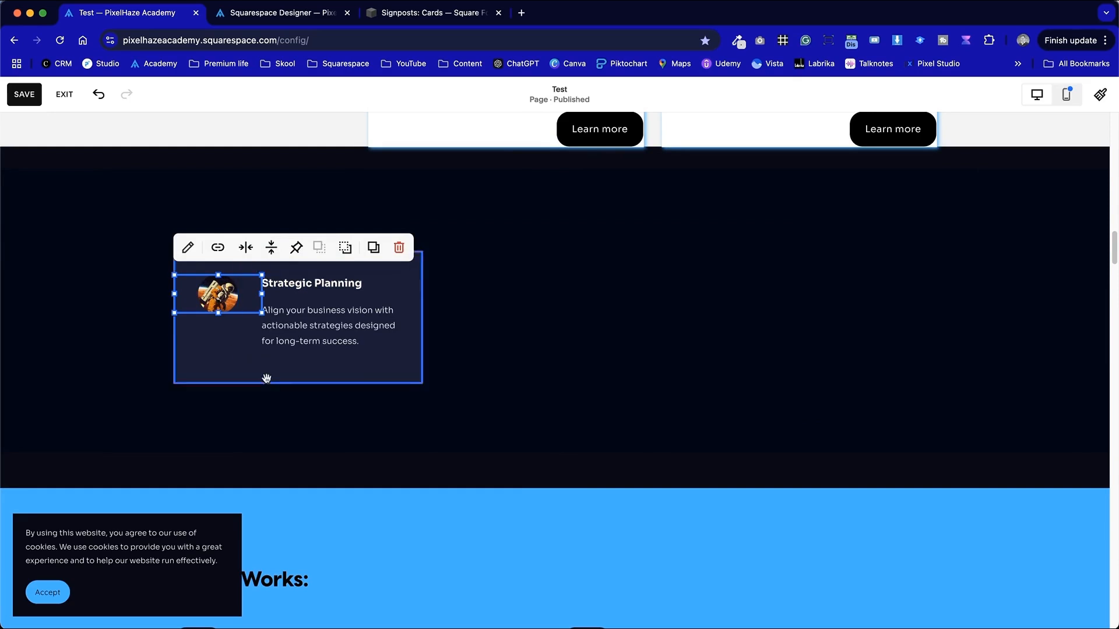
{"action": "left_click", "coordinate": [282, 409]}
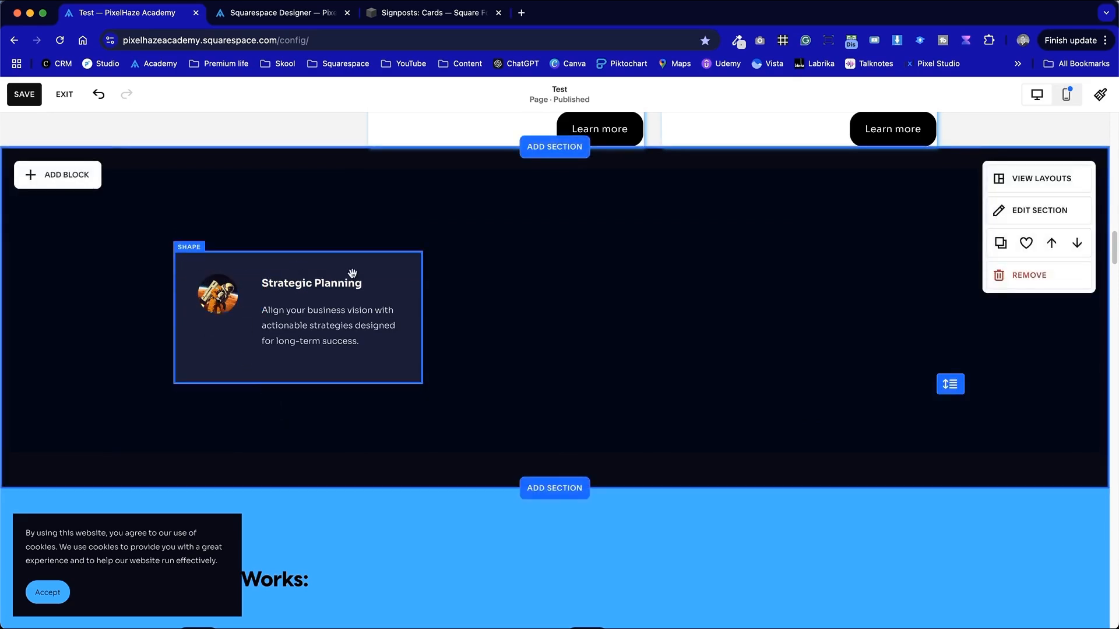
{"action": "left_click", "coordinate": [305, 313]}
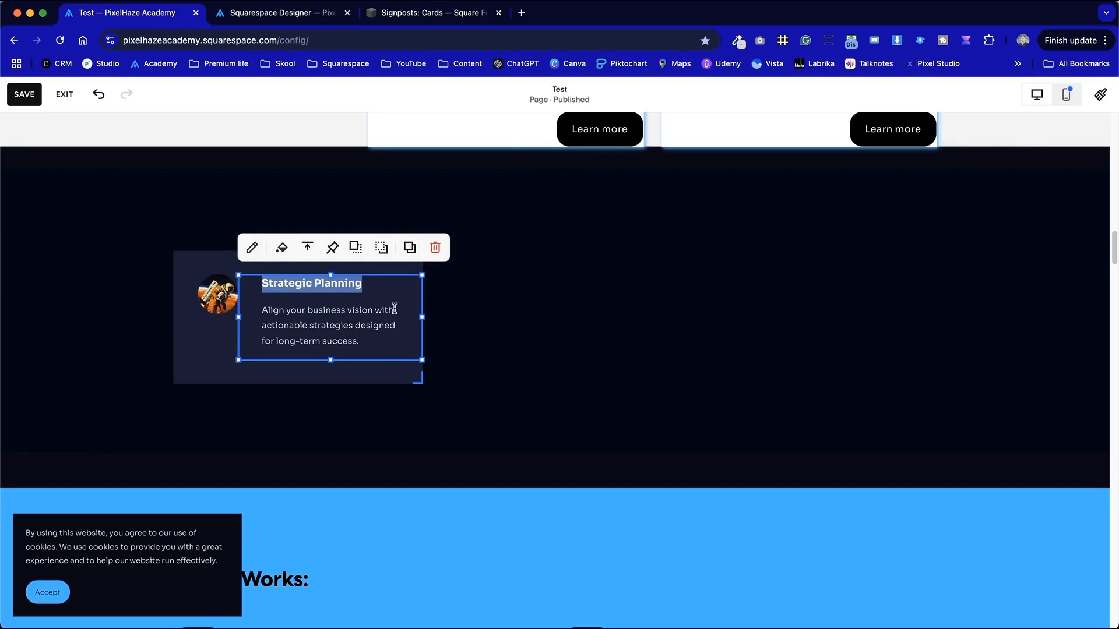
- Extend the card background shape downward to make room below the text
{"action": "left_click", "coordinate": [577, 403]}
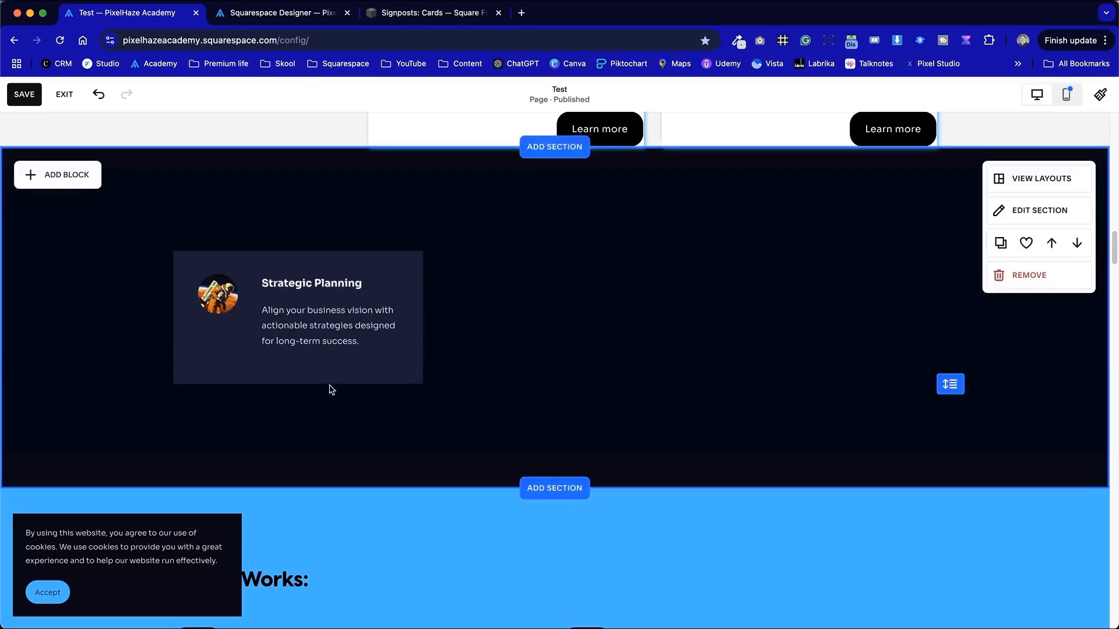
{"action": "left_click", "coordinate": [288, 388]}
{"action": "left_click_drag", "start_coordinate": [300, 383], "coordinate": [300, 424]}
{"action": "left_click", "coordinate": [274, 263]}
{"action": "left_click", "coordinate": [55, 176]}
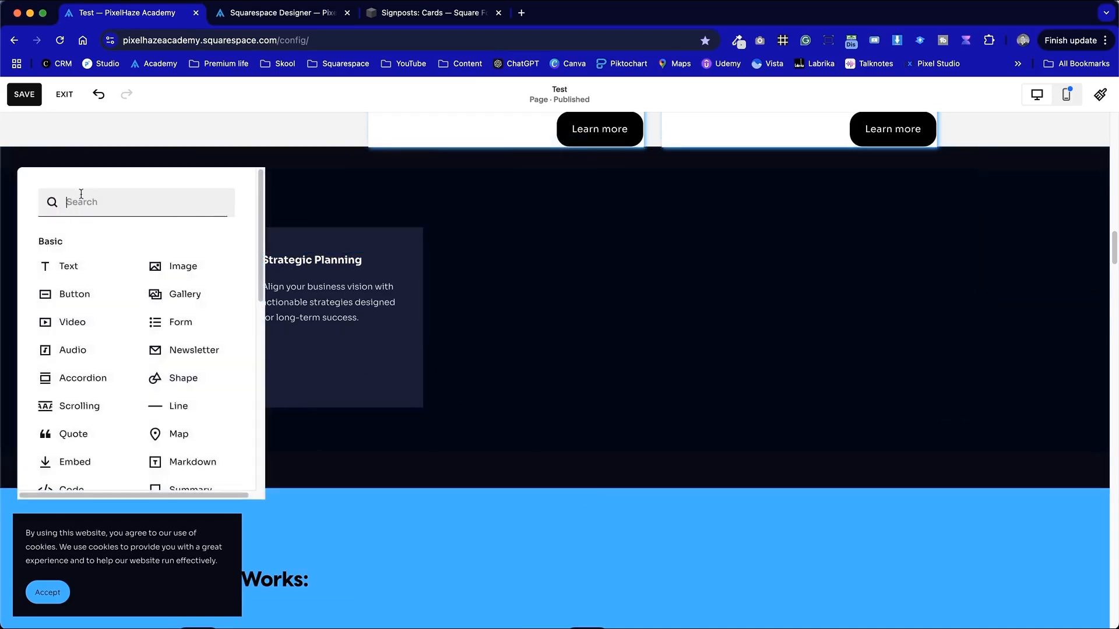
{"action": "left_click", "coordinate": [91, 318]}
{"action": "left_click", "coordinate": [260, 254]}
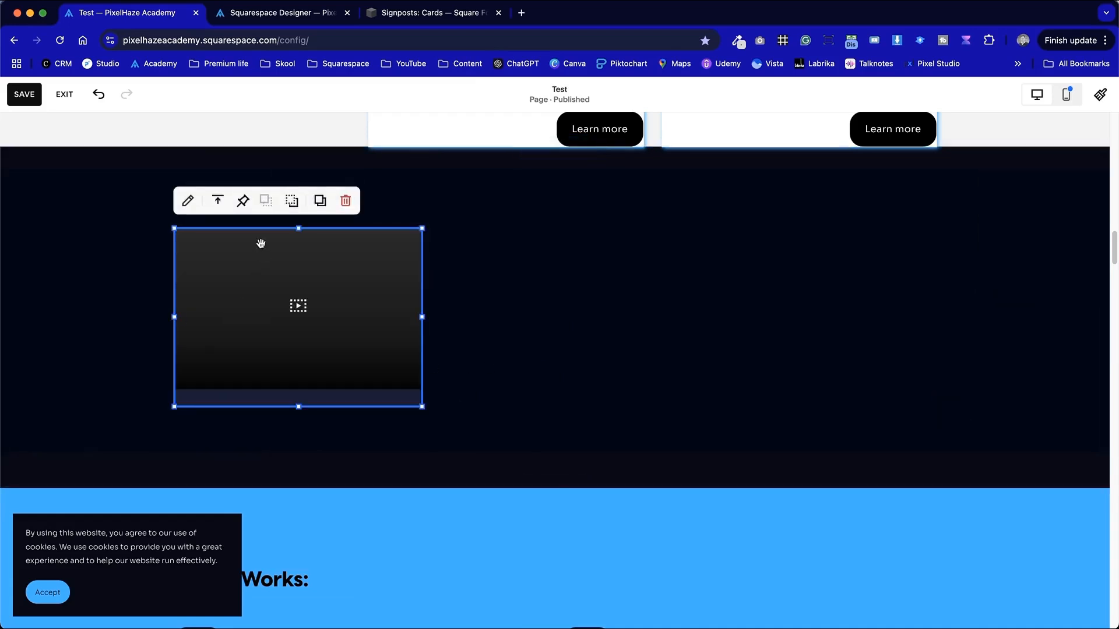
{"action": "left_click_drag", "start_coordinate": [305, 242], "coordinate": [587, 226]}
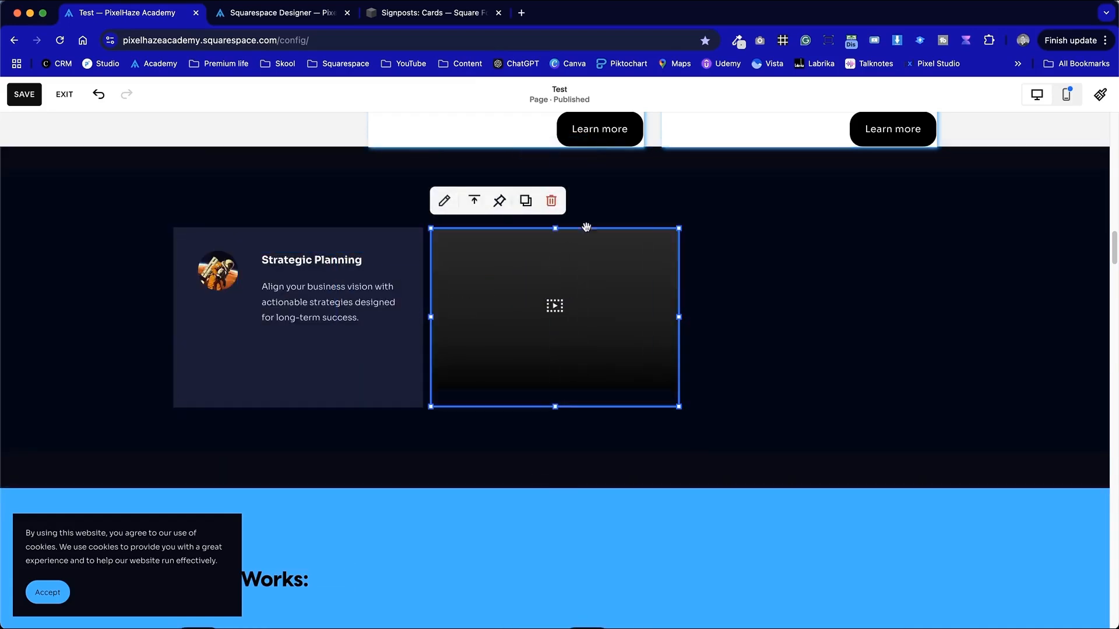
{"action": "left_click", "coordinate": [561, 198]}
- Add a button block, move it into the card below the text, and set it to the Tertiary style
{"action": "left_click", "coordinate": [87, 177]}
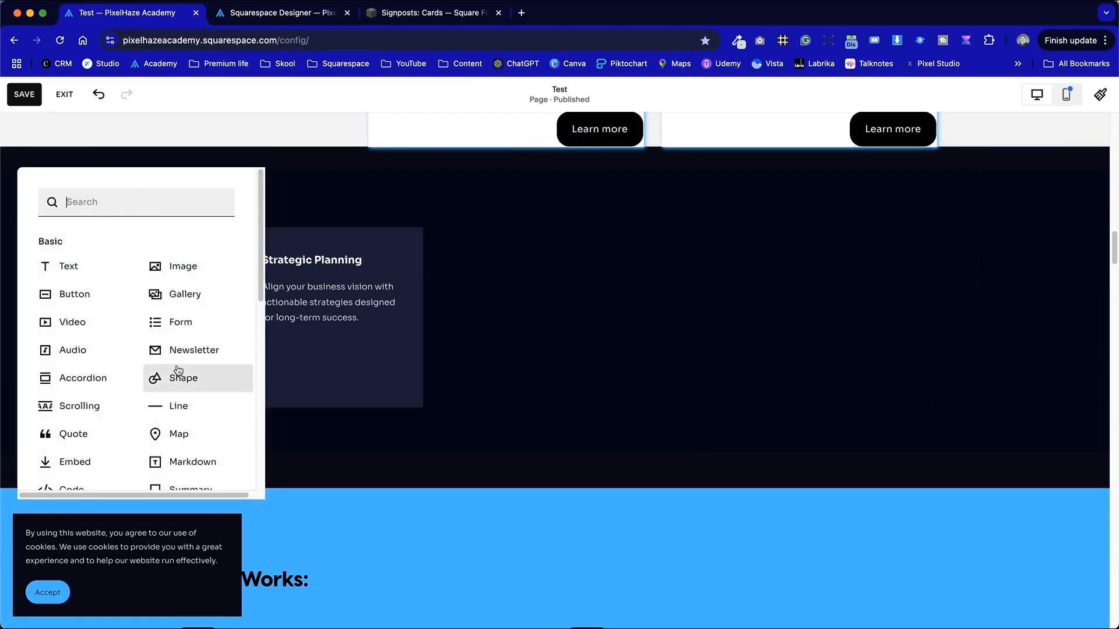
{"action": "left_click", "coordinate": [86, 301]}
{"action": "left_click_drag", "start_coordinate": [274, 248], "coordinate": [339, 368]}
{"action": "left_click", "coordinate": [296, 318]}
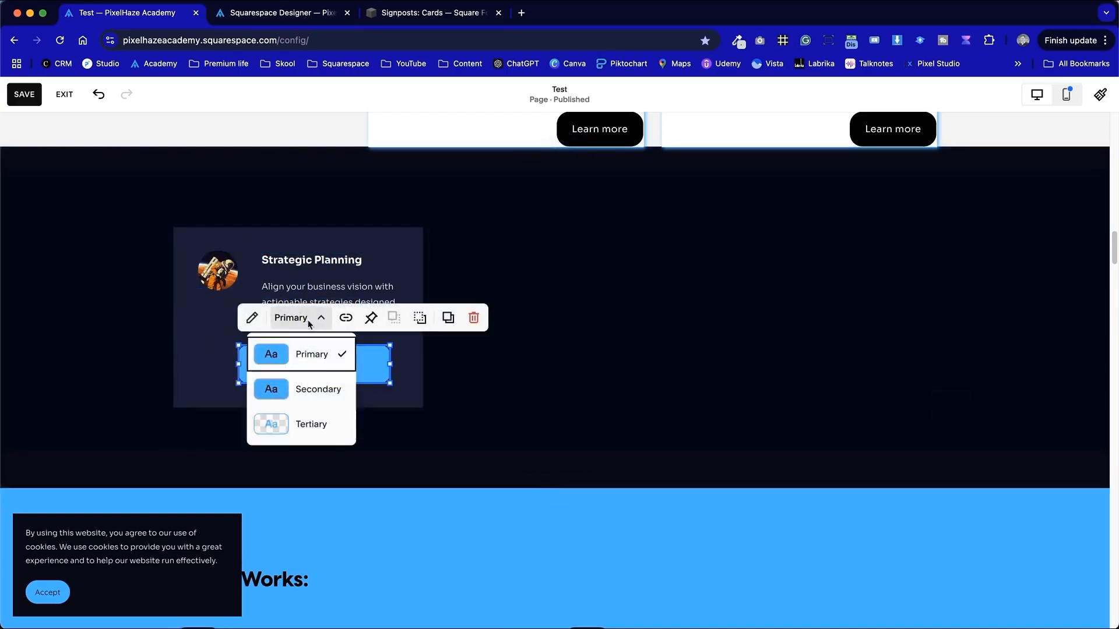
{"action": "left_click", "coordinate": [313, 424]}
{"action": "left_click", "coordinate": [499, 394]}
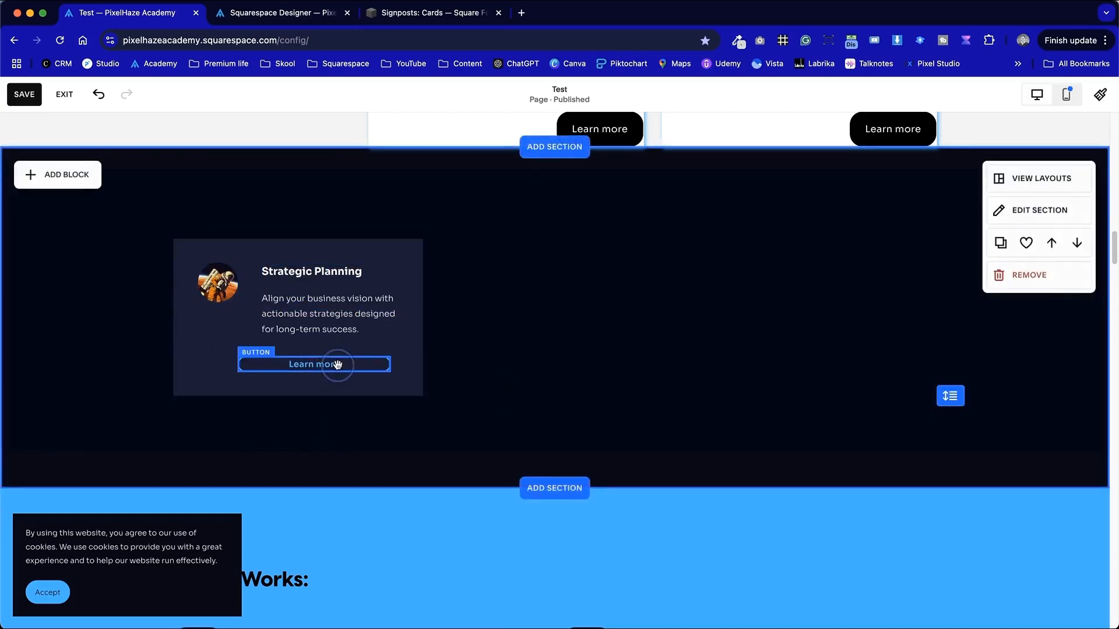
- Reapply the Tertiary style and resize the button narrower toward the card's lower right
{"action": "left_click", "coordinate": [337, 365]}
{"action": "left_click", "coordinate": [298, 329]}
{"action": "left_click", "coordinate": [300, 401]}
{"action": "left_click", "coordinate": [519, 379]}
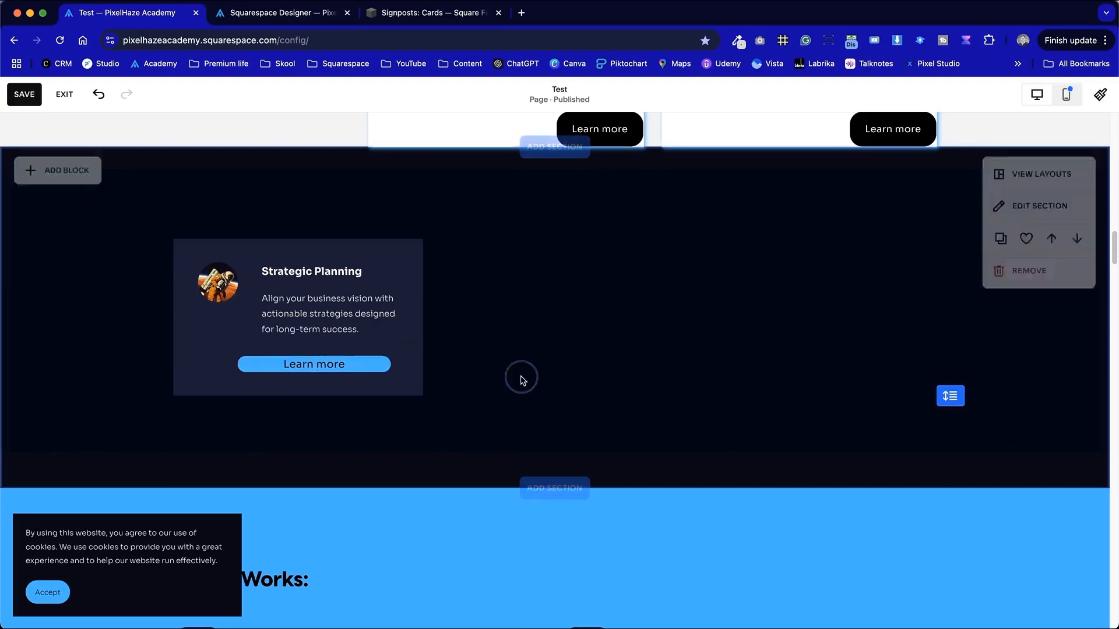
{"action": "left_click", "coordinate": [357, 370]}
{"action": "left_click", "coordinate": [330, 327]}
{"action": "left_click", "coordinate": [325, 431]}
{"action": "left_click", "coordinate": [574, 401]}
{"action": "left_click", "coordinate": [242, 366]}
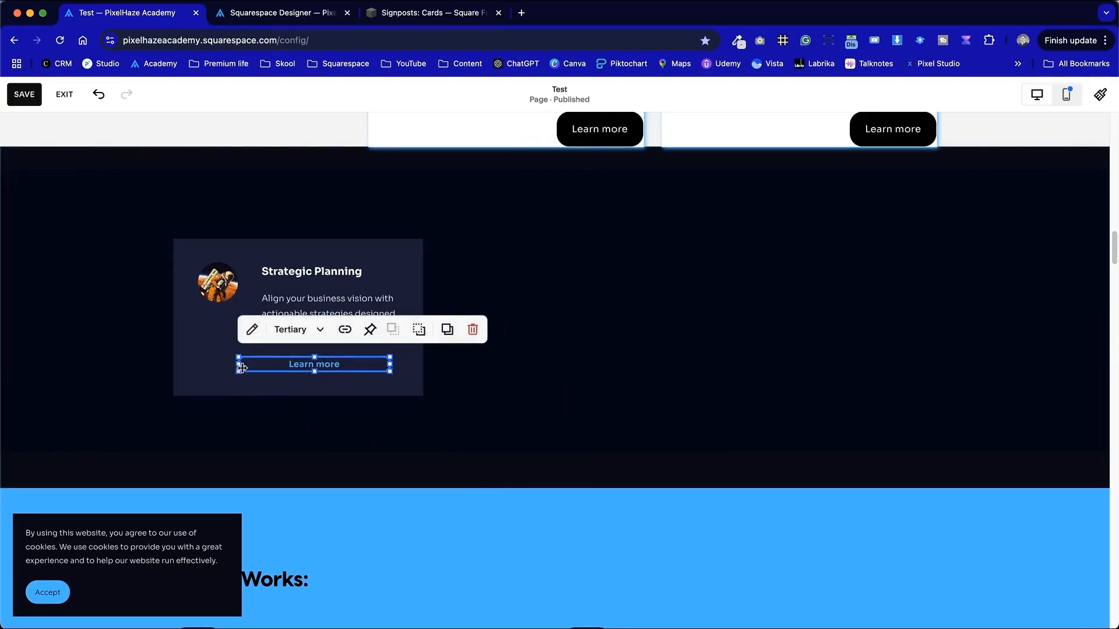
{"action": "left_click_drag", "start_coordinate": [236, 364], "coordinate": [327, 357]}
{"action": "left_click", "coordinate": [622, 382]}
{"action": "left_click", "coordinate": [348, 371]}
{"action": "left_click_drag", "start_coordinate": [347, 374], "coordinate": [348, 392]}
{"action": "left_click", "coordinate": [534, 428]}
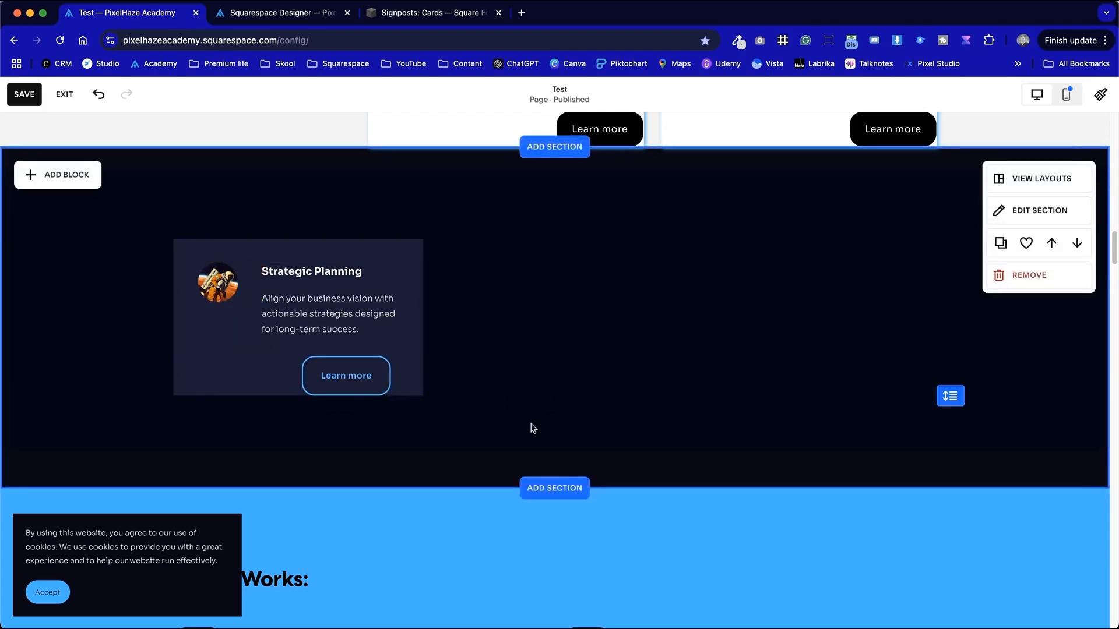
- Set the button's width option to Fit in its design settings
{"action": "left_click", "coordinate": [346, 375]}
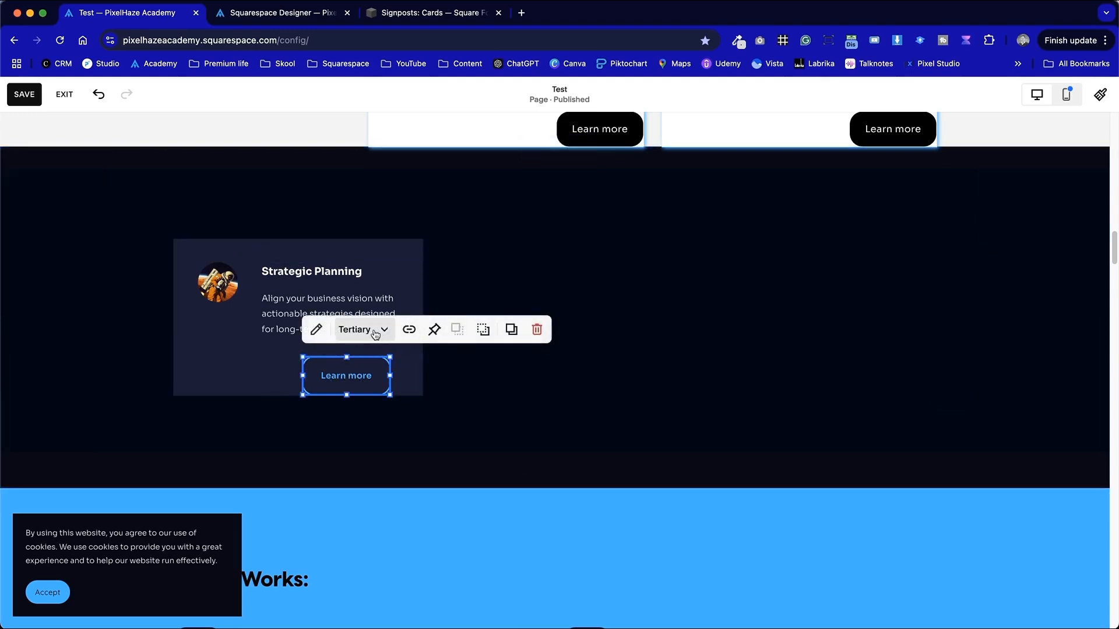
{"action": "left_click", "coordinate": [316, 330]}
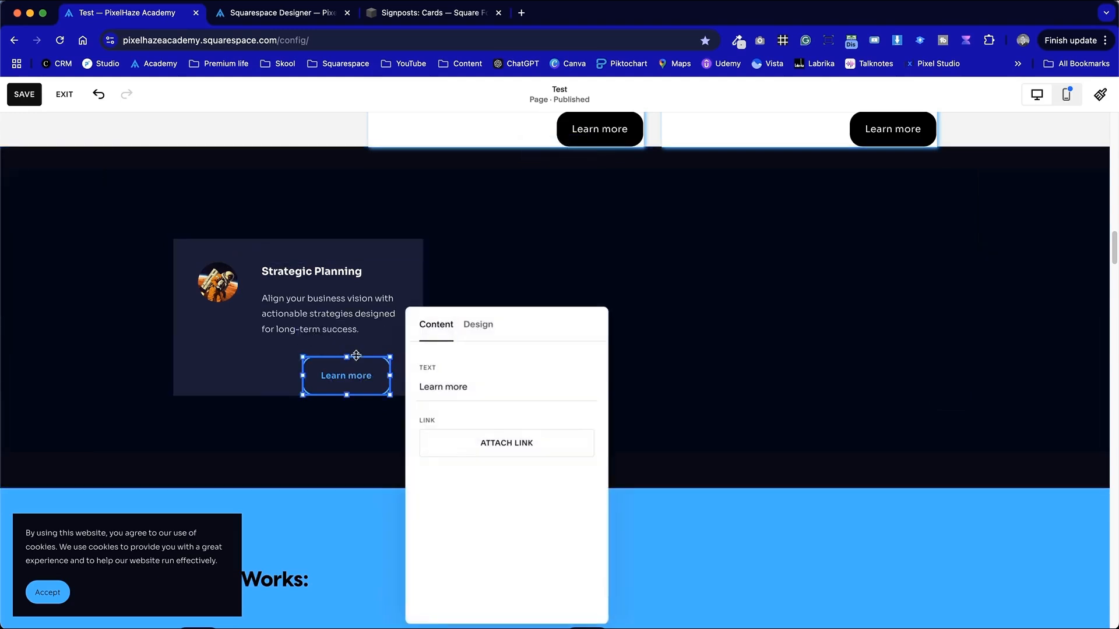
{"action": "left_click", "coordinate": [480, 328]}
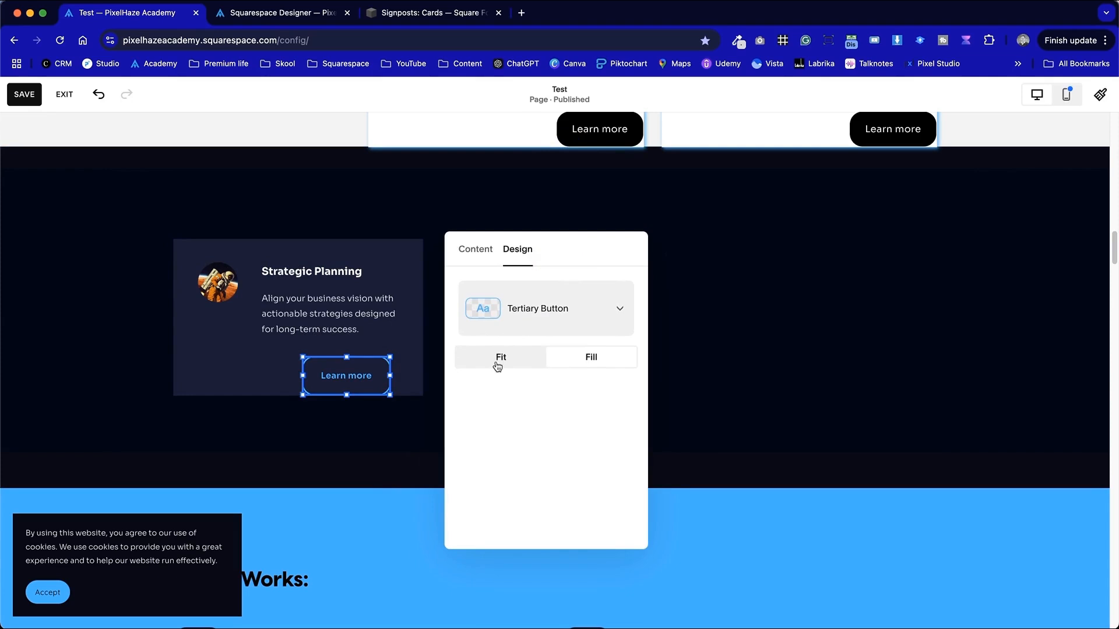
{"action": "left_click", "coordinate": [497, 362]}
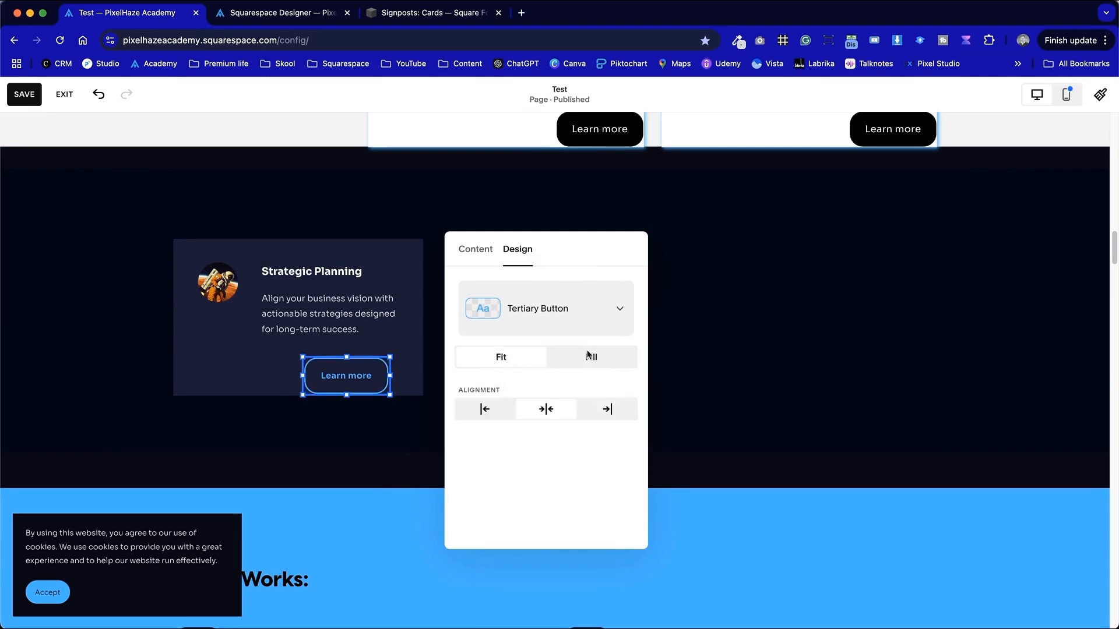
{"action": "left_click", "coordinate": [588, 356]}
{"action": "left_click", "coordinate": [505, 361]}
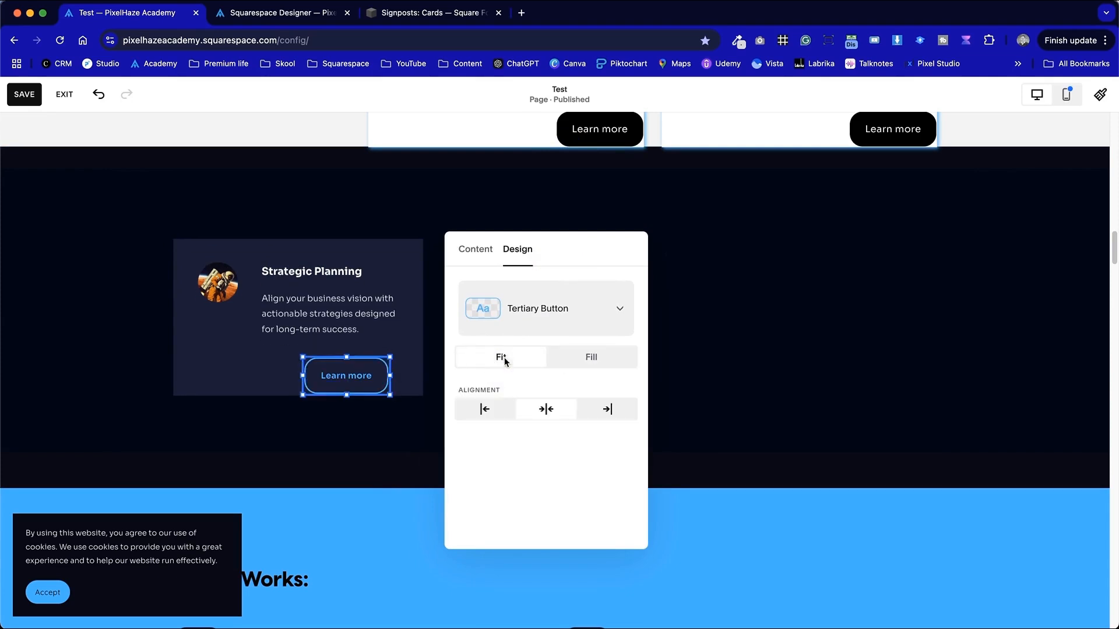
{"action": "left_click", "coordinate": [391, 437]}
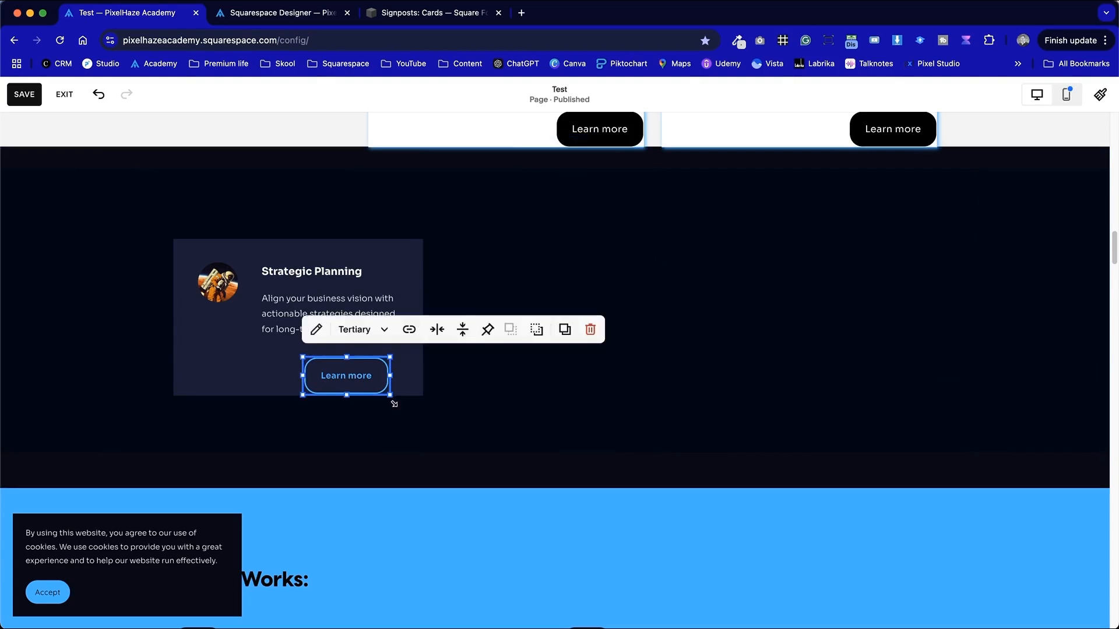
{"action": "mouse_move", "coordinate": [390, 398]}
{"action": "left_mouse_down"}
{"action": "mouse_move", "coordinate": [367, 379]}
{"action": "mouse_move", "coordinate": [392, 399]}
{"action": "left_mouse_up"}
{"action": "left_click", "coordinate": [506, 408]}
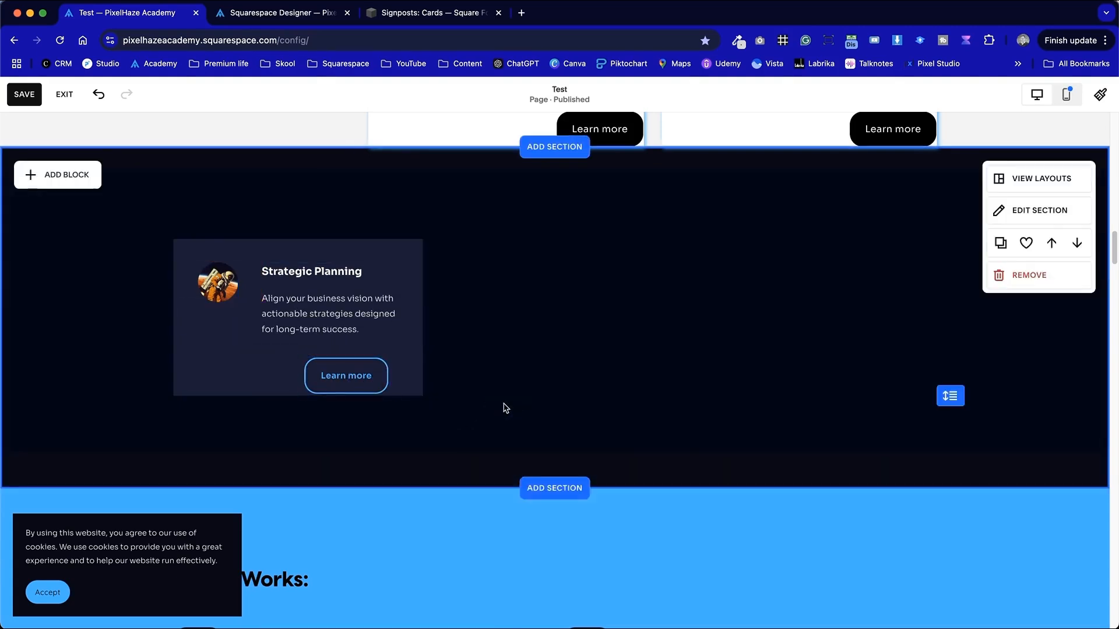
- Try the Secondary style on the button and widen it across the card
{"action": "left_click", "coordinate": [382, 388]}
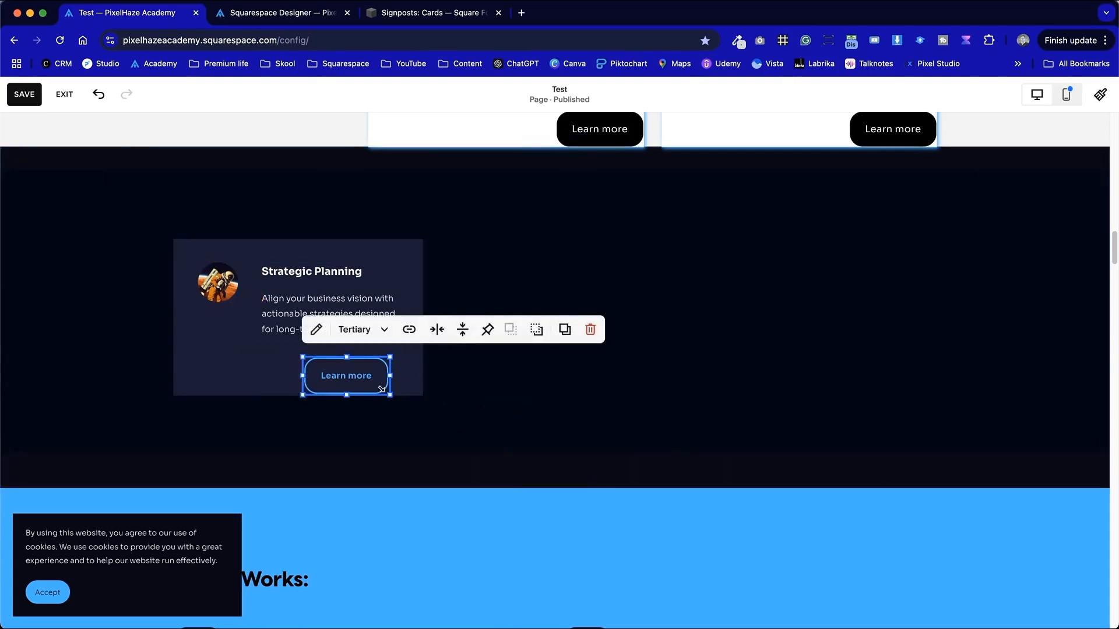
{"action": "left_click", "coordinate": [384, 329]}
{"action": "left_click", "coordinate": [375, 400]}
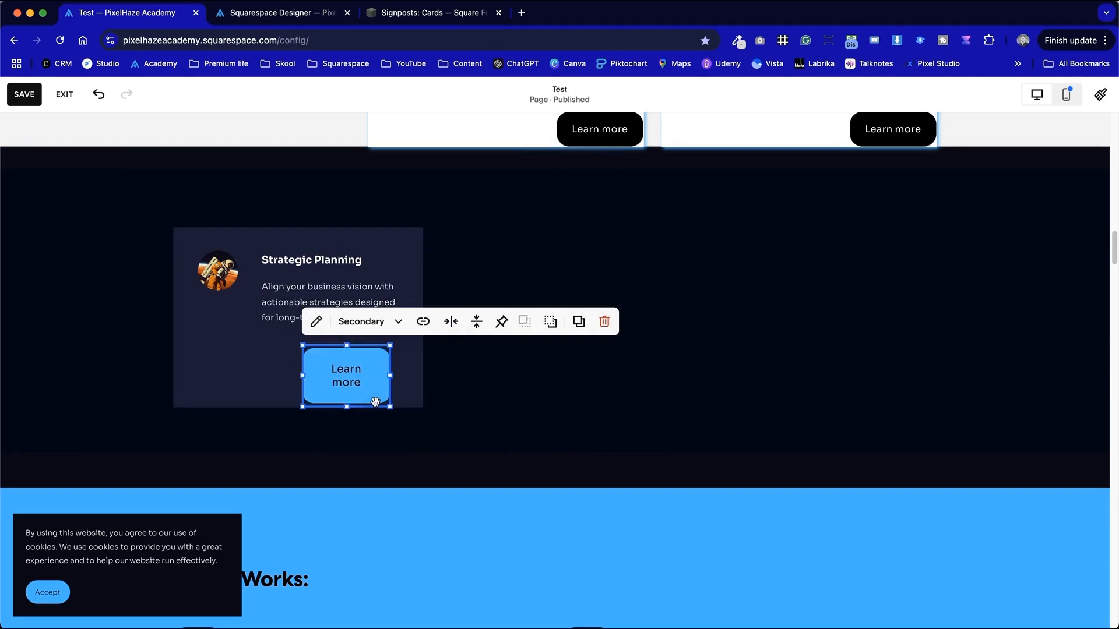
{"action": "left_click", "coordinate": [511, 390]}
{"action": "left_click", "coordinate": [320, 374]}
{"action": "left_click_drag", "start_coordinate": [304, 375], "coordinate": [238, 375]}
{"action": "left_click", "coordinate": [503, 387]}
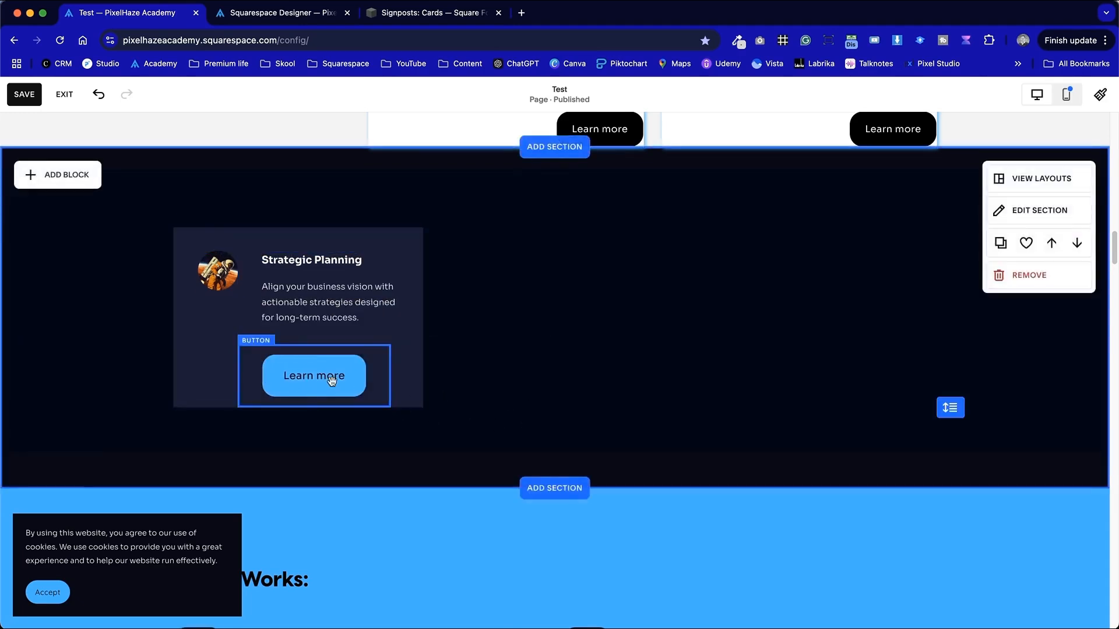
{"action": "left_click", "coordinate": [310, 383]}
{"action": "left_click_drag", "start_coordinate": [239, 376], "coordinate": [271, 376]}
{"action": "left_click", "coordinate": [564, 391]}
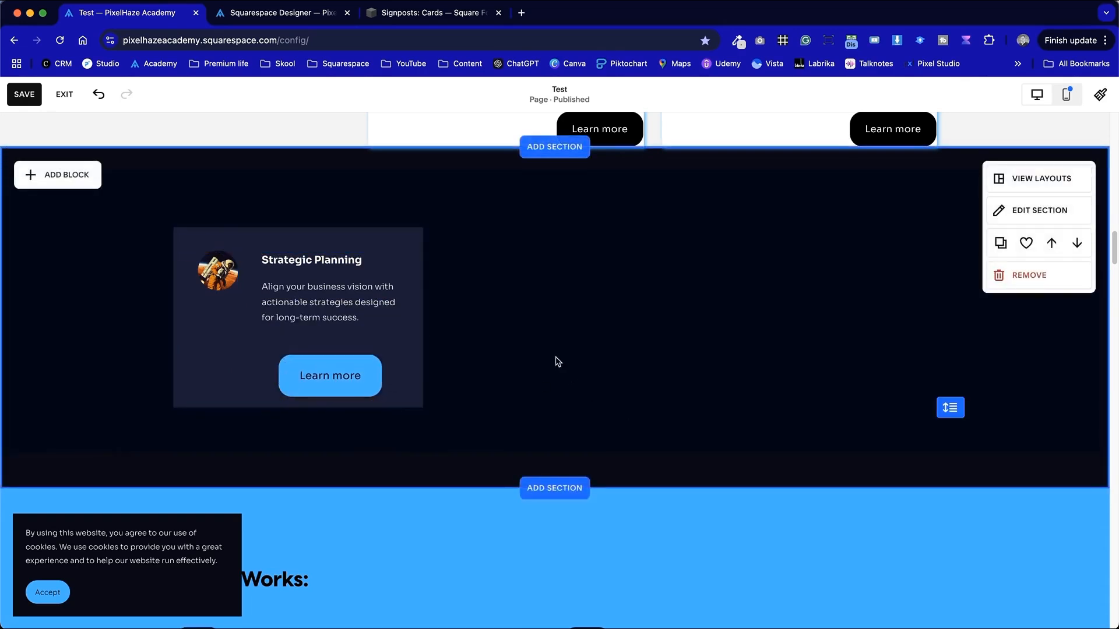
- Switch the button back to the Tertiary style
{"action": "scroll", "coordinate": [562, 358], "scroll_direction": "up", "scroll_amount": 1}
{"action": "left_click", "coordinate": [373, 391]}
{"action": "left_click", "coordinate": [366, 334]}
{"action": "left_click", "coordinate": [380, 438]}
{"action": "left_click", "coordinate": [493, 434]}
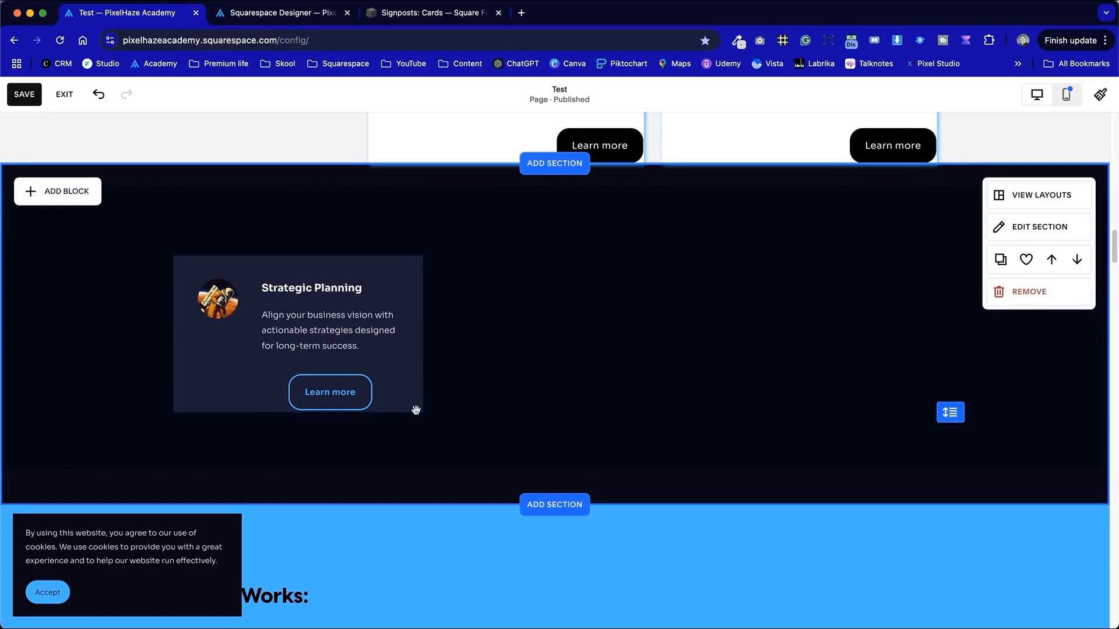
- Set the button's width to Fill and resize it to sit at the card's lower right
{"action": "left_click", "coordinate": [344, 401]}
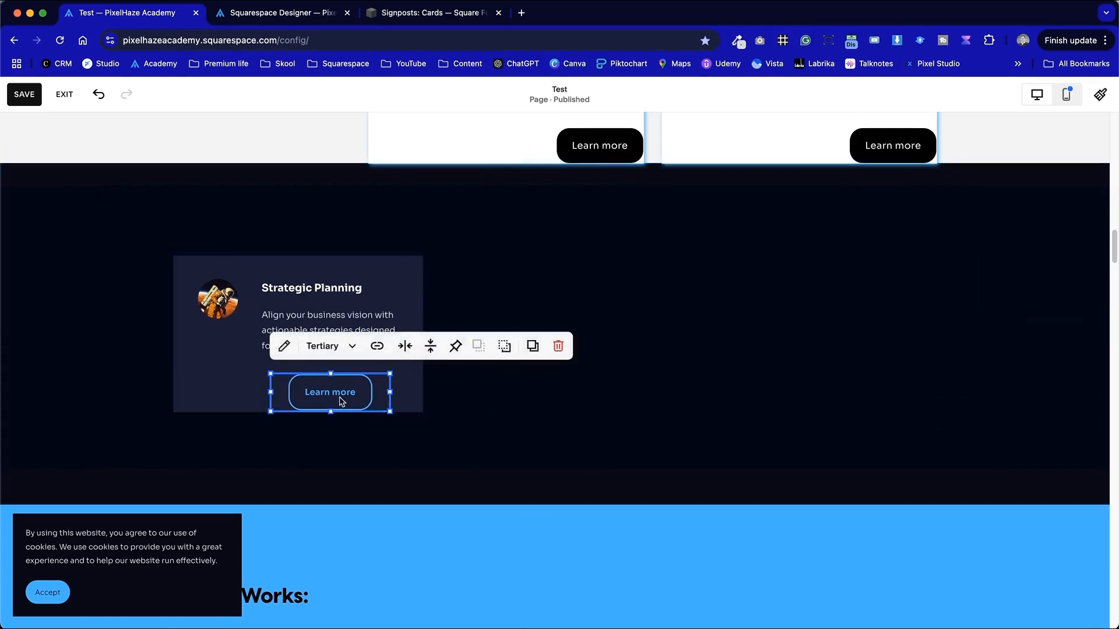
{"action": "left_click", "coordinate": [347, 348]}
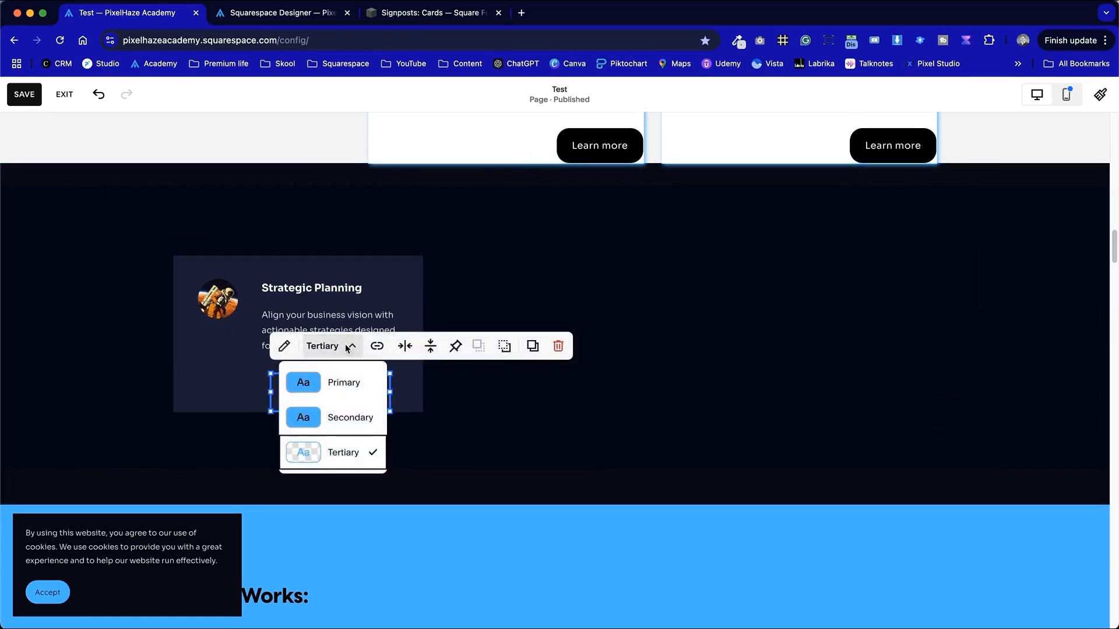
{"action": "left_click", "coordinate": [286, 344]}
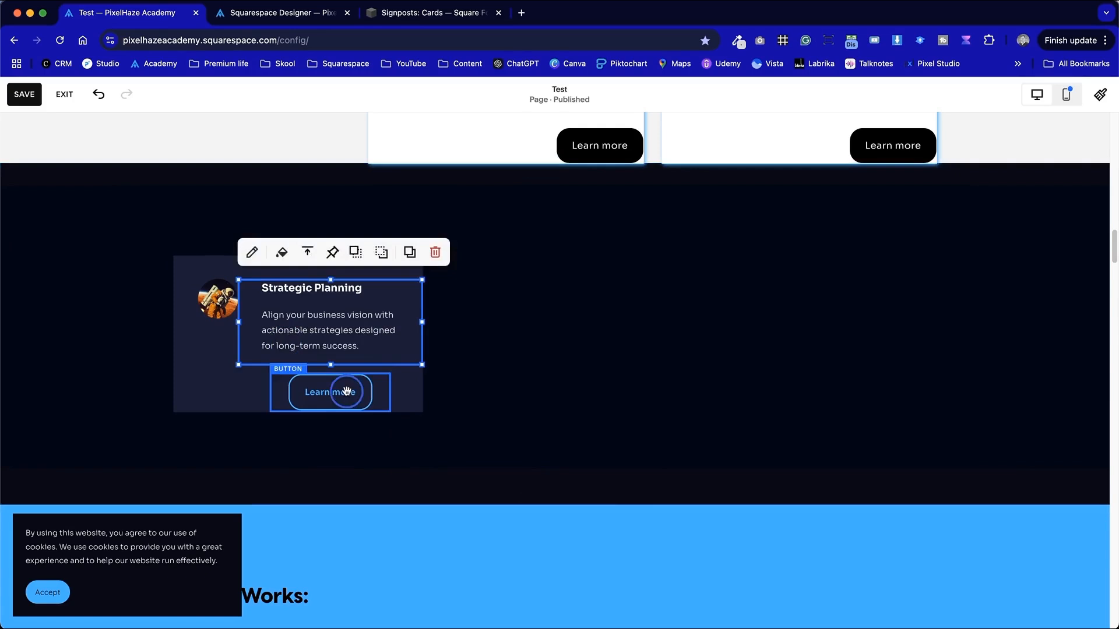
{"action": "double_click", "coordinate": [348, 392]}
{"action": "left_click", "coordinate": [478, 322]}
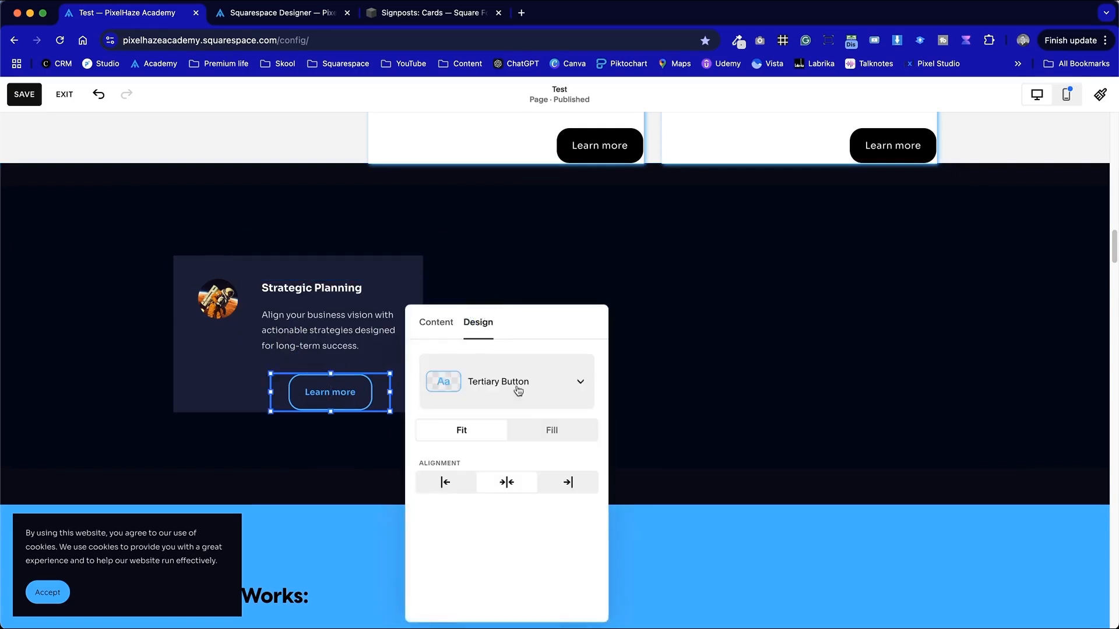
{"action": "left_click", "coordinate": [555, 430]}
{"action": "left_click", "coordinate": [662, 385]}
{"action": "left_click", "coordinate": [412, 387]}
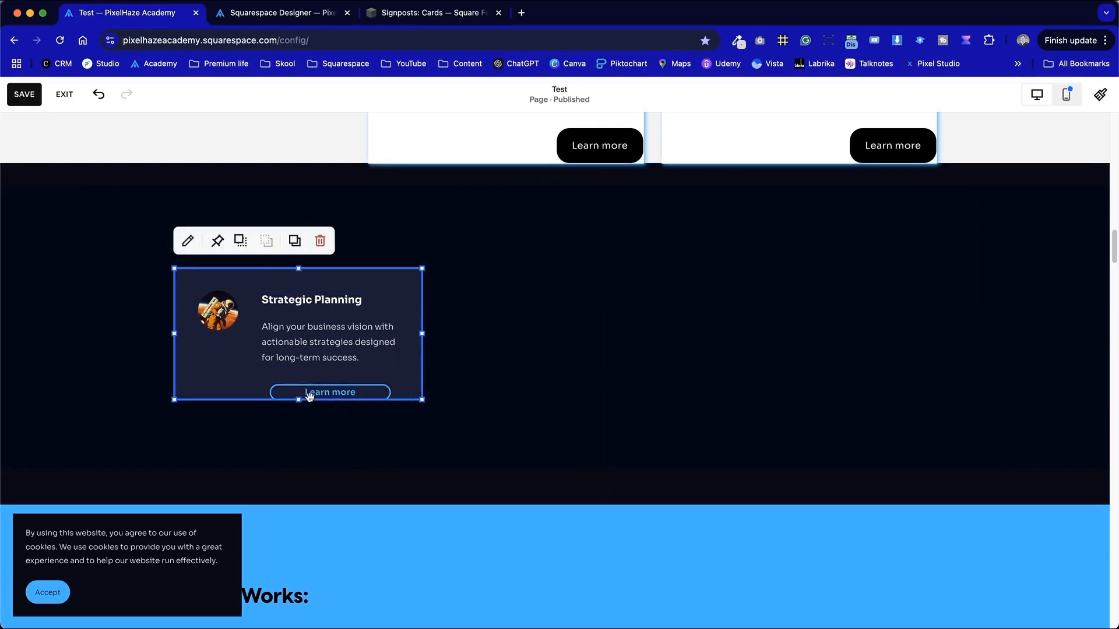
{"action": "left_click_drag", "start_coordinate": [301, 397], "coordinate": [307, 419]}
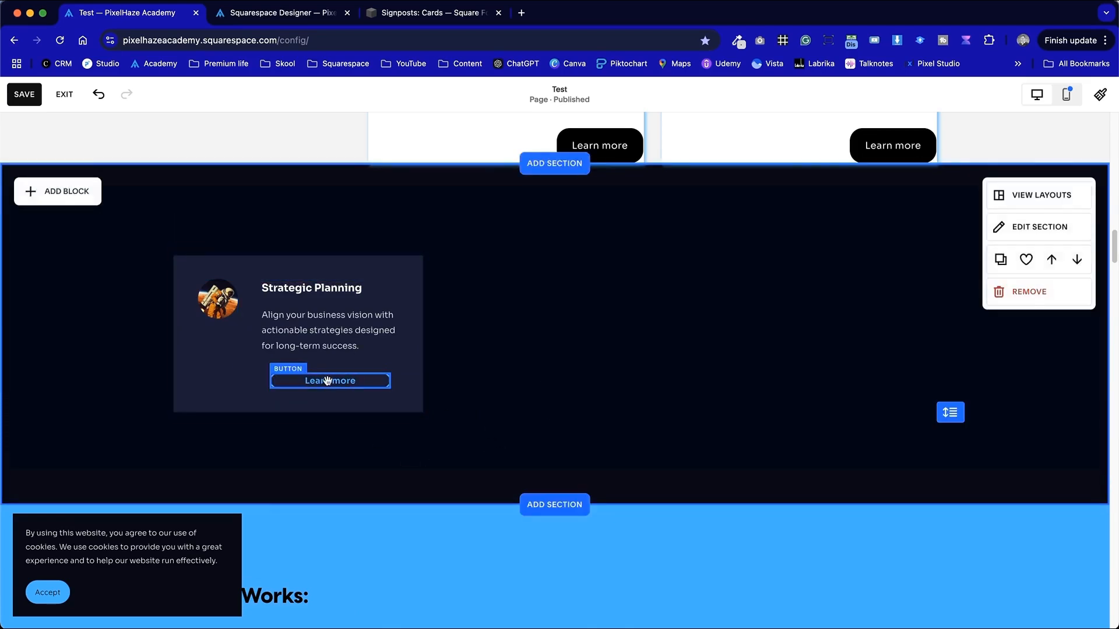
{"action": "left_click", "coordinate": [292, 387]}
{"action": "left_click_drag", "start_coordinate": [273, 378], "coordinate": [302, 379]}
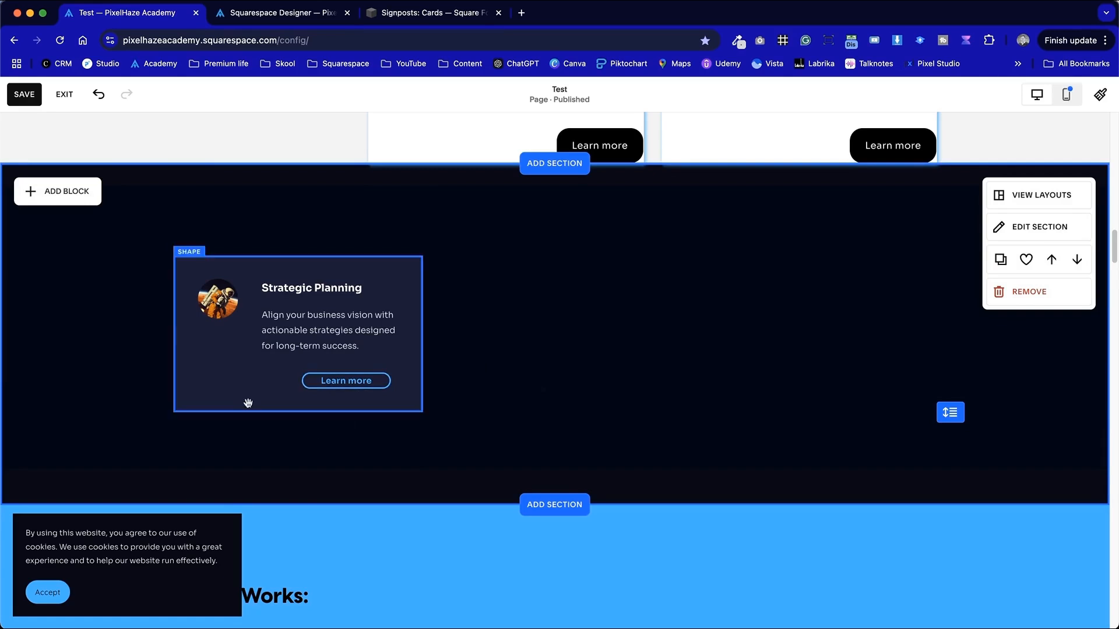
- Enable a drop shadow on the card shape and set the shadow color to black
{"action": "left_click", "coordinate": [229, 382]}
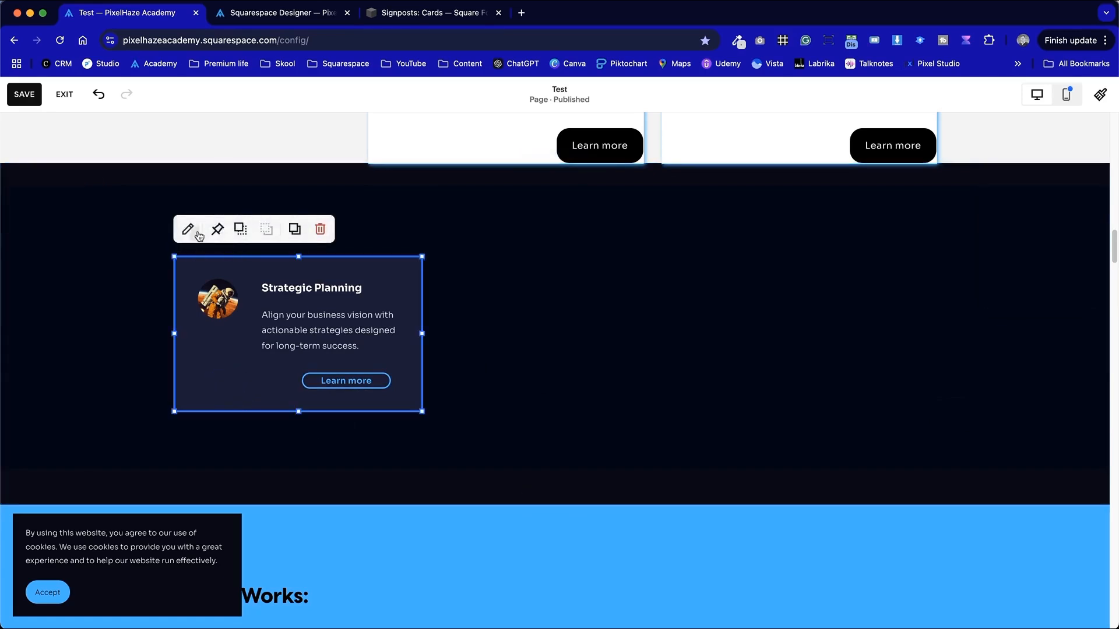
{"action": "left_click", "coordinate": [190, 229]}
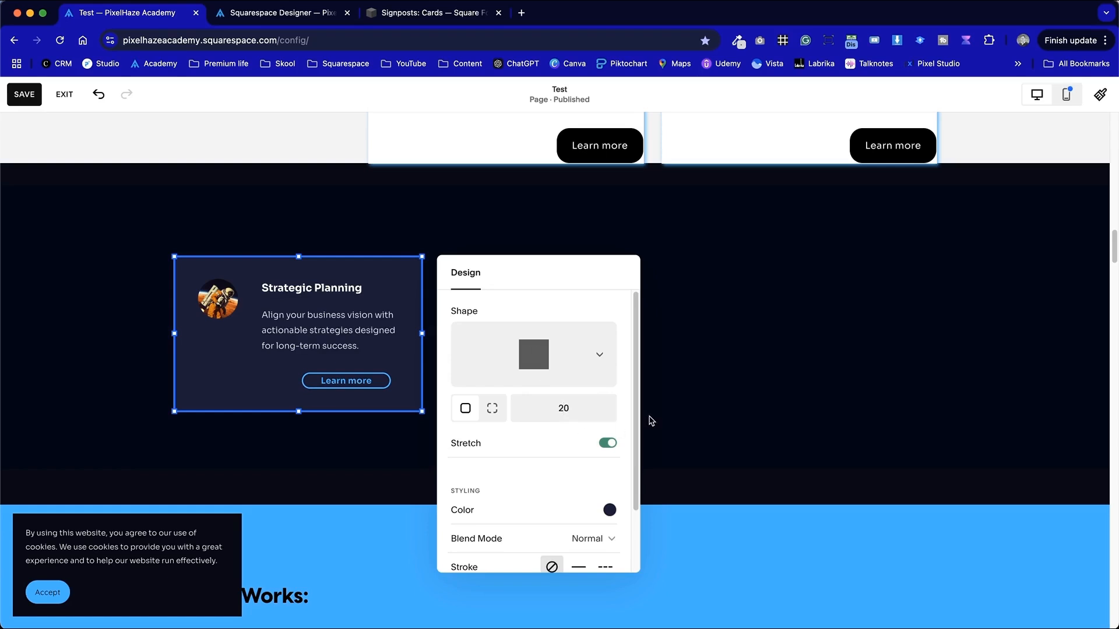
{"action": "left_click", "coordinate": [644, 421]}
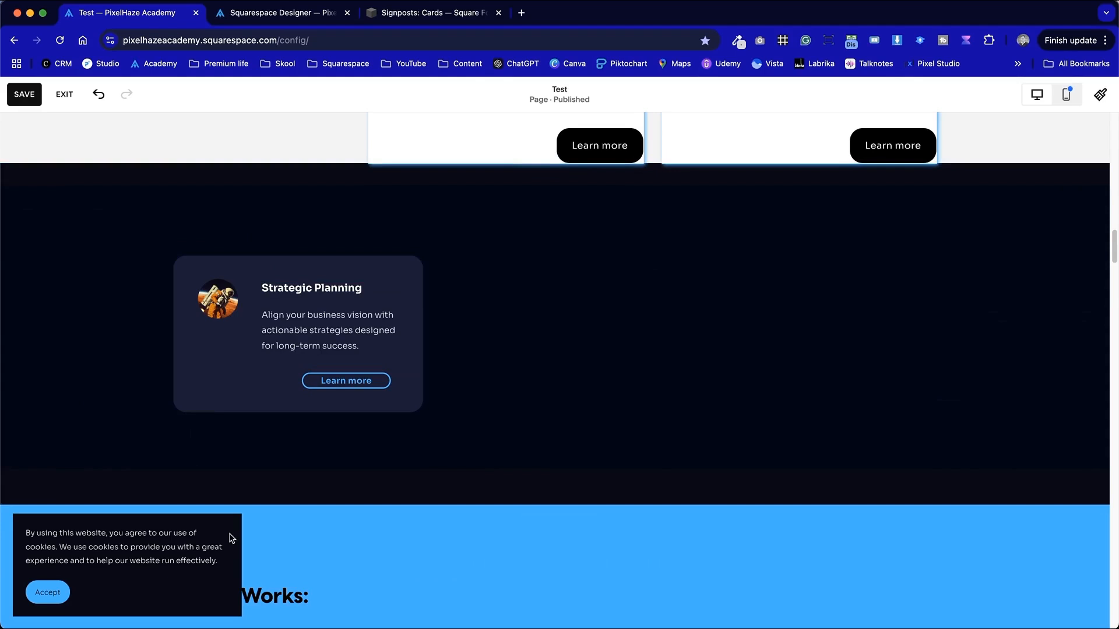
{"action": "left_click", "coordinate": [180, 362]}
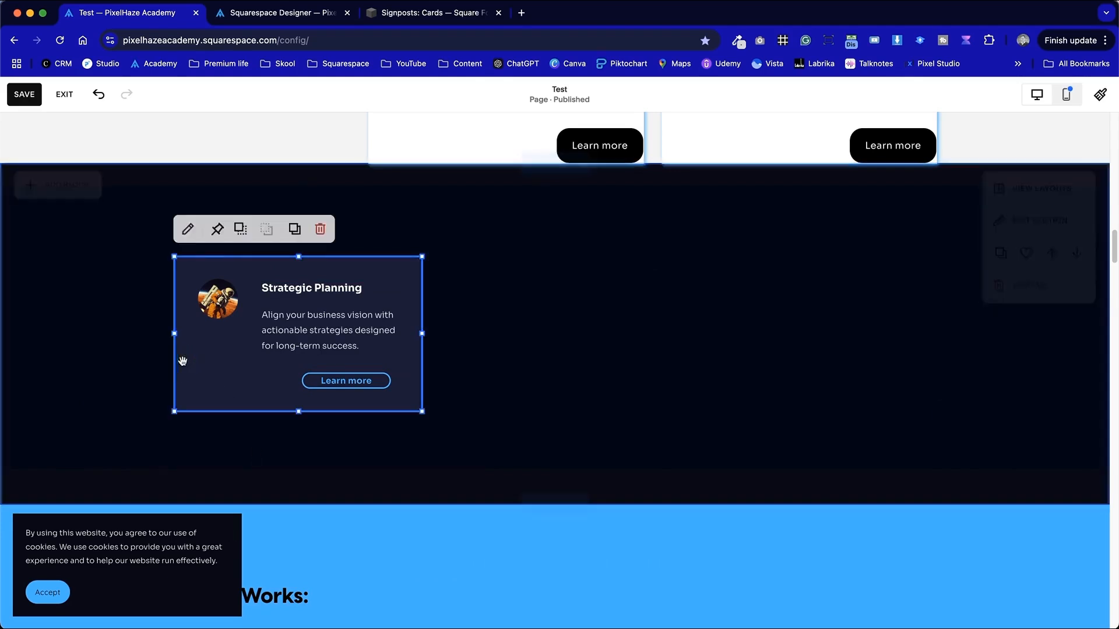
{"action": "left_click", "coordinate": [188, 228]}
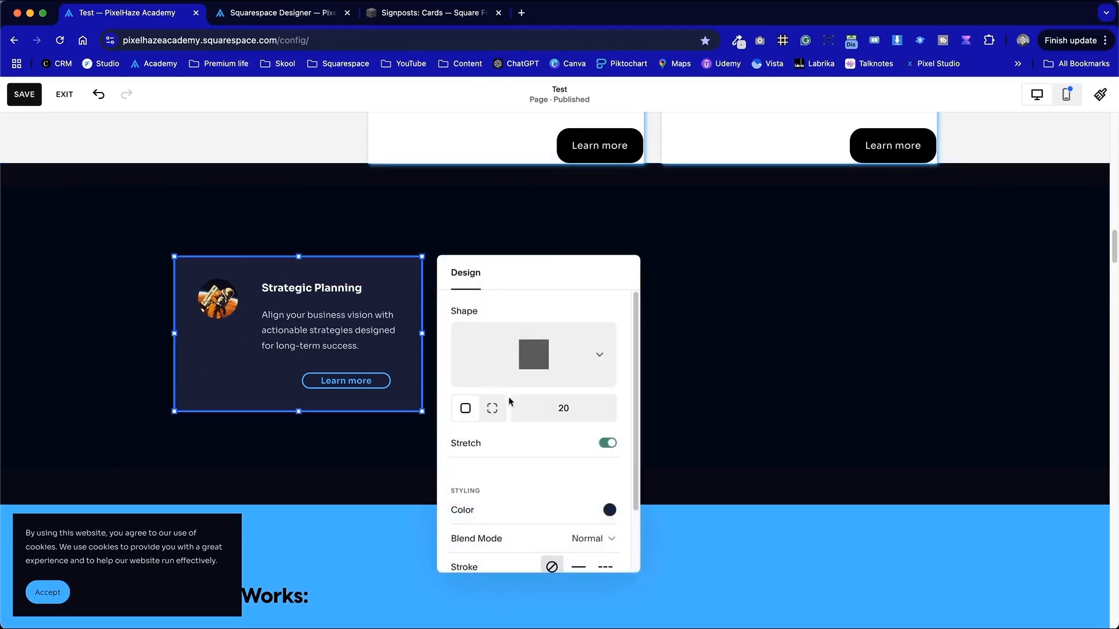
{"action": "scroll", "coordinate": [509, 401], "scroll_direction": "down", "scroll_amount": 3}
{"action": "left_click", "coordinate": [609, 518]}
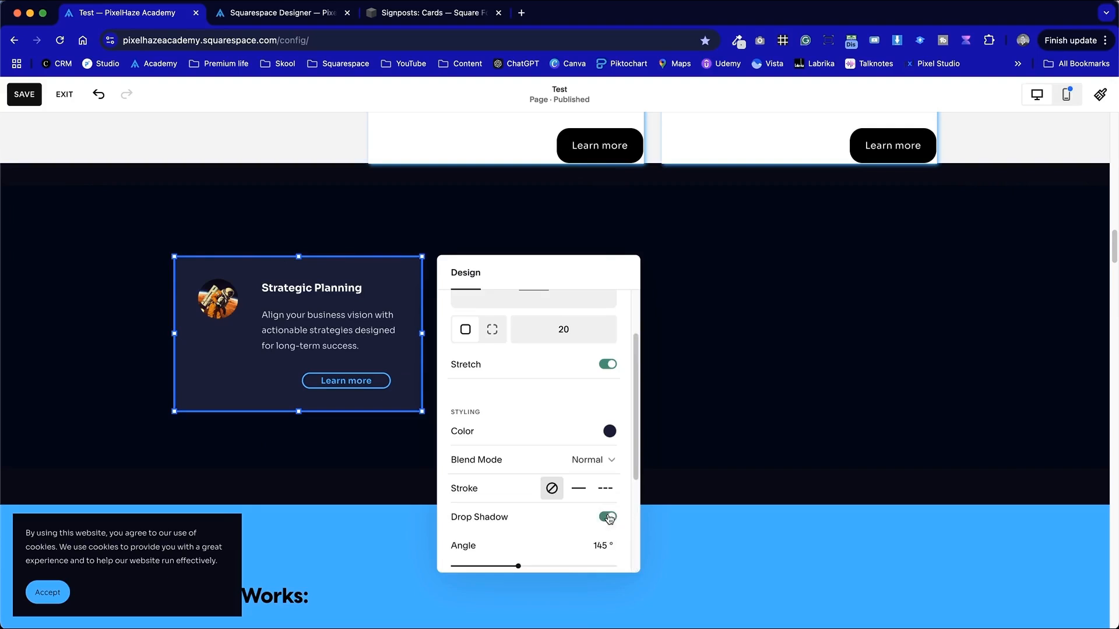
{"action": "scroll", "coordinate": [535, 539], "scroll_direction": "down", "scroll_amount": 5}
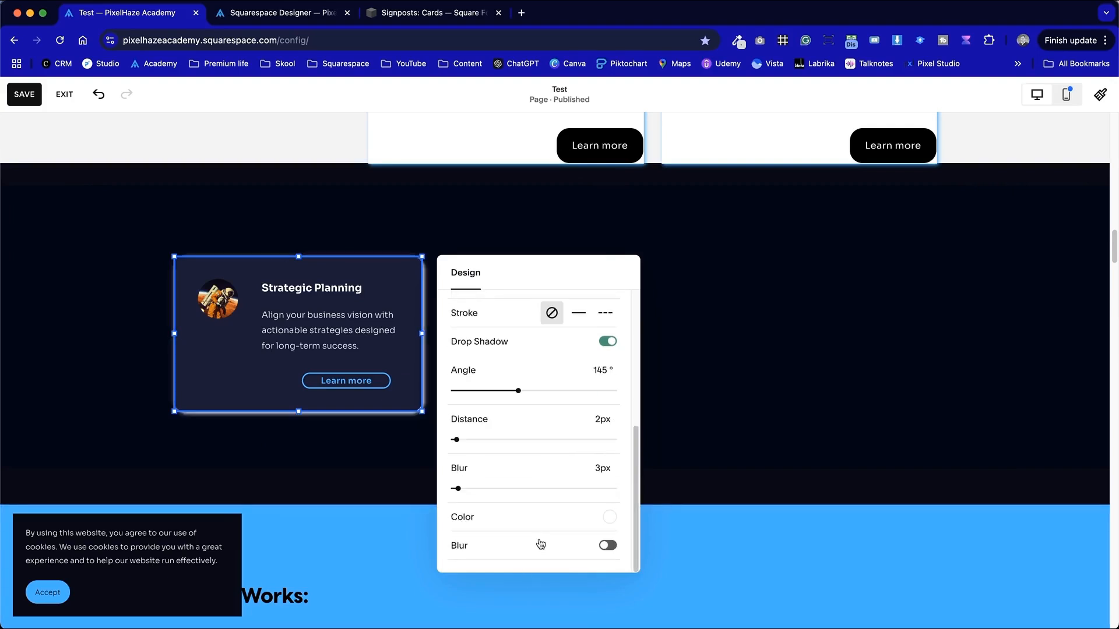
{"action": "left_click", "coordinate": [609, 517]}
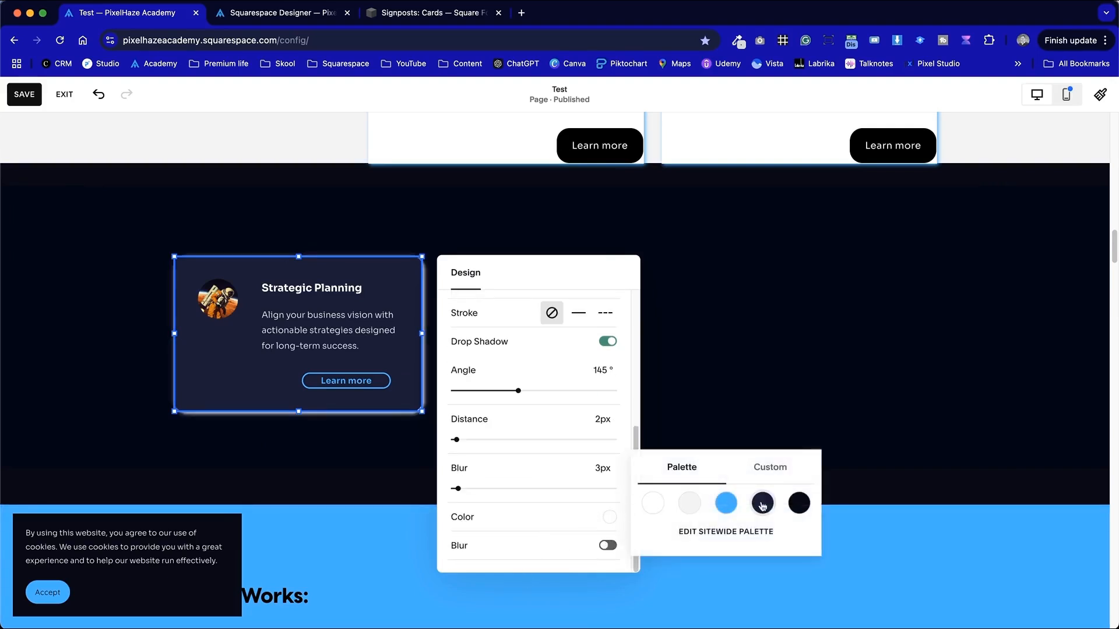
{"action": "left_click", "coordinate": [797, 511]}
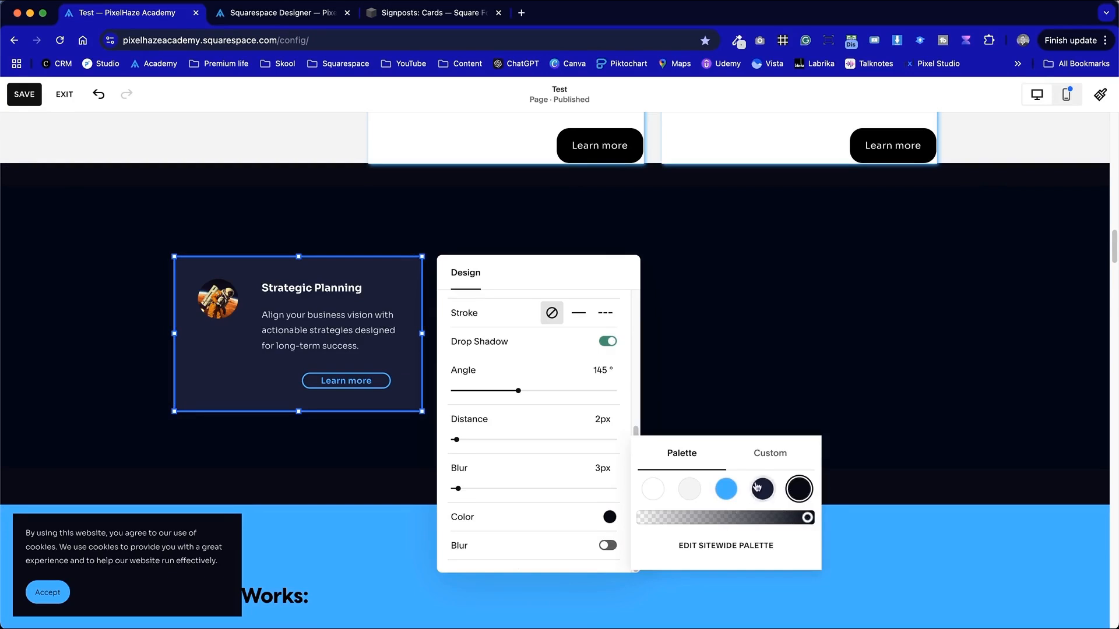
{"action": "left_click", "coordinate": [760, 463]}
{"action": "left_click", "coordinate": [639, 542]}
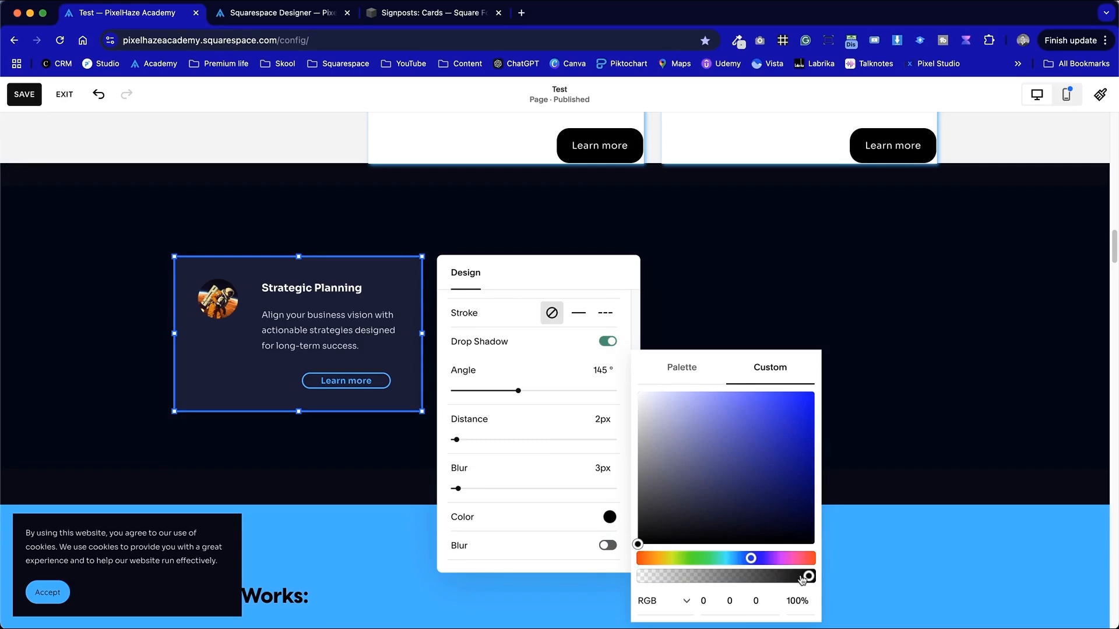
{"action": "left_click", "coordinate": [991, 577]}
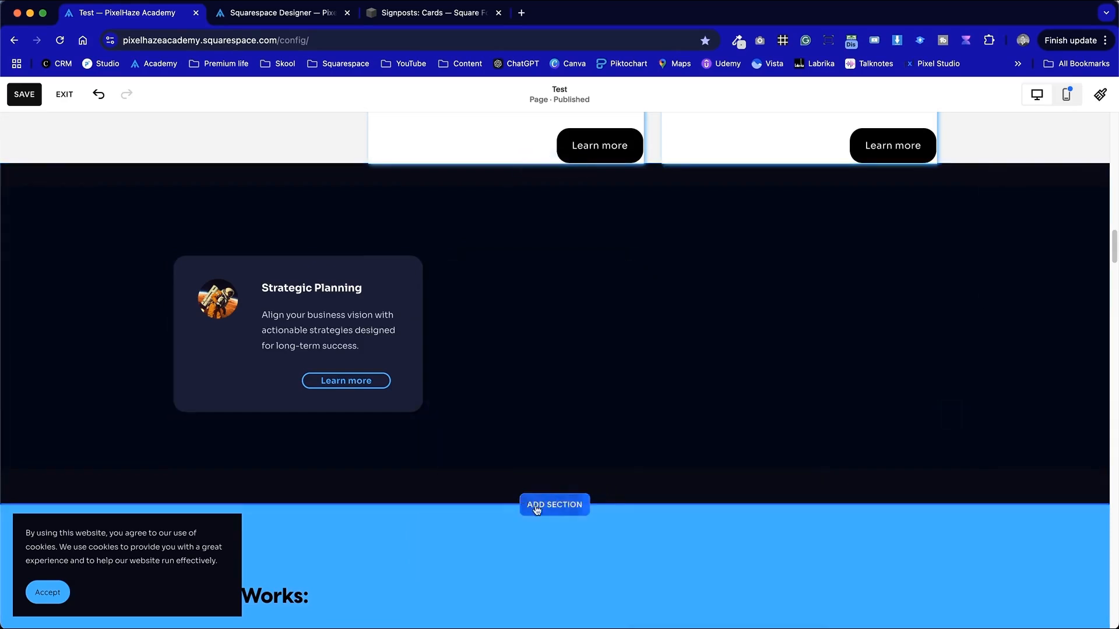
- Set the section's color theme to Dark 1
{"action": "left_click", "coordinate": [180, 401]}
{"action": "left_click", "coordinate": [537, 434]}
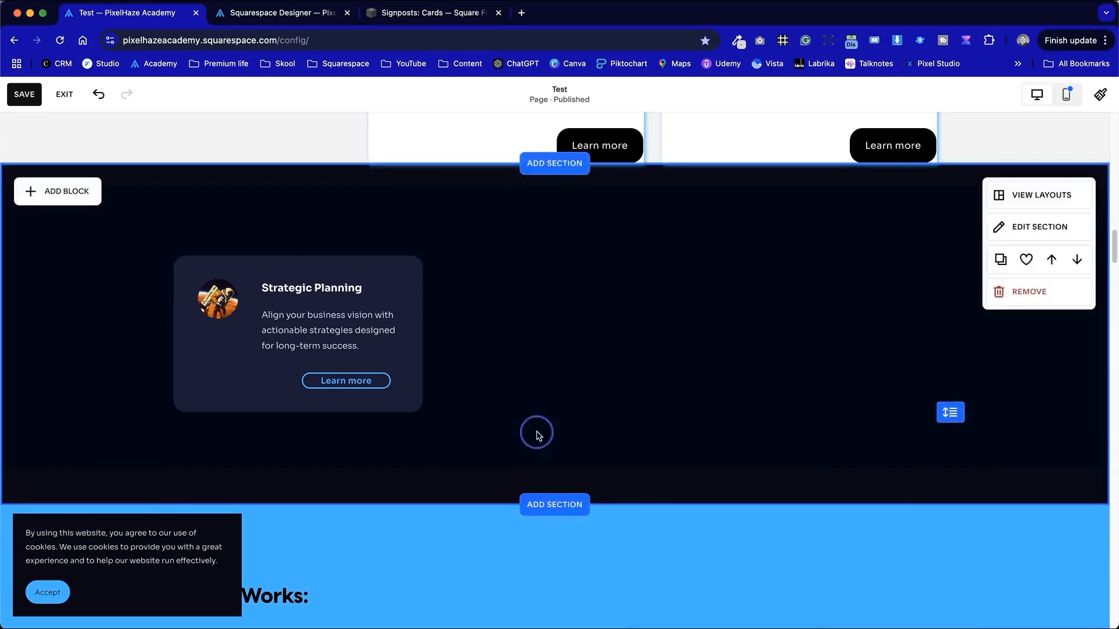
{"action": "left_click", "coordinate": [1036, 227]}
{"action": "left_click", "coordinate": [1038, 206]}
{"action": "scroll", "coordinate": [1061, 335], "scroll_direction": "down", "scroll_amount": 3}
{"action": "left_click", "coordinate": [1064, 358]}
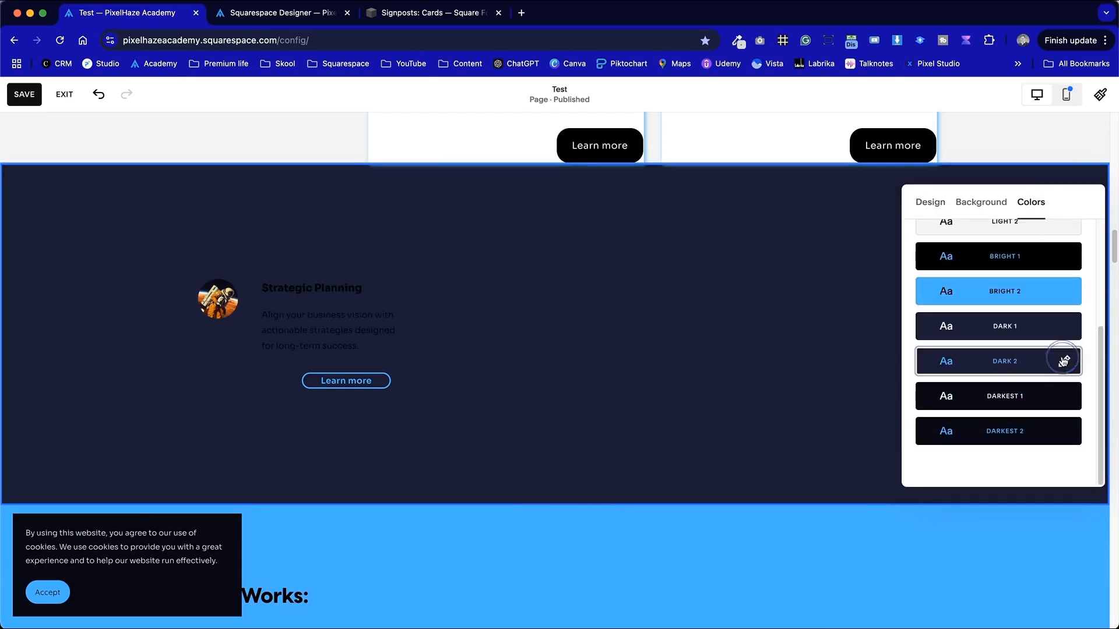
{"action": "left_click", "coordinate": [1063, 333]}
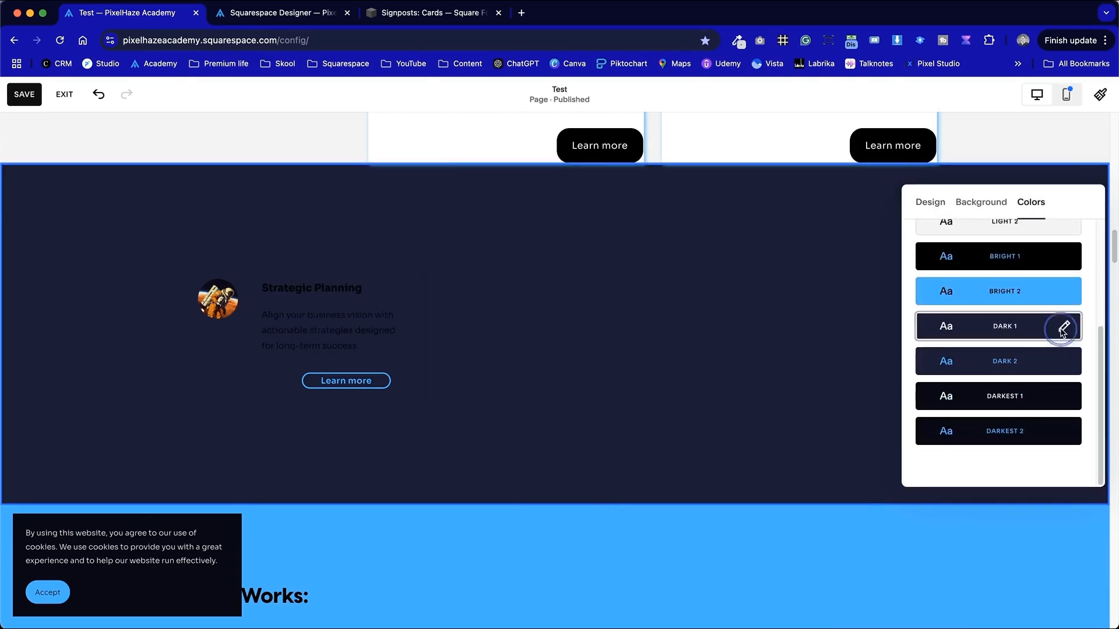
{"action": "left_click", "coordinate": [721, 392]}
- Select all of the card's heading and description text and color it white
{"action": "left_click", "coordinate": [200, 394]}
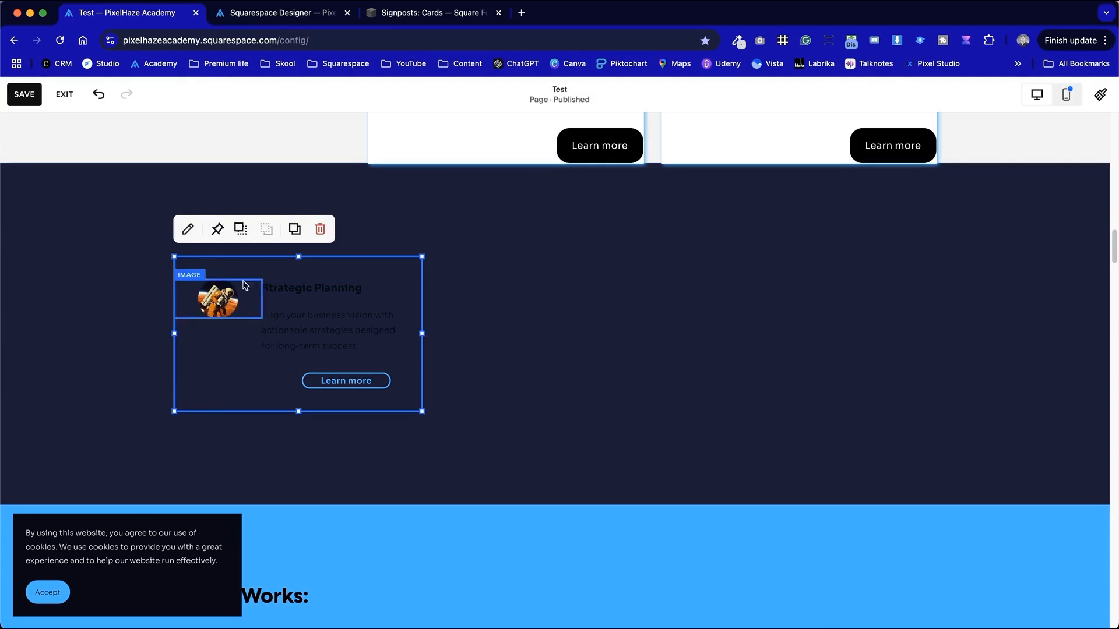
{"action": "double_click", "coordinate": [346, 310]}
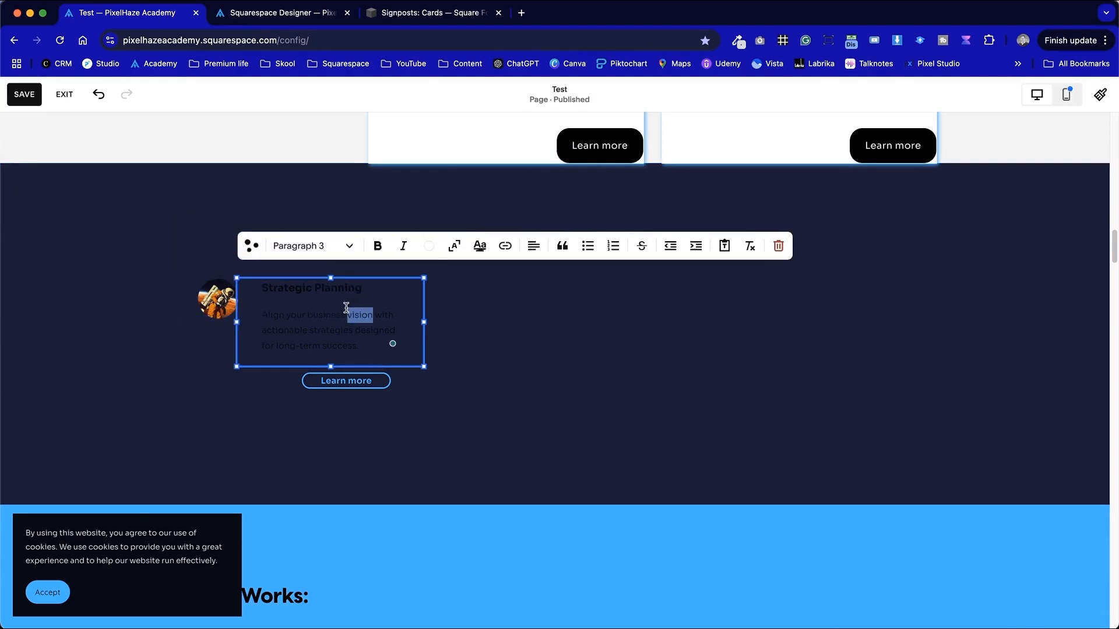
{"action": "key", "text": "super+a"}
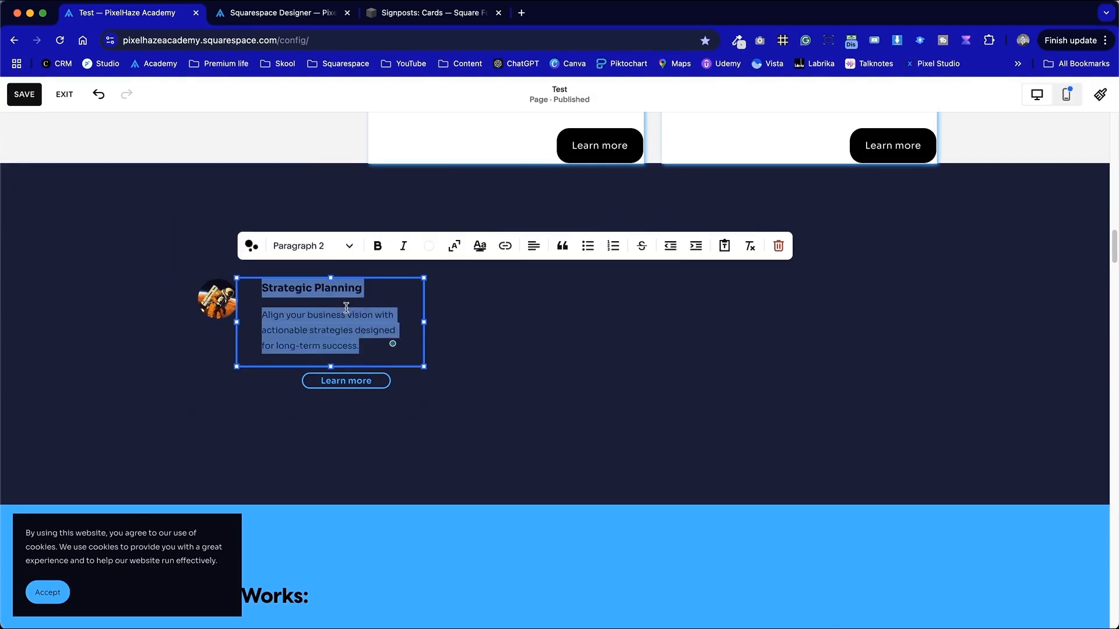
{"action": "left_click", "coordinate": [431, 247]}
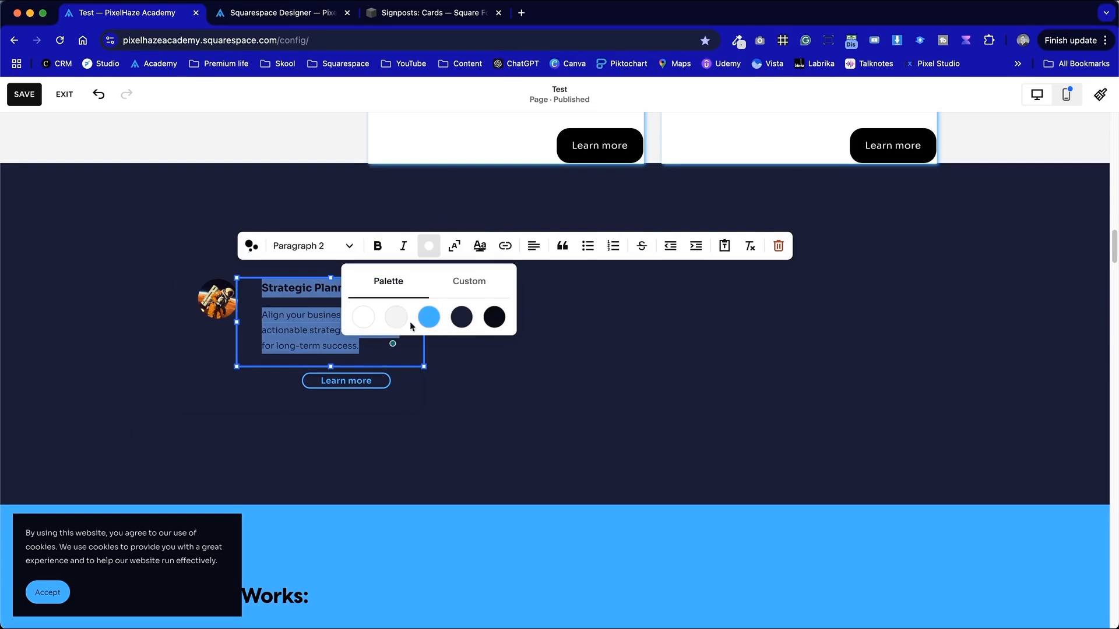
{"action": "left_click", "coordinate": [363, 317]}
{"action": "left_click", "coordinate": [592, 369]}
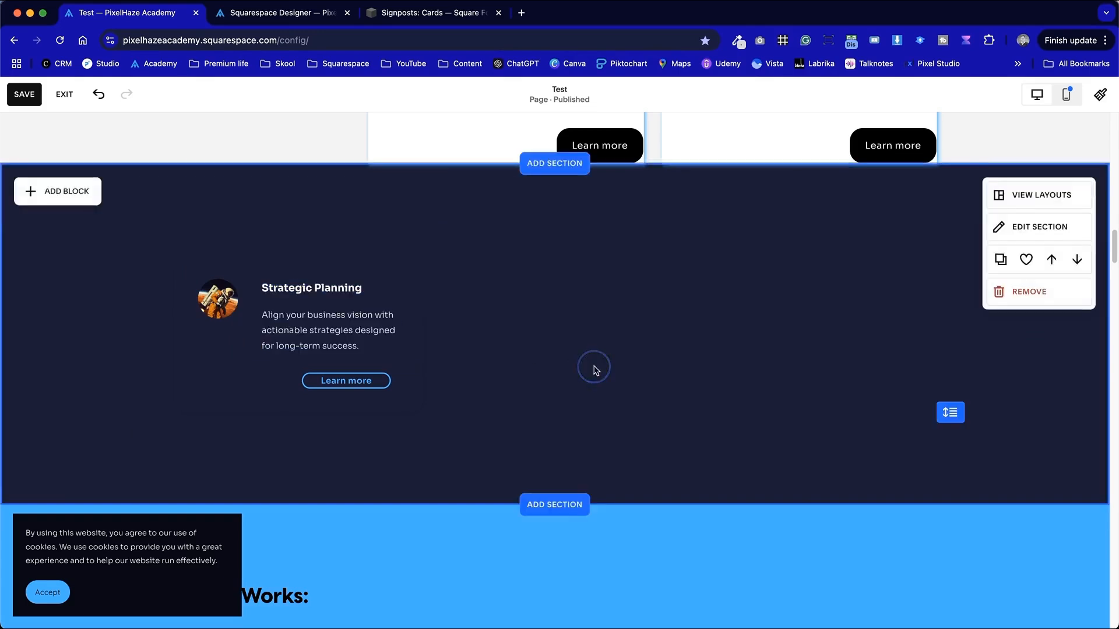
- Change the card shape's fill color to the bright blue palette color
{"action": "left_click", "coordinate": [417, 397]}
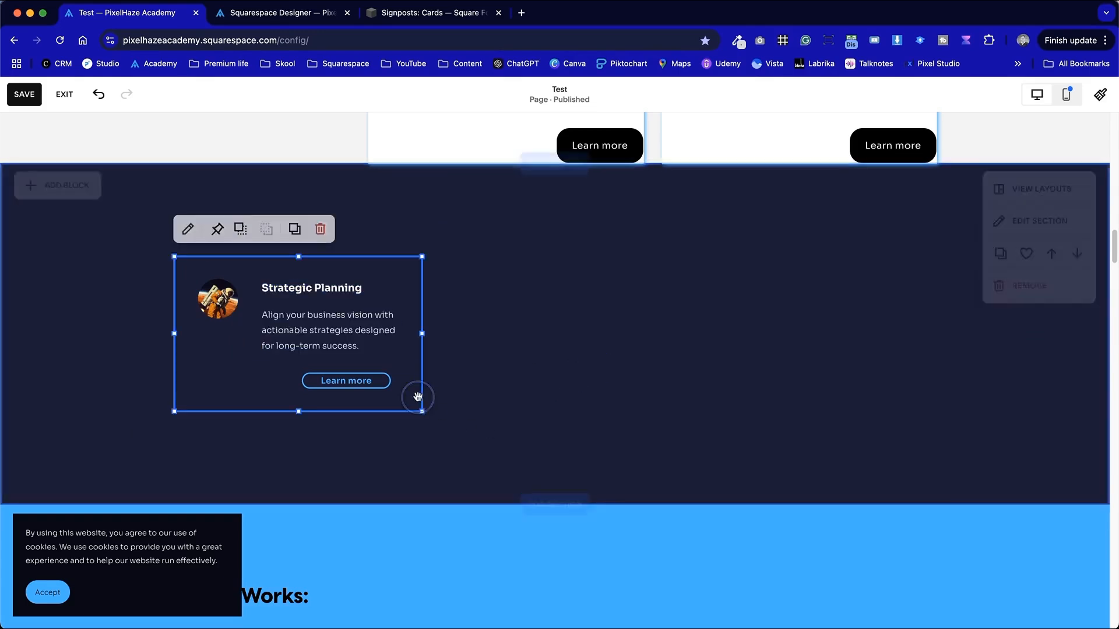
{"action": "left_click", "coordinate": [188, 228]}
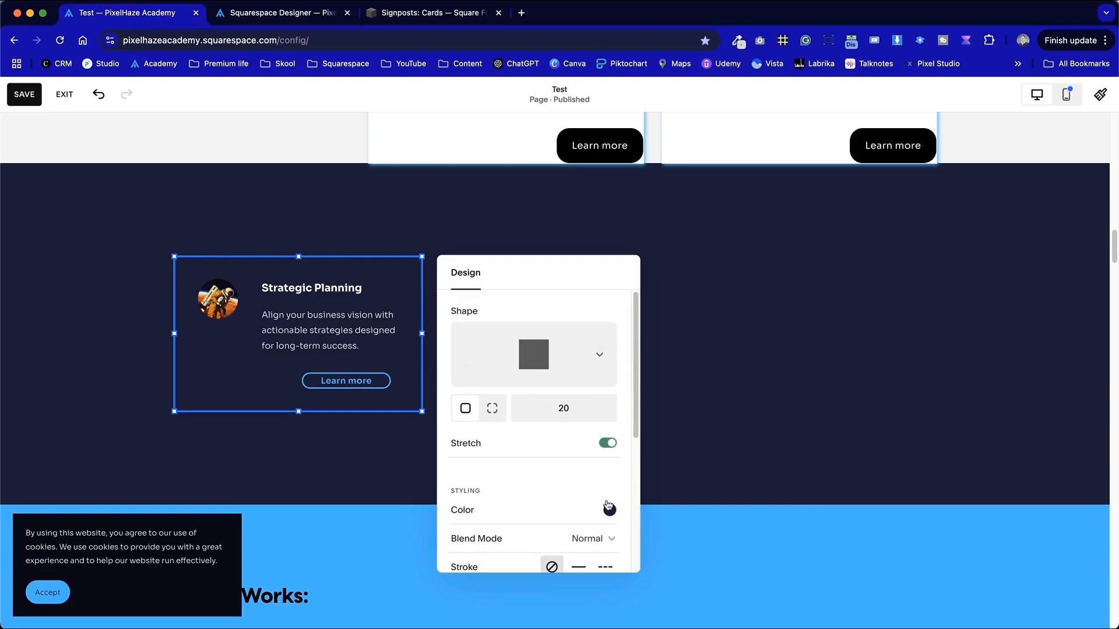
{"action": "left_click", "coordinate": [609, 509]}
{"action": "left_click", "coordinate": [727, 483]}
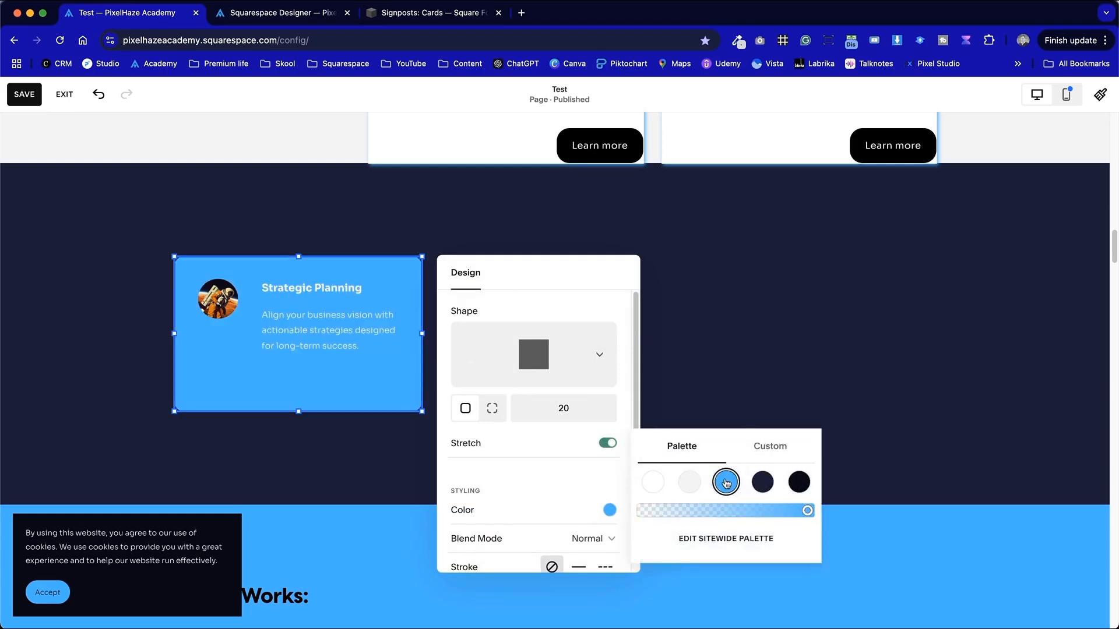
{"action": "left_click", "coordinate": [736, 397]}
- Recolor the card's text to the dark navy palette color
{"action": "left_click", "coordinate": [320, 393]}
{"action": "left_click", "coordinate": [347, 318]}
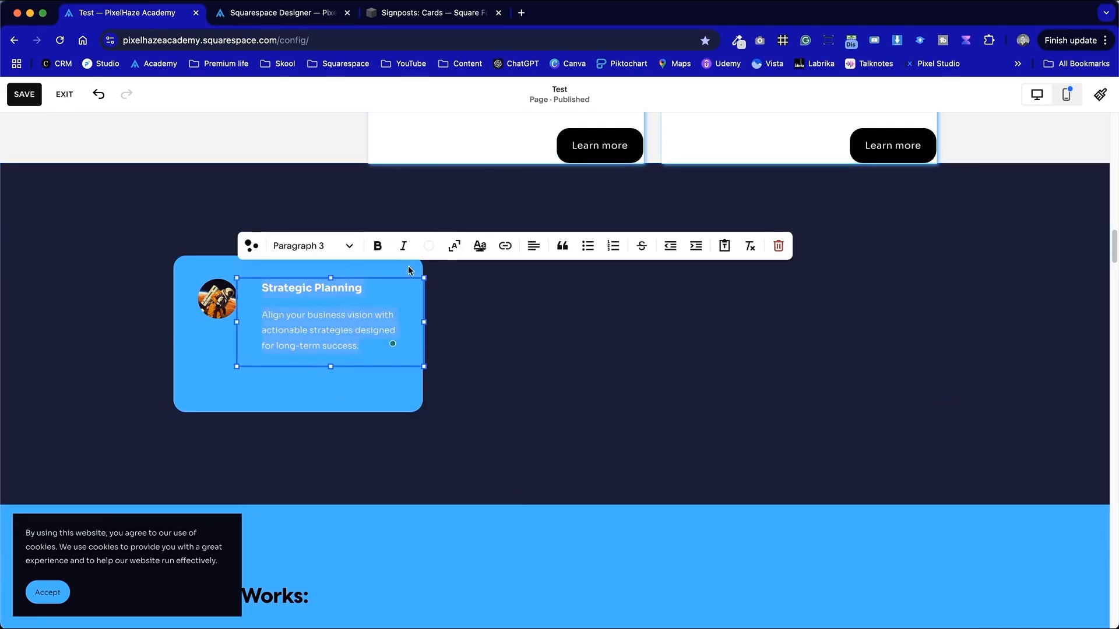
{"action": "left_click", "coordinate": [429, 246]}
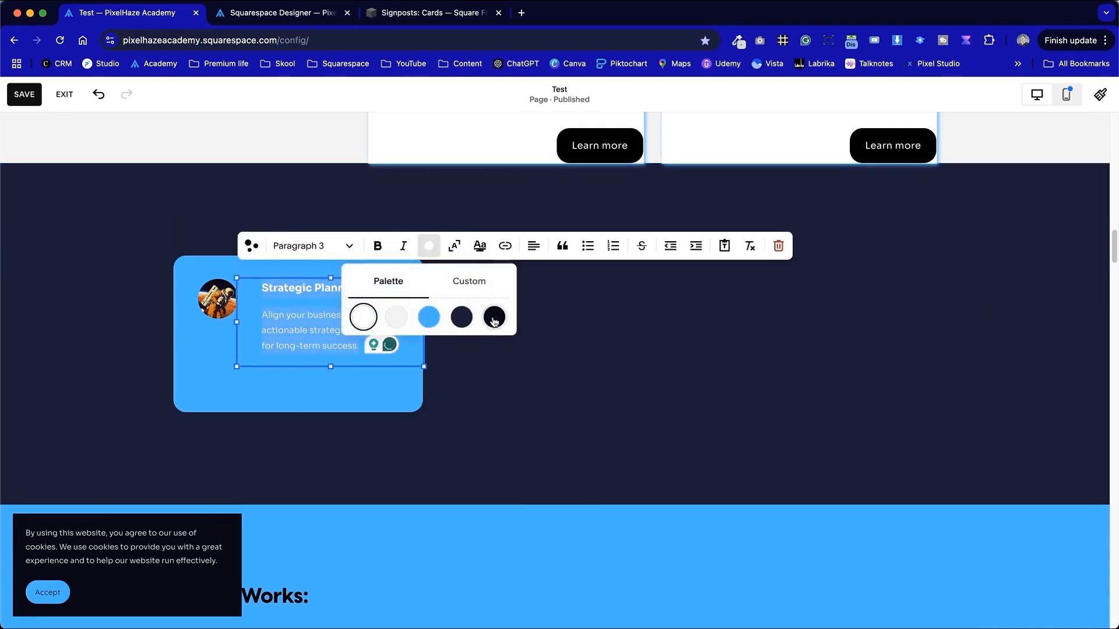
{"action": "left_click", "coordinate": [462, 316]}
{"action": "left_click", "coordinate": [679, 368]}
- Set the Strategic Planning heading's text color to black
{"action": "left_click", "coordinate": [412, 320]}
{"action": "left_click", "coordinate": [320, 320]}
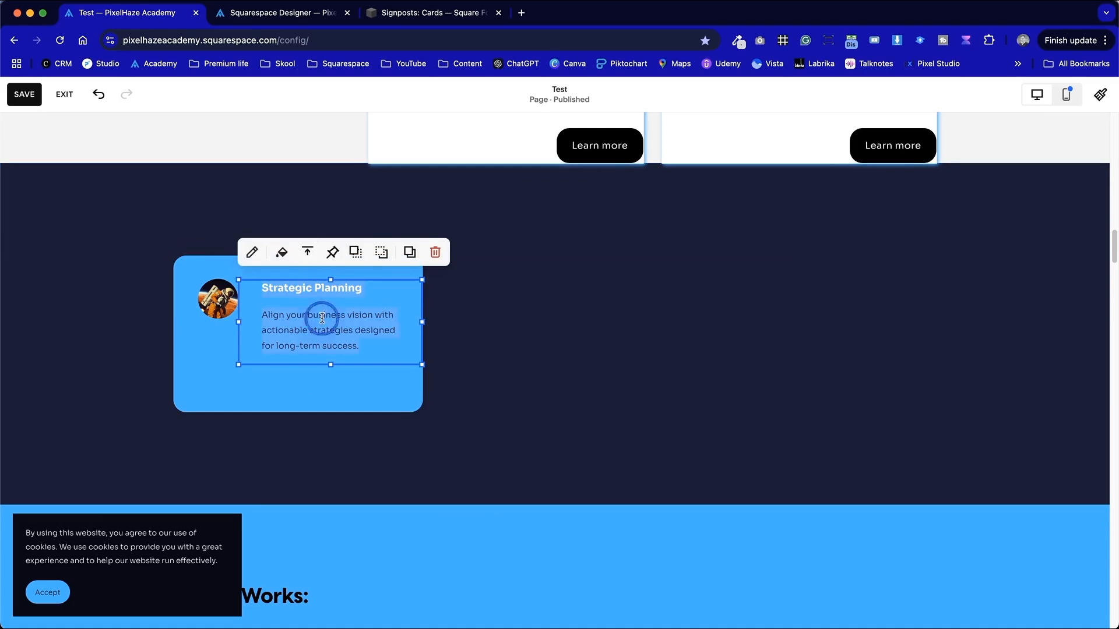
{"action": "triple_click", "coordinate": [308, 281]}
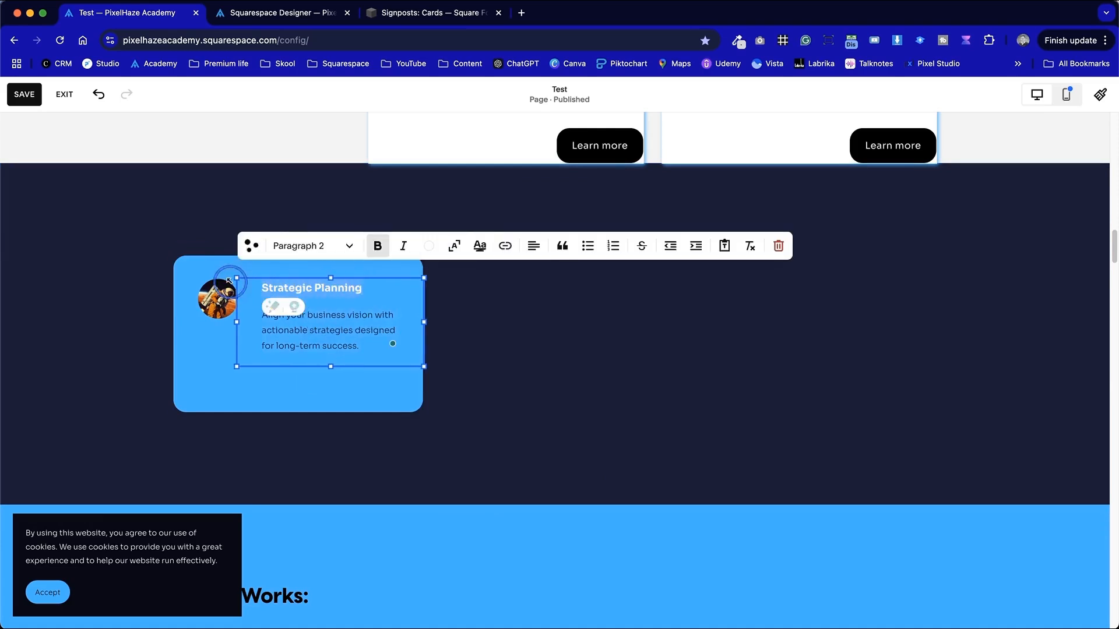
{"action": "left_click", "coordinate": [428, 245]}
{"action": "left_click", "coordinate": [494, 316]}
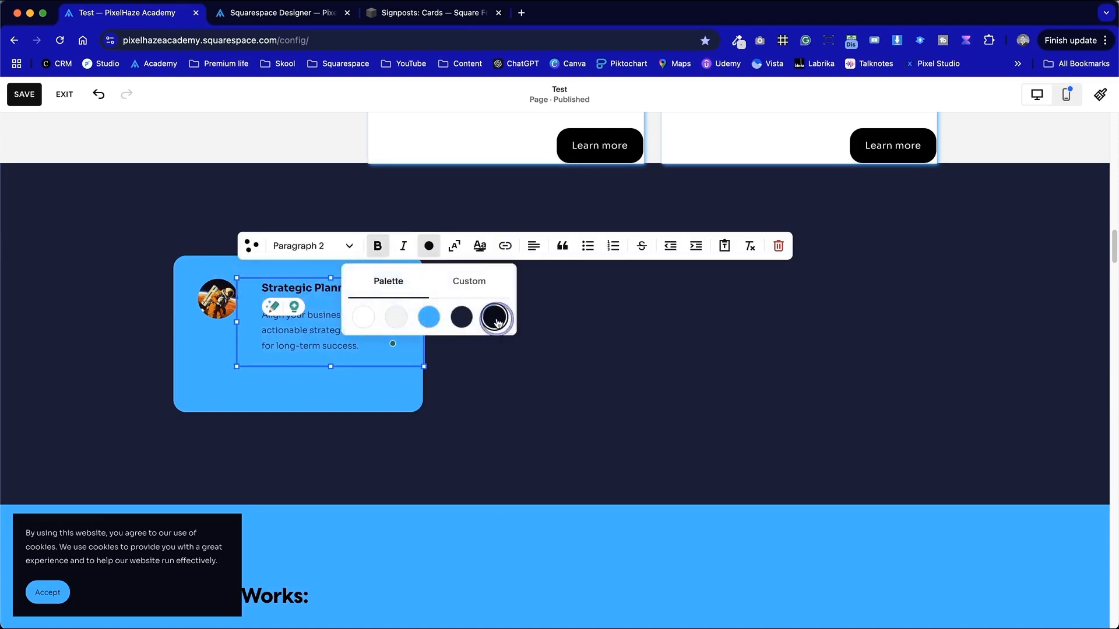
{"action": "left_click", "coordinate": [475, 383]}
- Select the card's description paragraph and set its text color to black
{"action": "left_click", "coordinate": [347, 341]}
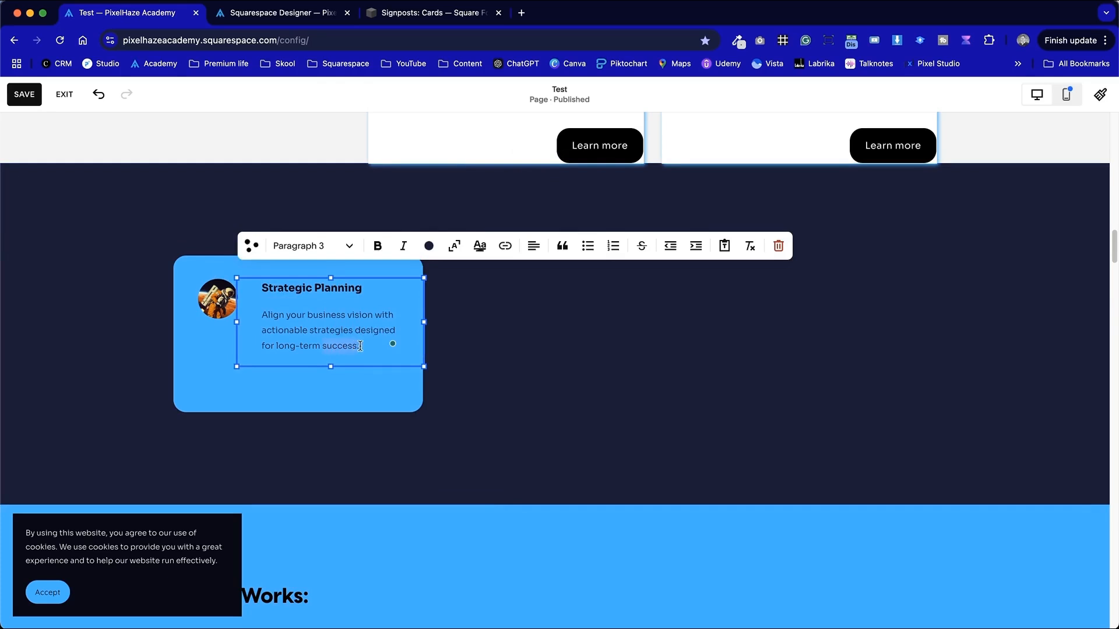
{"action": "left_click_drag", "start_coordinate": [360, 346], "coordinate": [260, 315]}
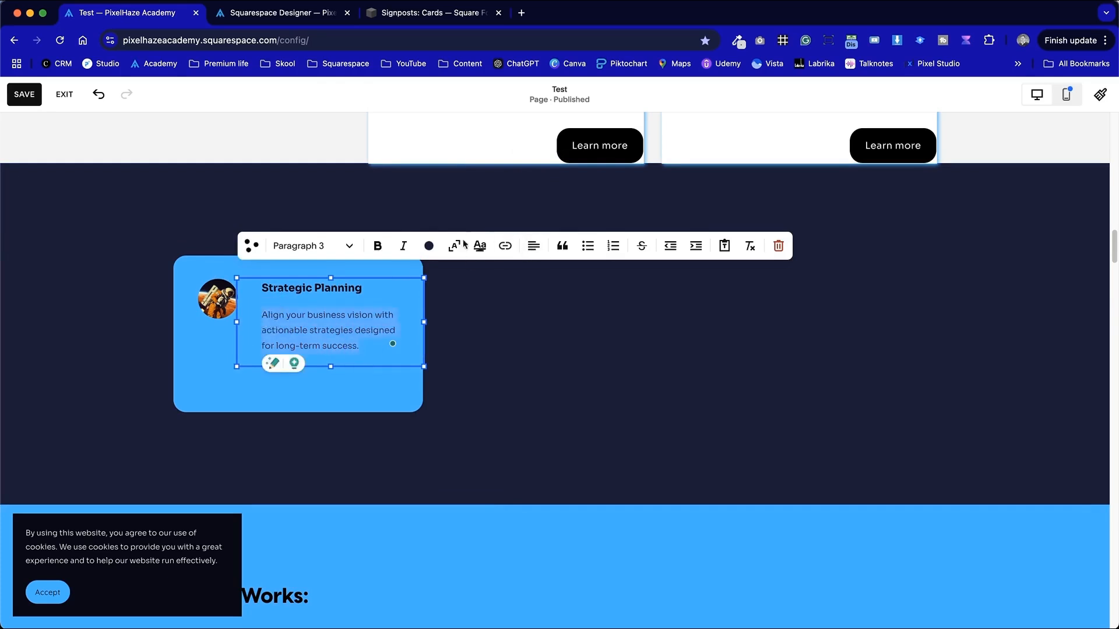
{"action": "left_click", "coordinate": [428, 245]}
{"action": "left_click", "coordinate": [495, 317]}
{"action": "left_click", "coordinate": [657, 377]}
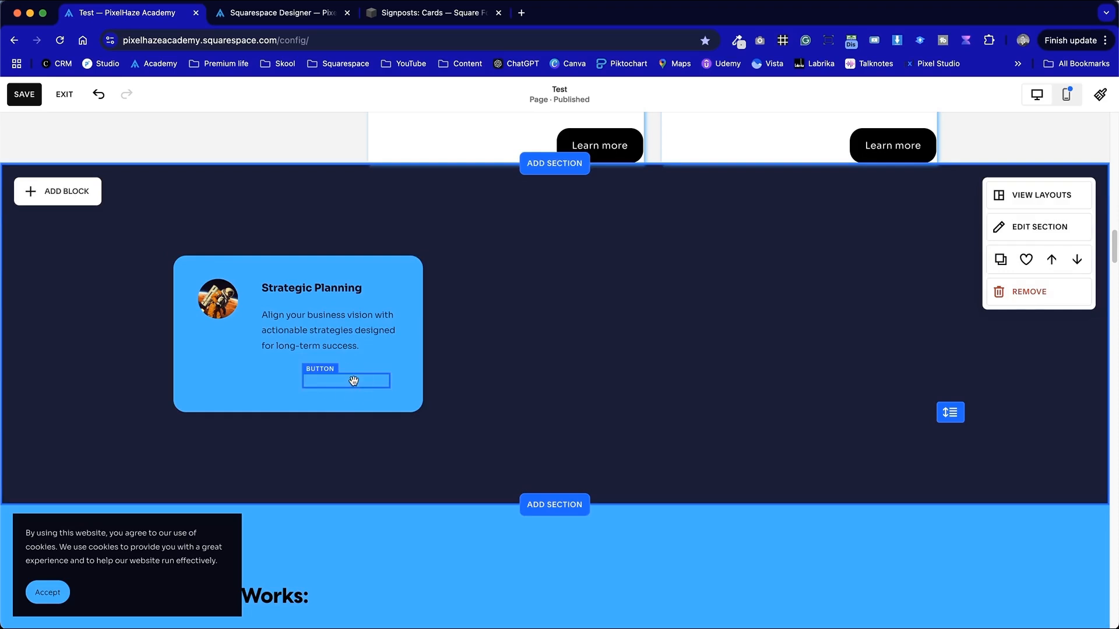
- Try the Secondary style on the card's Learn more button
{"action": "left_click", "coordinate": [352, 380]}
{"action": "left_click", "coordinate": [366, 345]}
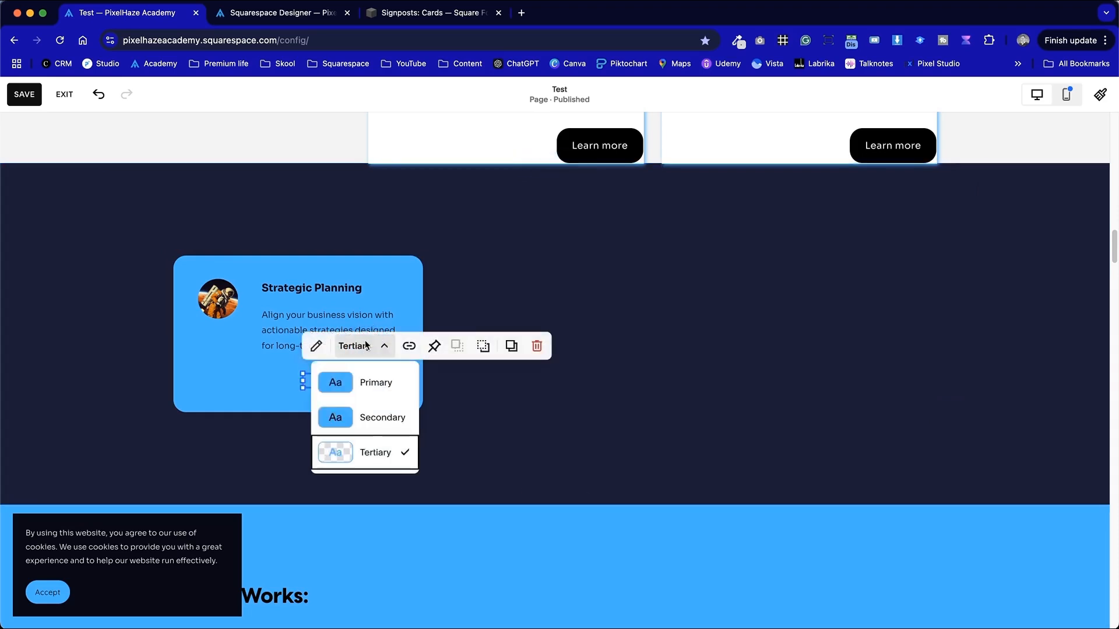
{"action": "left_click", "coordinate": [371, 419]}
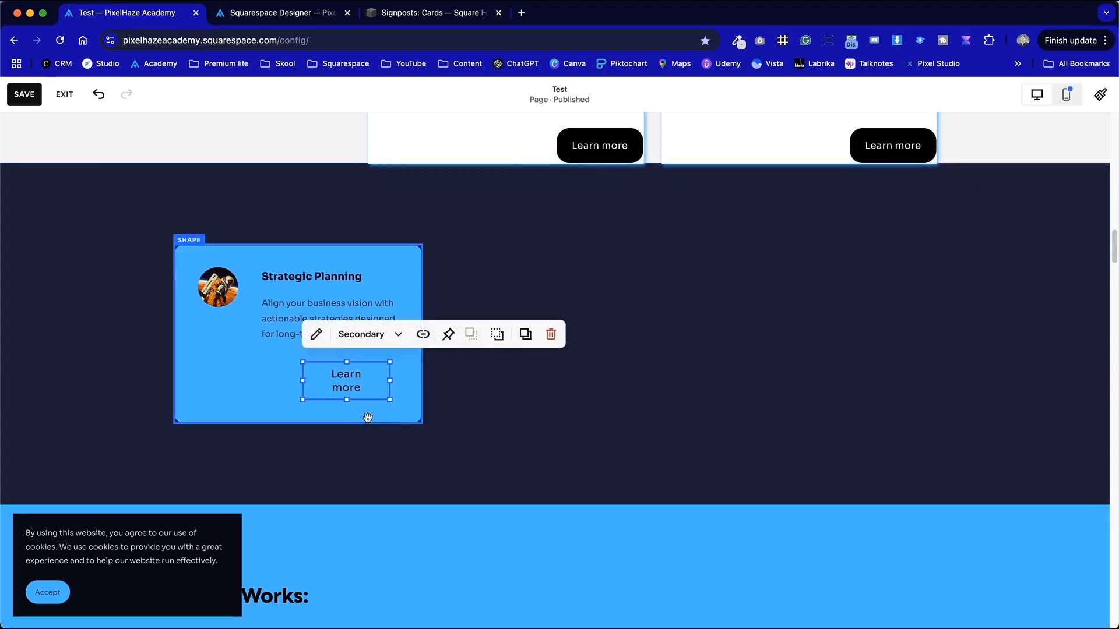
- Switch the Learn more button to the Primary style
{"action": "left_click", "coordinate": [367, 334]}
{"action": "left_click", "coordinate": [368, 370]}
{"action": "left_click", "coordinate": [597, 449]}
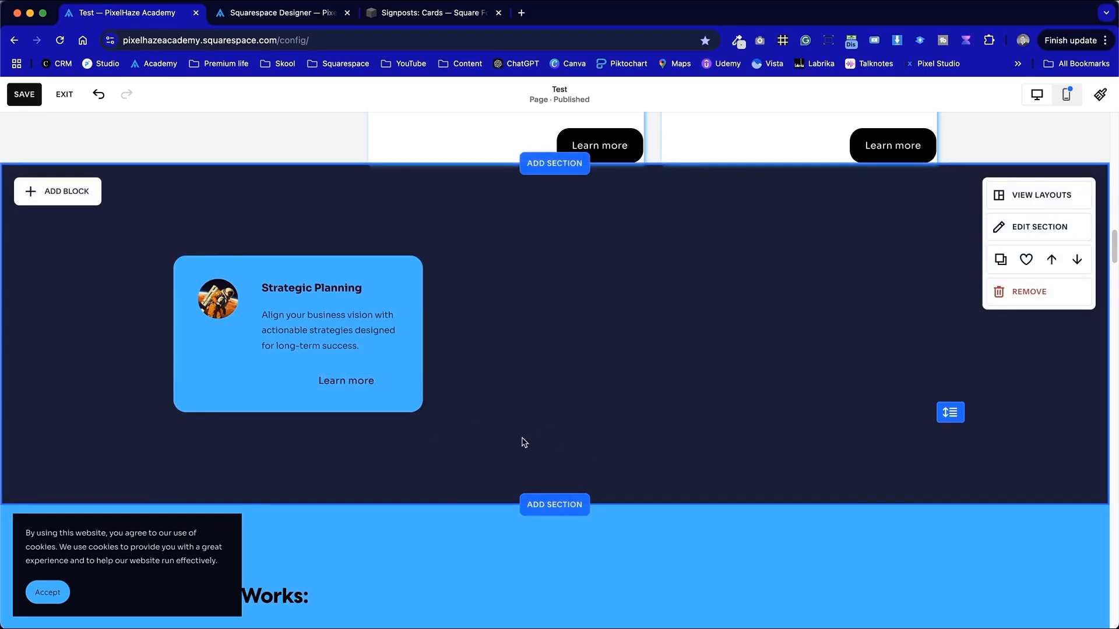
- Edit the section's Dark 1 color theme so the Primary Button Background is white
{"action": "left_click", "coordinate": [355, 383]}
{"action": "left_click", "coordinate": [599, 417]}
{"action": "left_click", "coordinate": [1025, 226]}
{"action": "left_click", "coordinate": [1032, 205]}
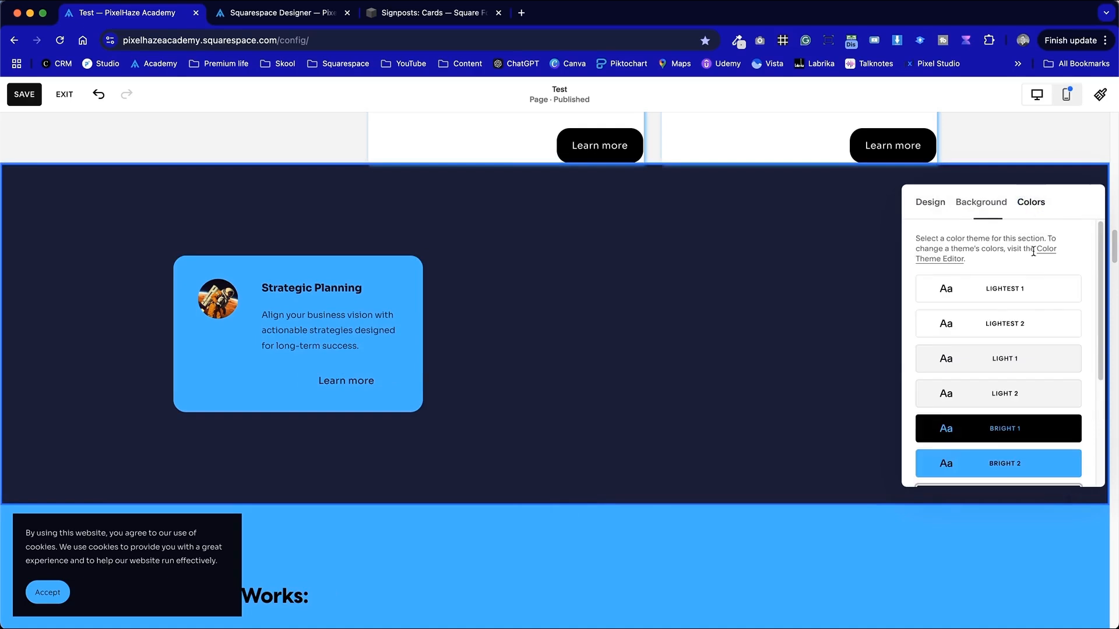
{"action": "scroll", "coordinate": [1049, 374], "scroll_direction": "down", "scroll_amount": 5}
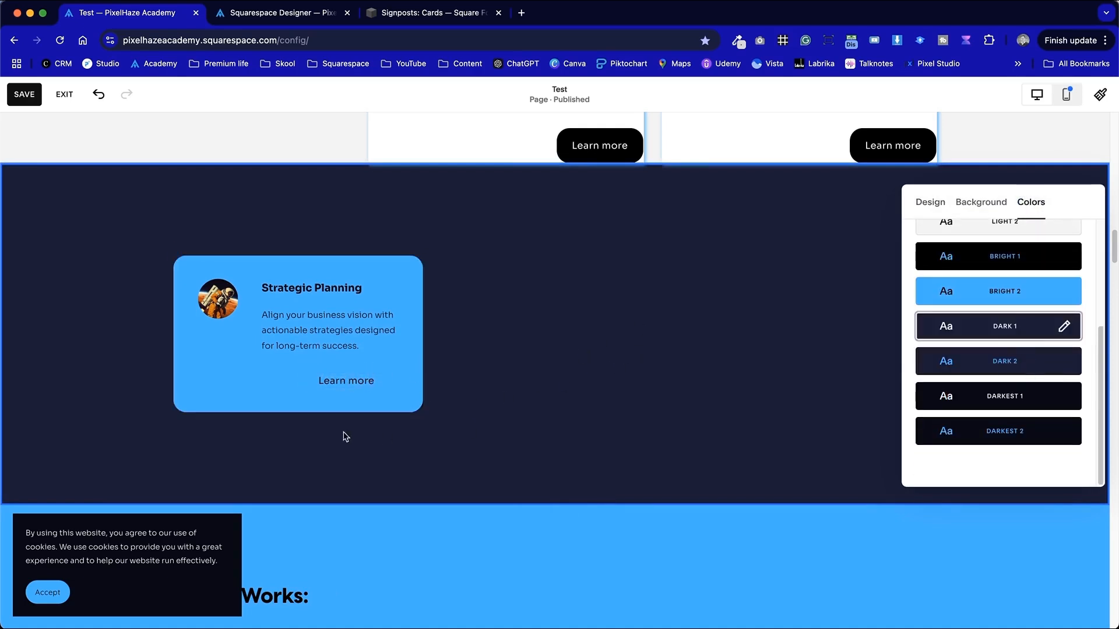
{"action": "left_click", "coordinate": [1063, 329]}
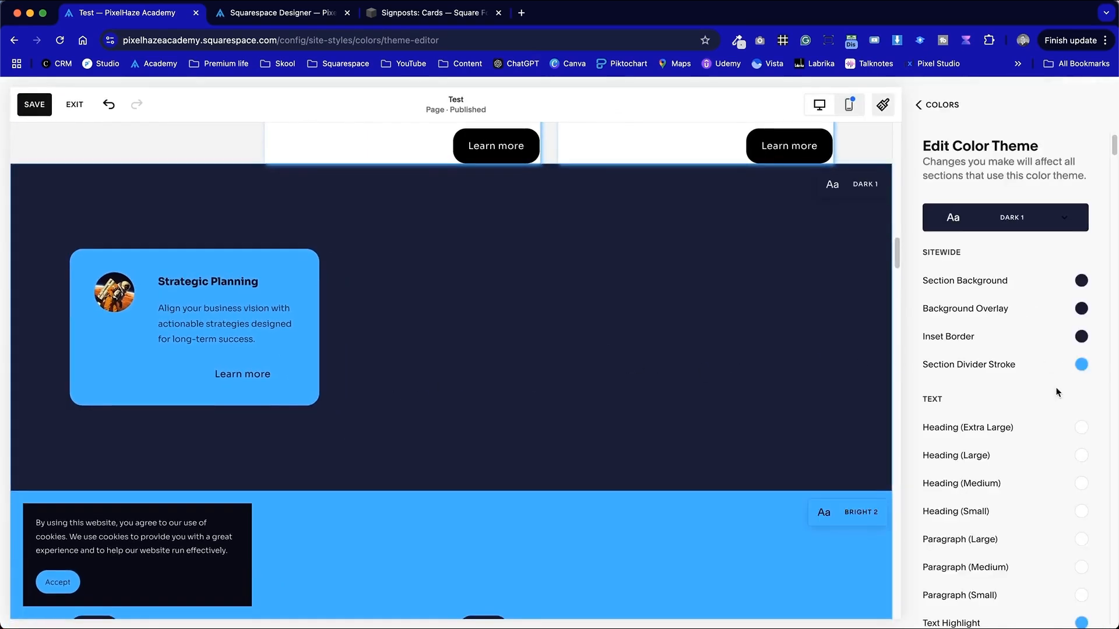
{"action": "scroll", "coordinate": [1041, 462], "scroll_direction": "down", "scroll_amount": 5}
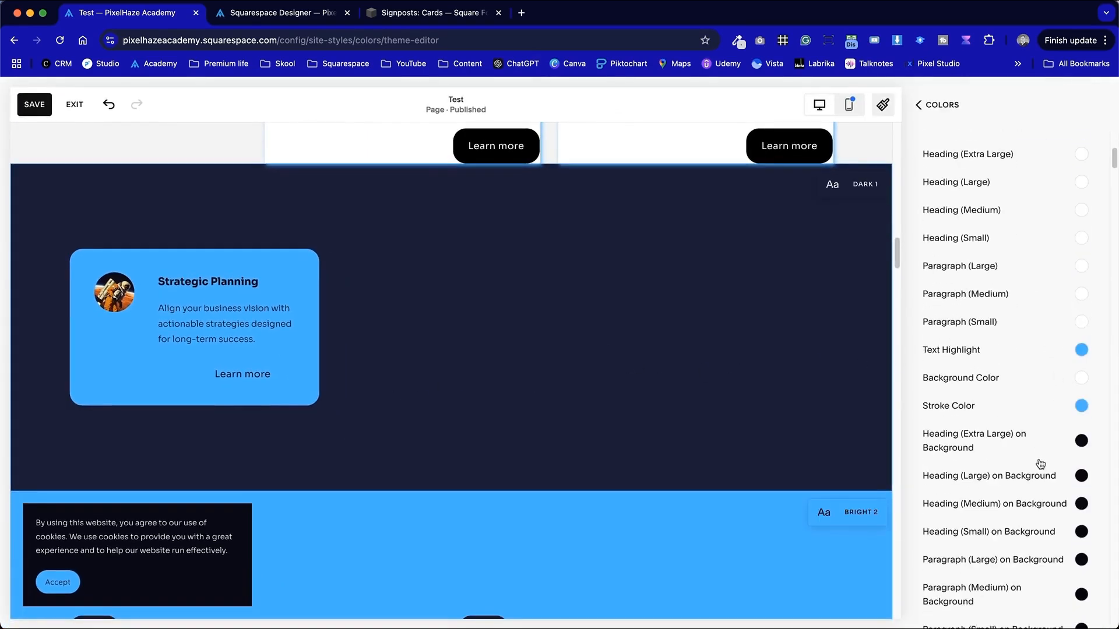
{"action": "scroll", "coordinate": [1041, 463], "scroll_direction": "down", "scroll_amount": 15}
{"action": "scroll", "coordinate": [1036, 460], "scroll_direction": "up", "scroll_amount": 8}
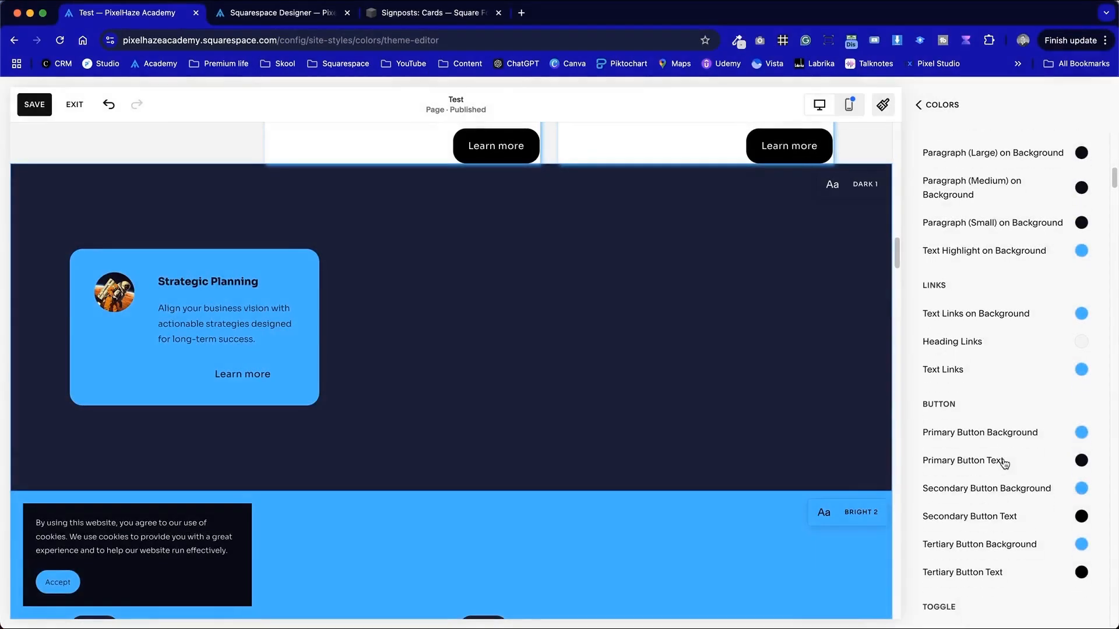
{"action": "left_click", "coordinate": [1081, 433]}
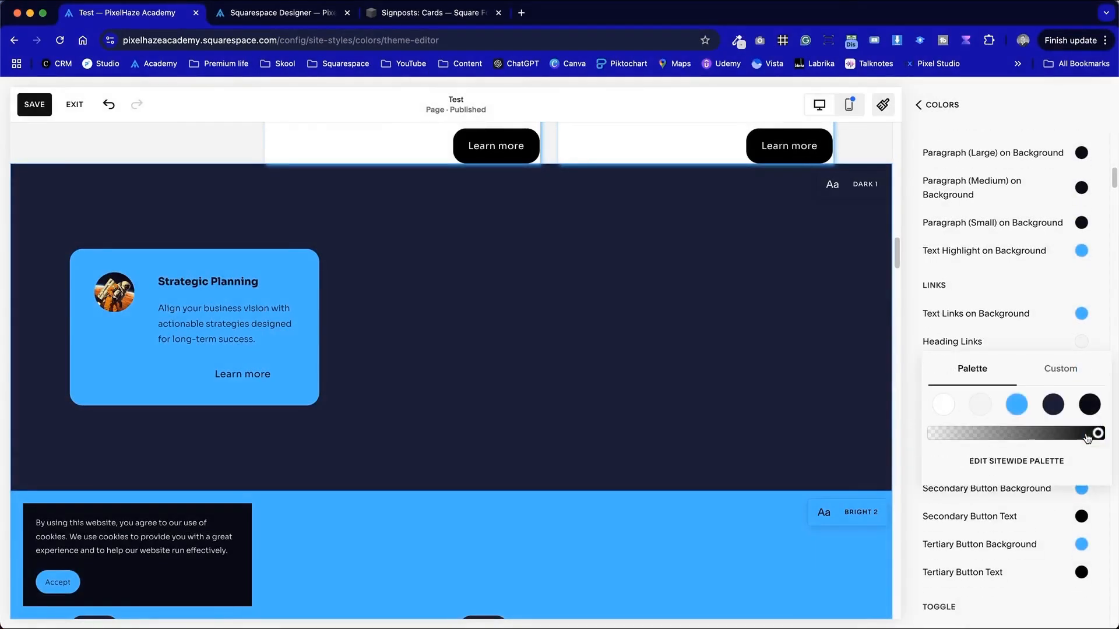
{"action": "left_click", "coordinate": [948, 406]}
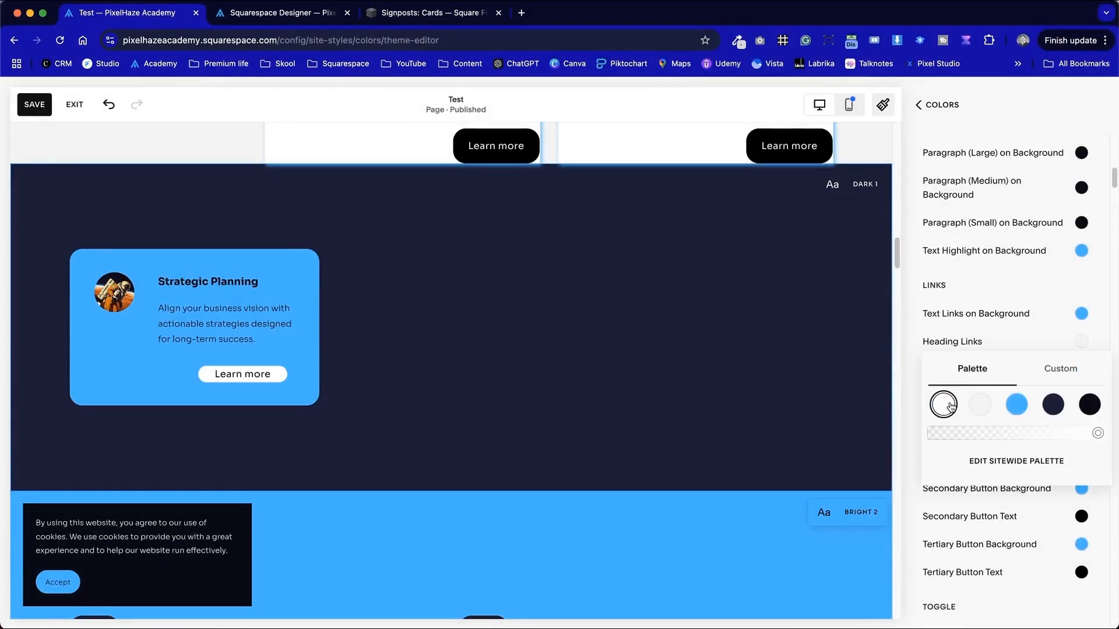
{"action": "left_click", "coordinate": [916, 369]}
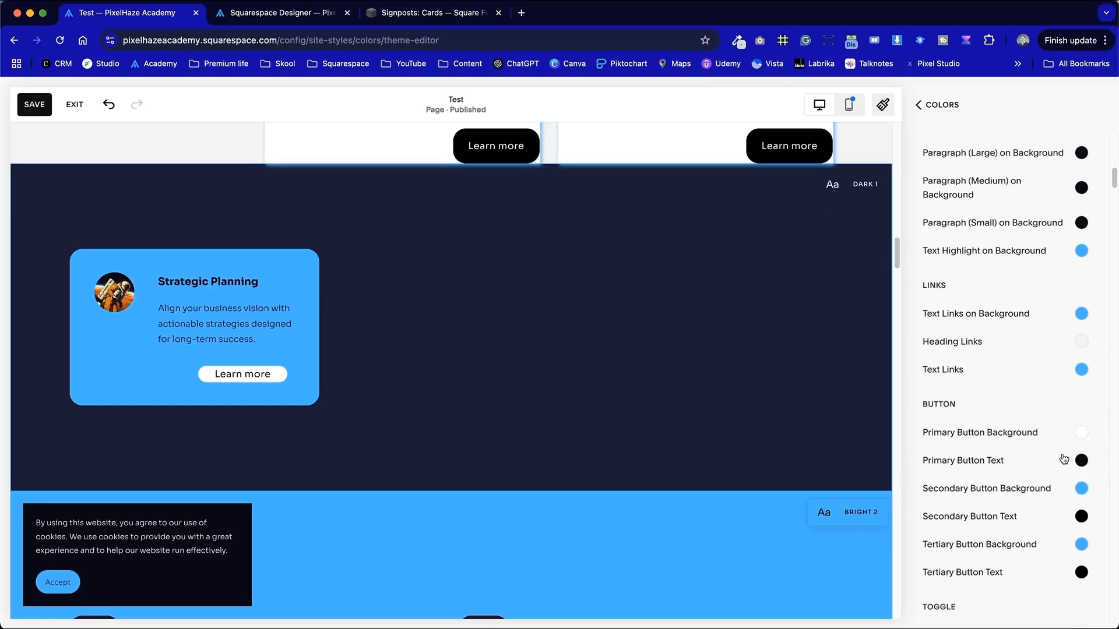
- Leave the color theme editor back to Site Styles and save the page
{"action": "left_click", "coordinate": [680, 422]}
{"action": "left_click", "coordinate": [947, 112]}
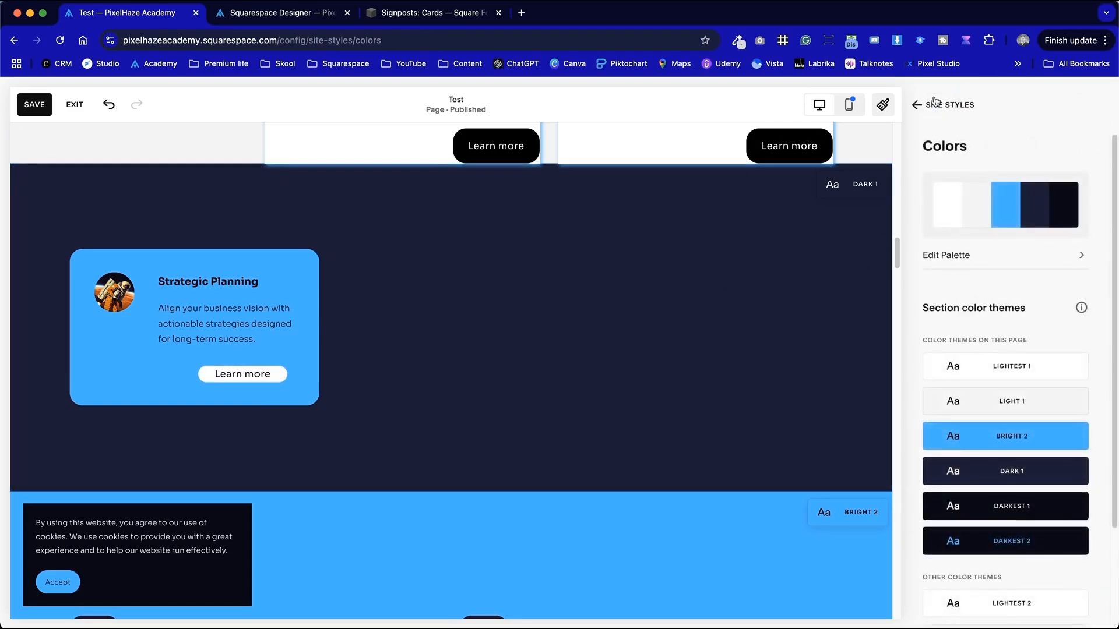
{"action": "left_click", "coordinate": [935, 103]}
{"action": "scroll", "coordinate": [443, 407], "scroll_direction": "up", "scroll_amount": 3}
{"action": "scroll", "coordinate": [330, 459], "scroll_direction": "down", "scroll_amount": 2}
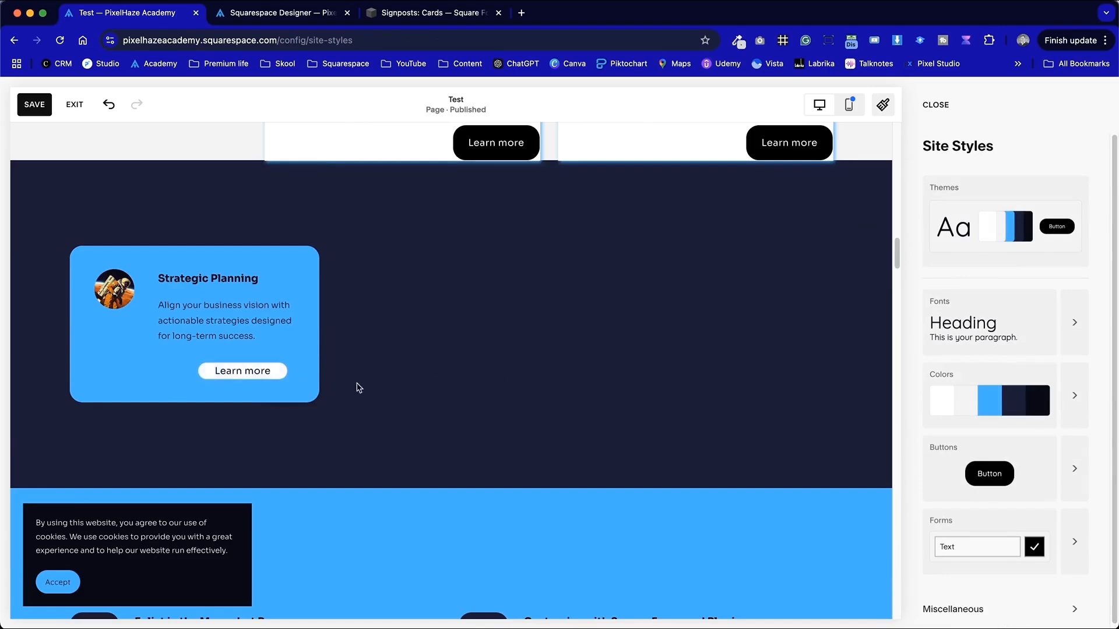
{"action": "left_click", "coordinate": [35, 107]}
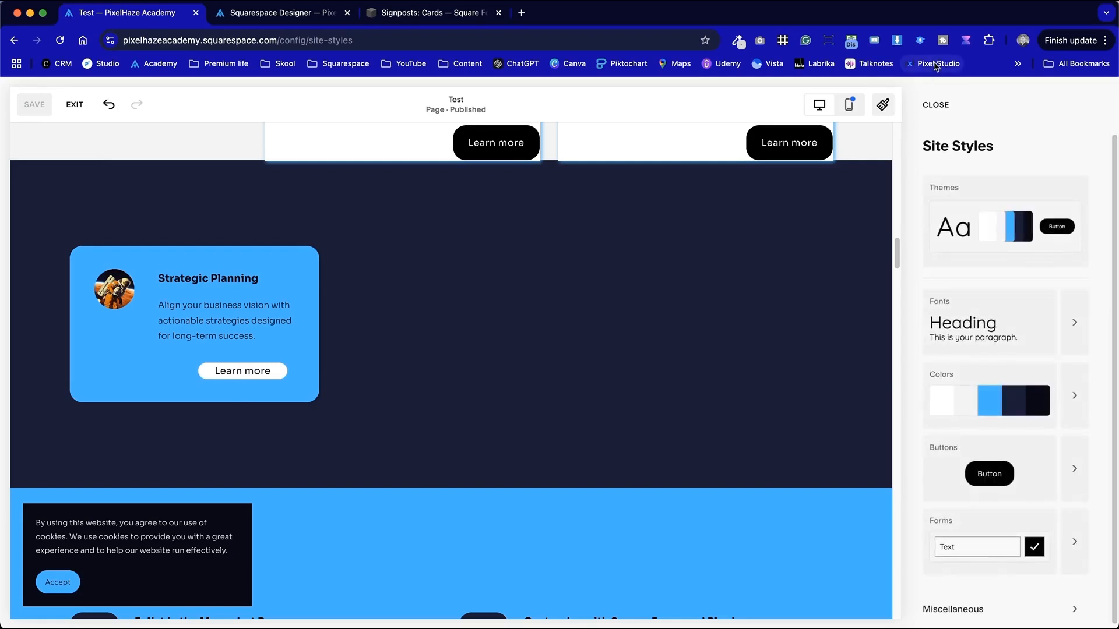
- Inspect the card blocks' IDs with the ID finder extension, then close the Site Styles panel
{"action": "left_click", "coordinate": [783, 40]}
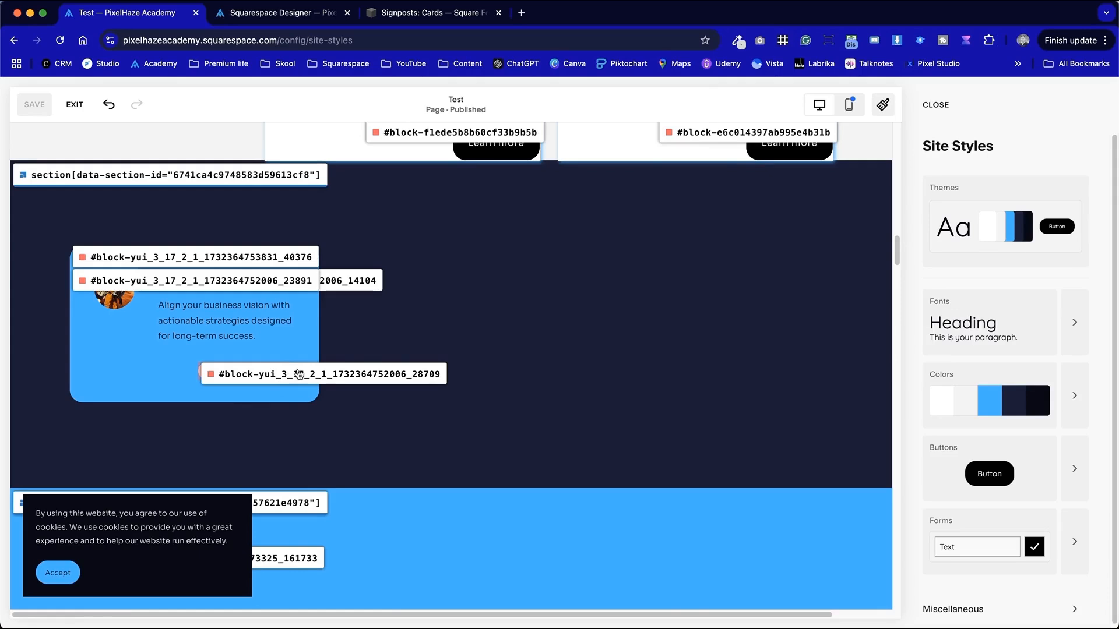
{"action": "left_click", "coordinate": [307, 386]}
{"action": "left_click", "coordinate": [783, 41]}
{"action": "left_click", "coordinate": [935, 104]}
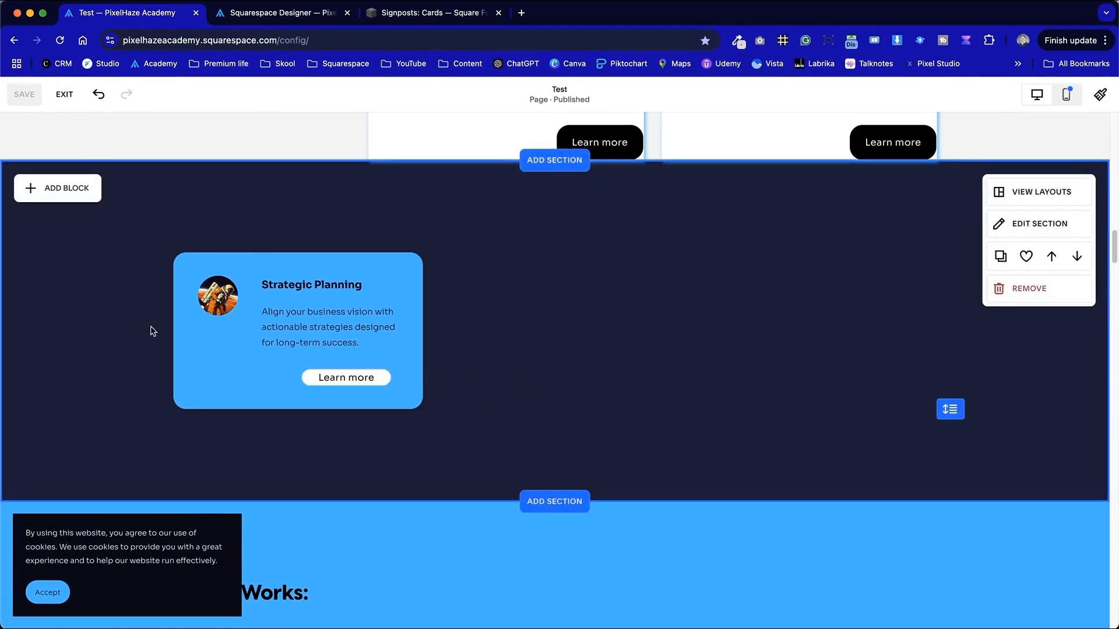
- Enlarge the card's circular image slightly within the card
{"action": "left_click", "coordinate": [211, 304]}
{"action": "left_click_drag", "start_coordinate": [212, 304], "coordinate": [214, 330]}
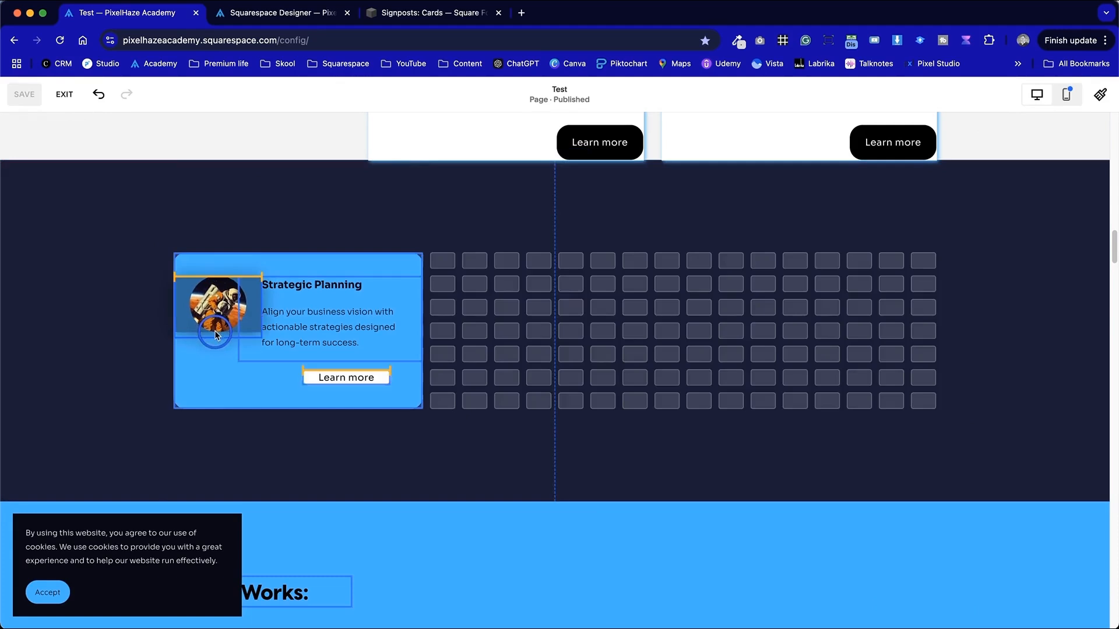
{"action": "left_click", "coordinate": [667, 354]}
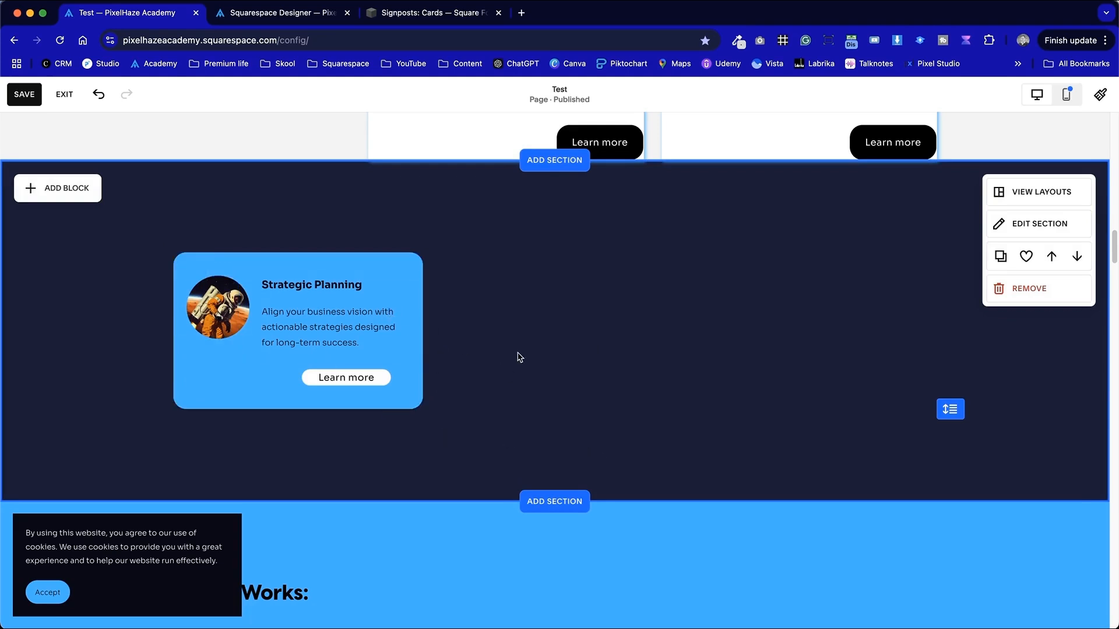
- Set the card shape's drop shadow color to black from the palette
{"action": "left_click", "coordinate": [399, 407]}
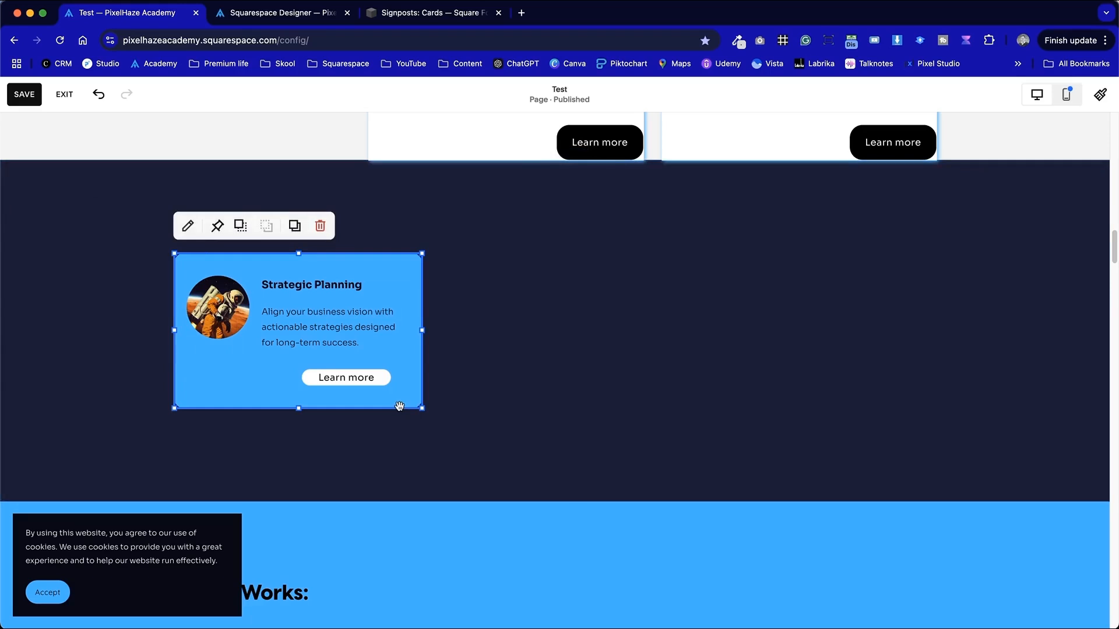
{"action": "left_click", "coordinate": [188, 225]}
{"action": "scroll", "coordinate": [531, 421], "scroll_direction": "down", "scroll_amount": 5}
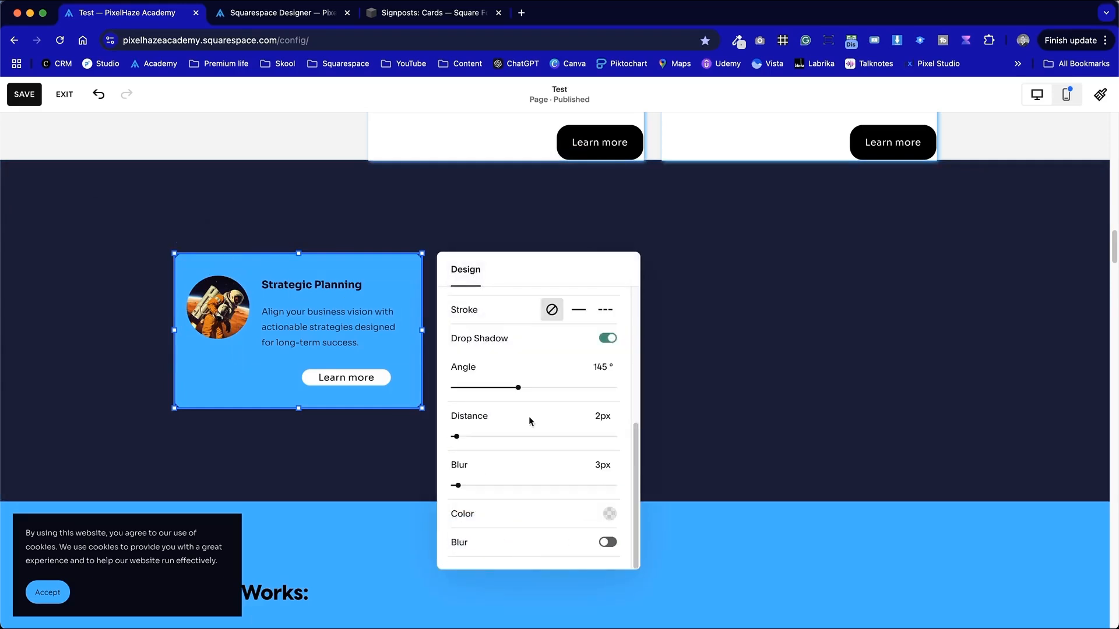
{"action": "left_click", "coordinate": [609, 513]}
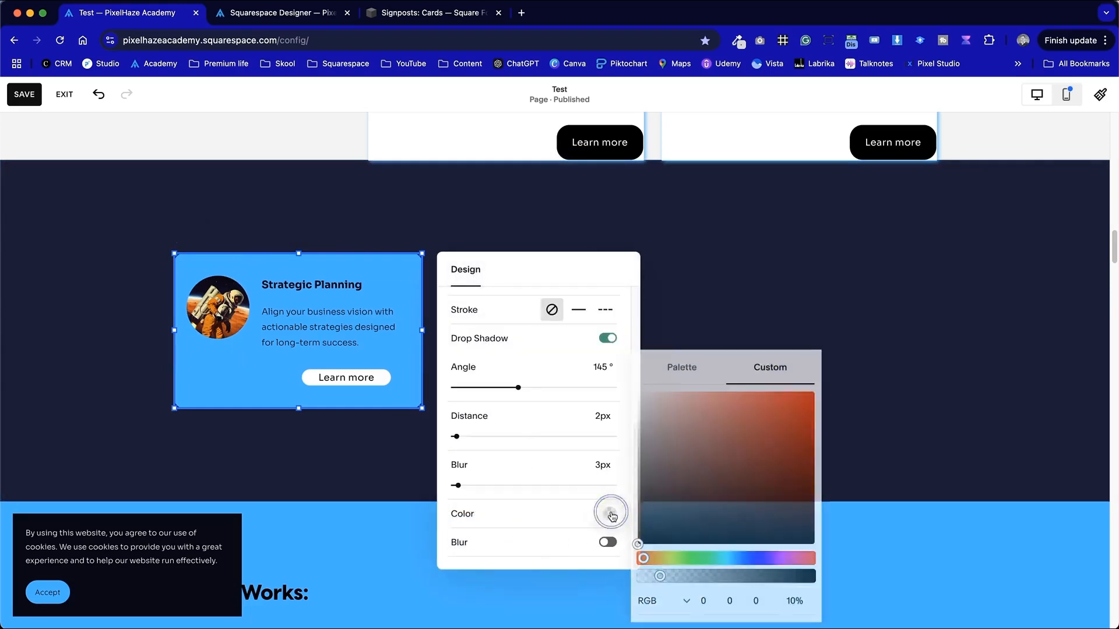
{"action": "left_click", "coordinate": [924, 577]}
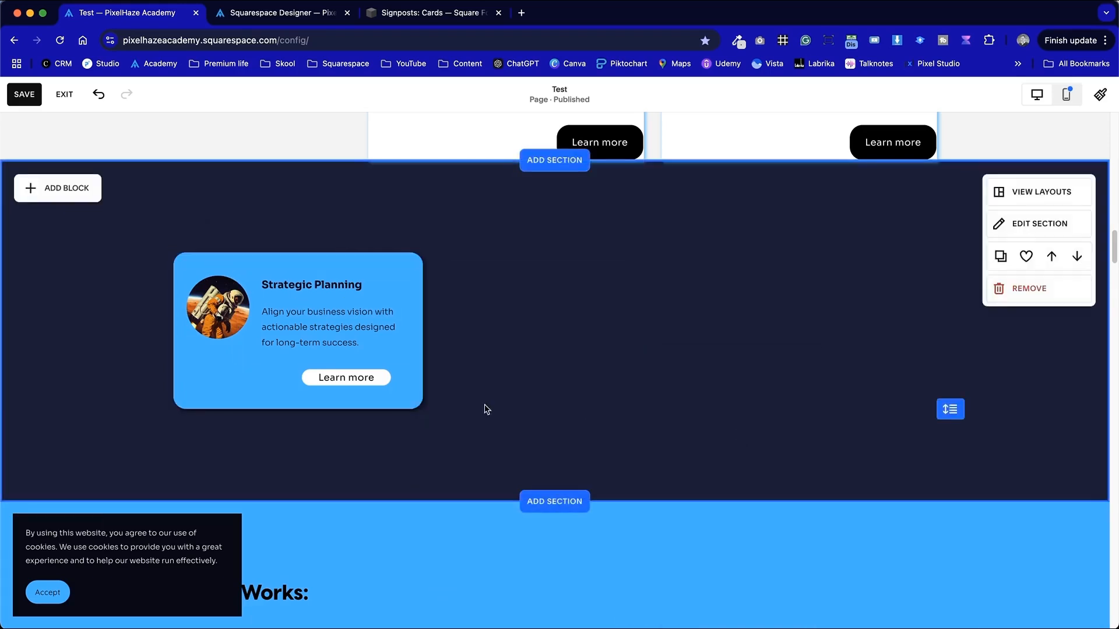
{"action": "double_click", "coordinate": [407, 403]}
{"action": "scroll", "coordinate": [530, 421], "scroll_direction": "down", "scroll_amount": 5}
{"action": "left_click", "coordinate": [610, 514]}
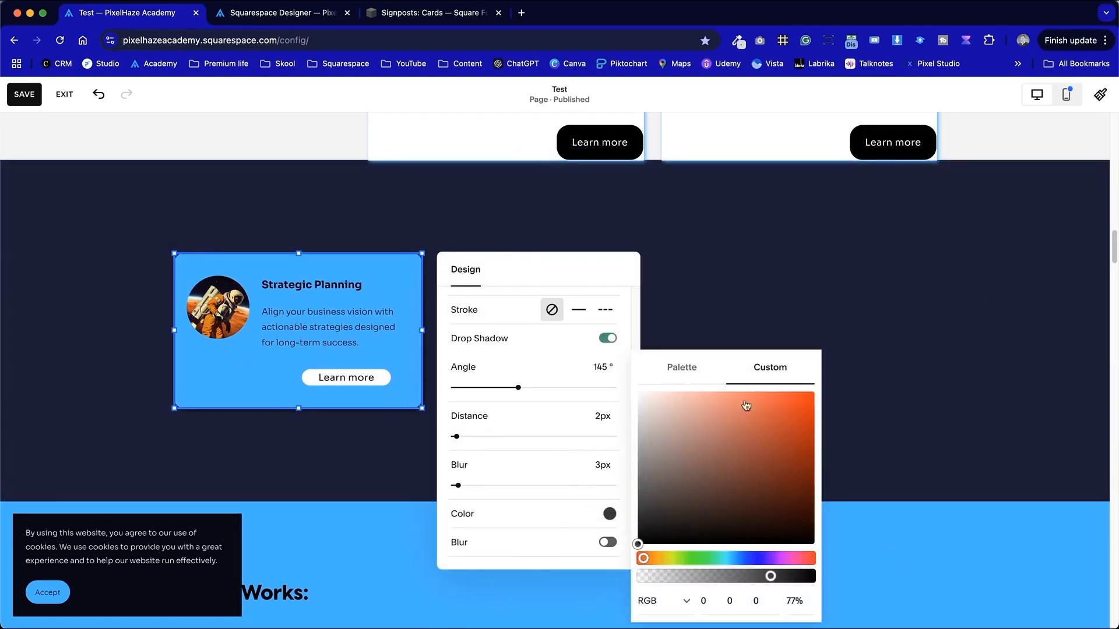
{"action": "left_click", "coordinate": [682, 367]}
{"action": "left_click", "coordinate": [799, 487]}
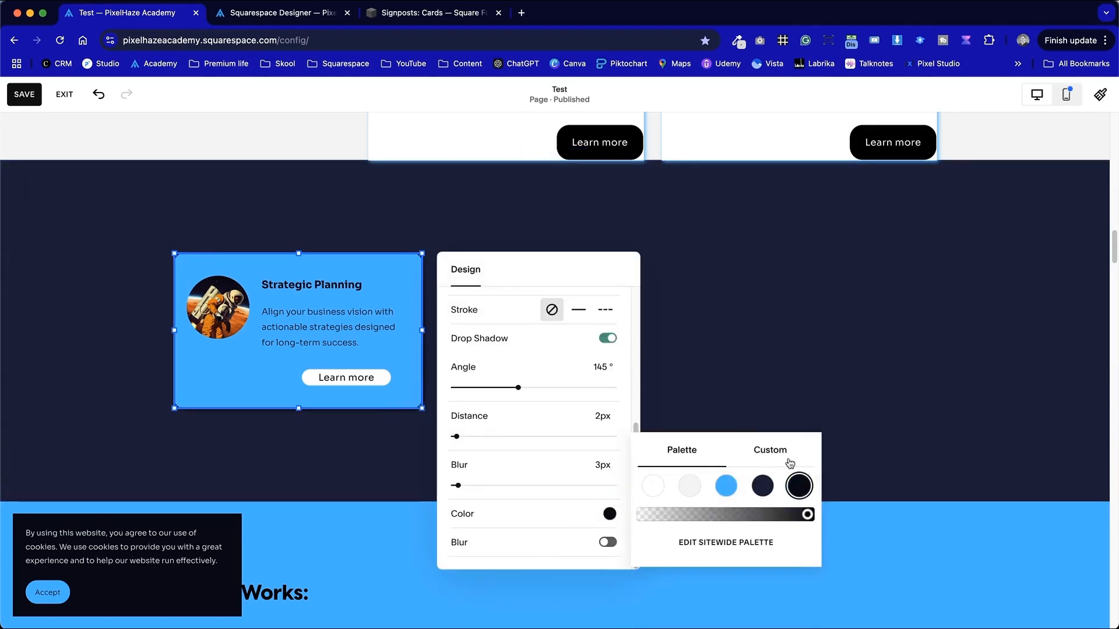
- Set the card's drop shadow distance to 3px and blur to 2px
{"action": "left_click_drag", "start_coordinate": [458, 486], "coordinate": [456, 484]}
{"action": "left_click_drag", "start_coordinate": [456, 436], "coordinate": [458, 437]}
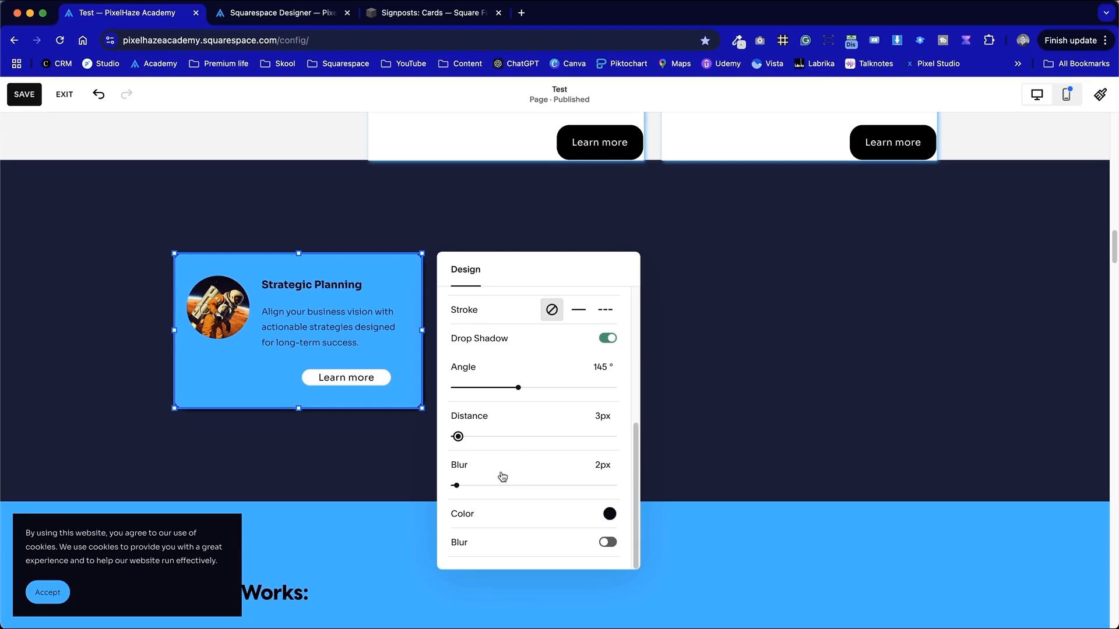
{"action": "left_click", "coordinate": [369, 465]}
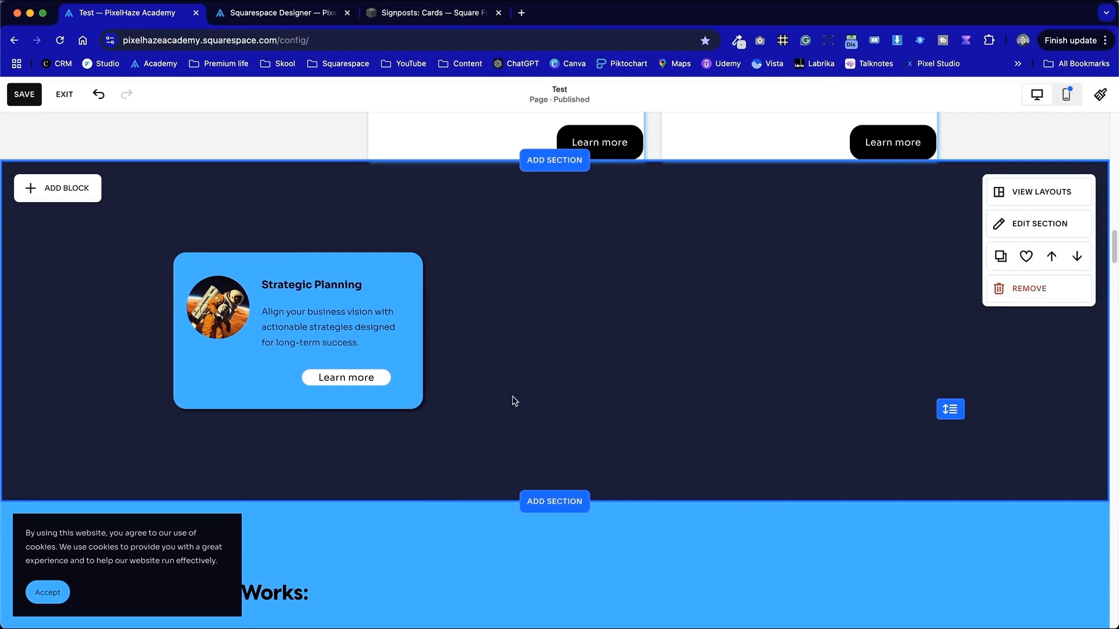
- Switch the editor to mobile view to check the card layout
{"action": "left_click_drag", "start_coordinate": [496, 425], "coordinate": [241, 247]}
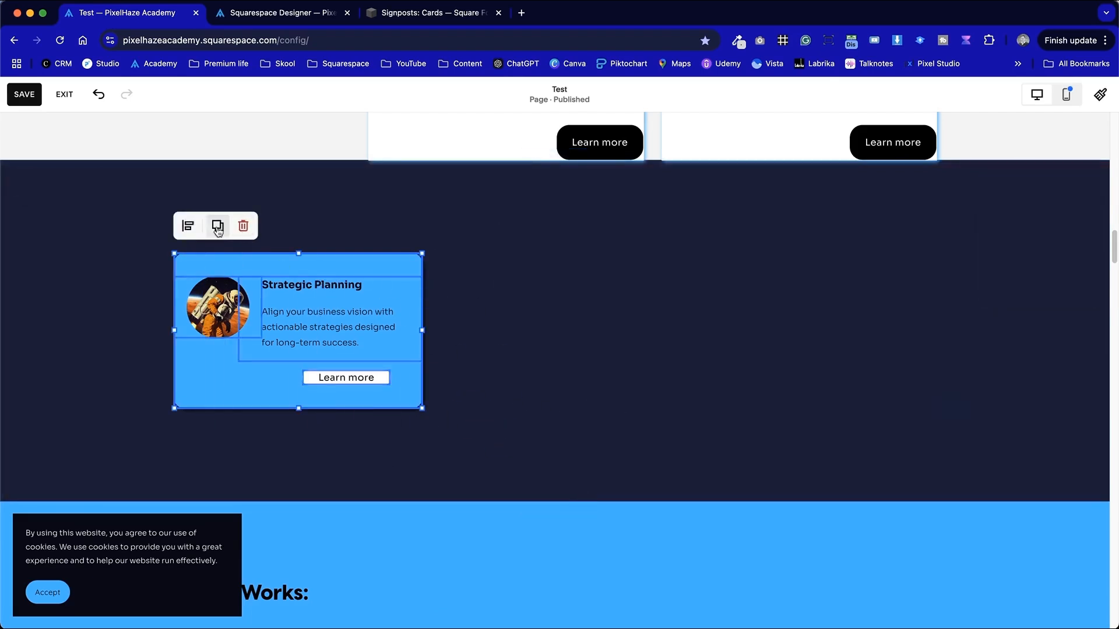
{"action": "left_click", "coordinate": [824, 200]}
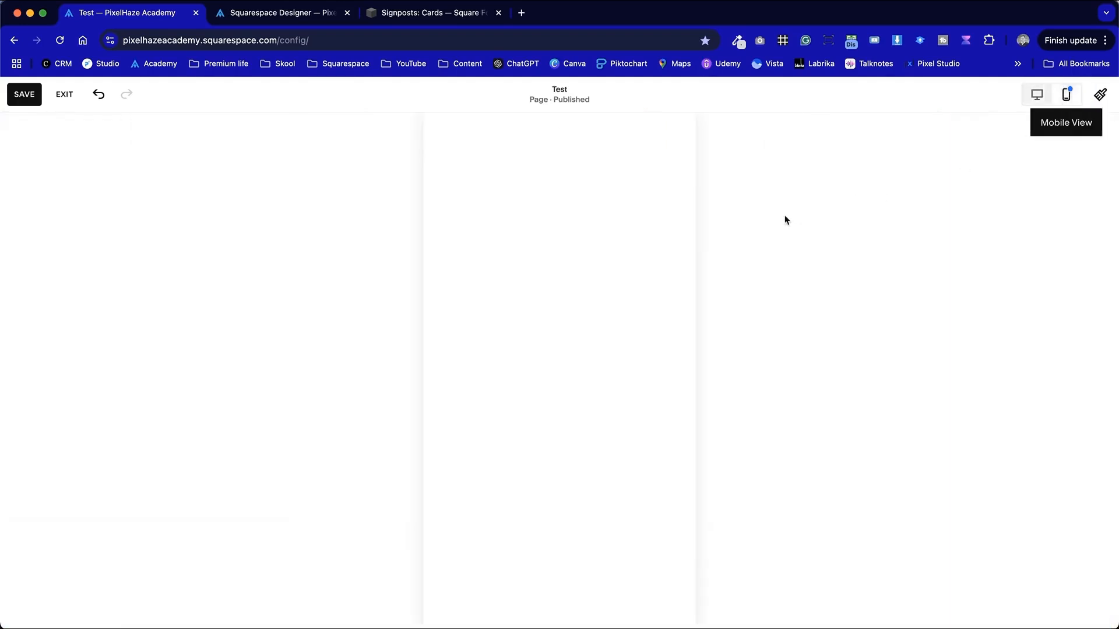
{"action": "scroll", "coordinate": [587, 377], "scroll_direction": "down", "scroll_amount": 2}
{"action": "scroll", "coordinate": [589, 381], "scroll_direction": "up", "scroll_amount": 2}
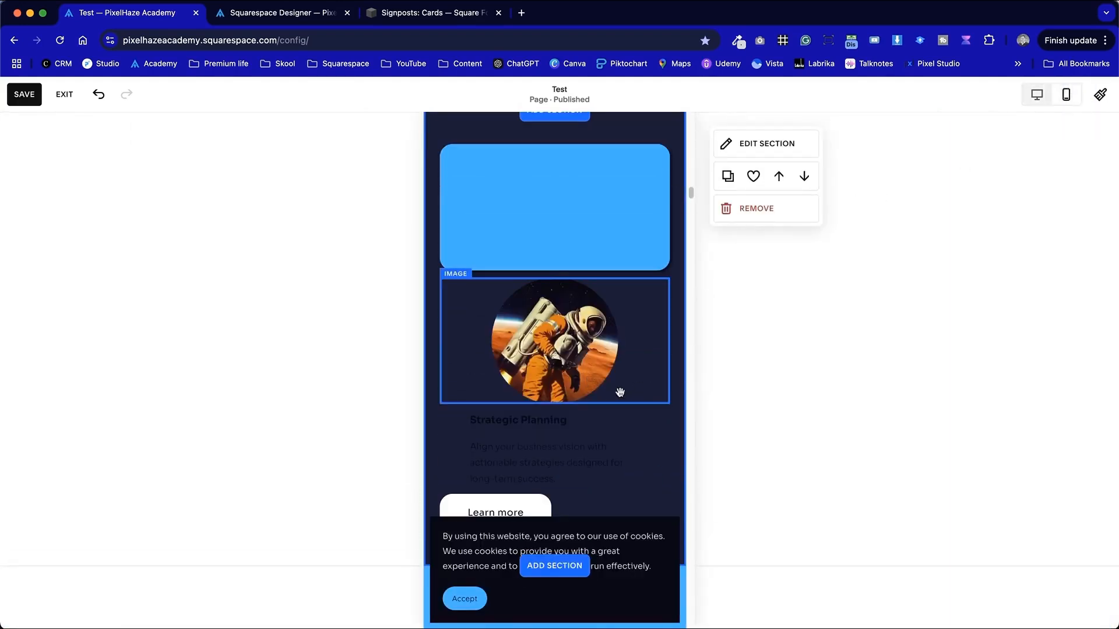
- On mobile, move the circular image into the card's upper-left corner and enlarge it slightly
{"action": "left_click", "coordinate": [593, 354]}
{"action": "left_click_drag", "start_coordinate": [659, 398], "coordinate": [480, 207]}
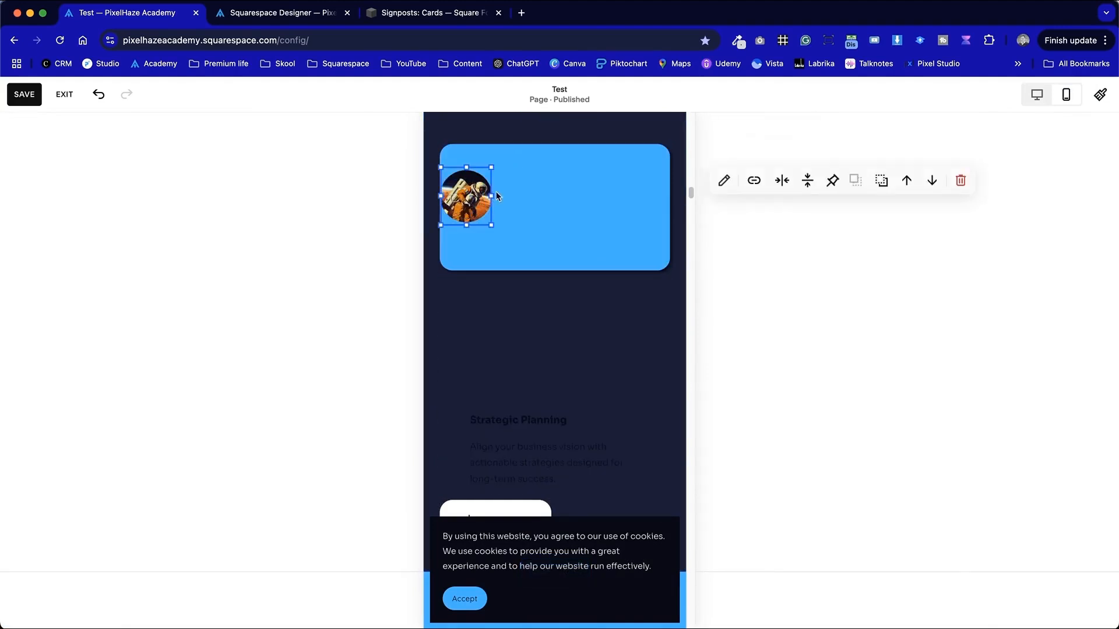
{"action": "left_click_drag", "start_coordinate": [491, 196], "coordinate": [522, 204]}
{"action": "left_click", "coordinate": [553, 395]}
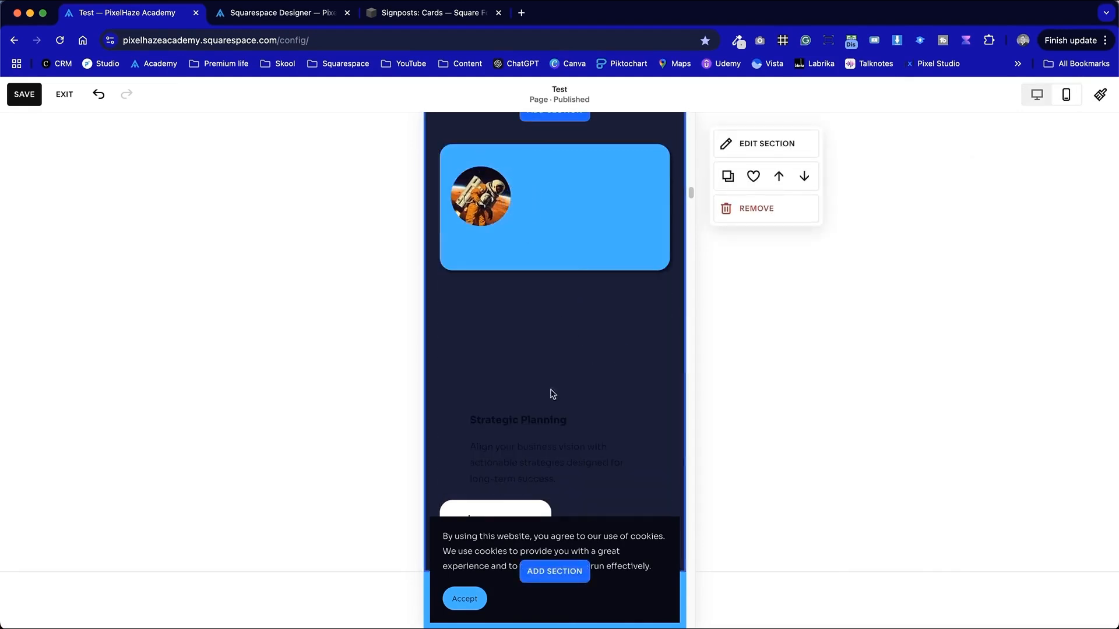
- Move the heading and description text block into the card beside the image and bring it to the front
{"action": "left_click_drag", "start_coordinate": [533, 447], "coordinate": [568, 194]}
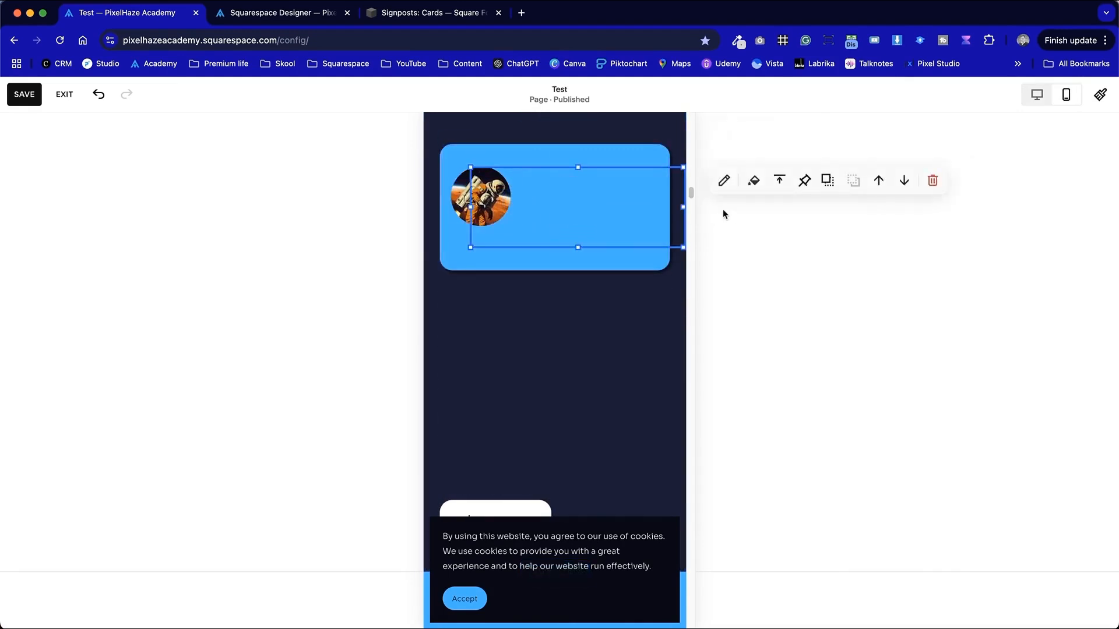
{"action": "left_click_drag", "start_coordinate": [682, 203], "coordinate": [617, 203]}
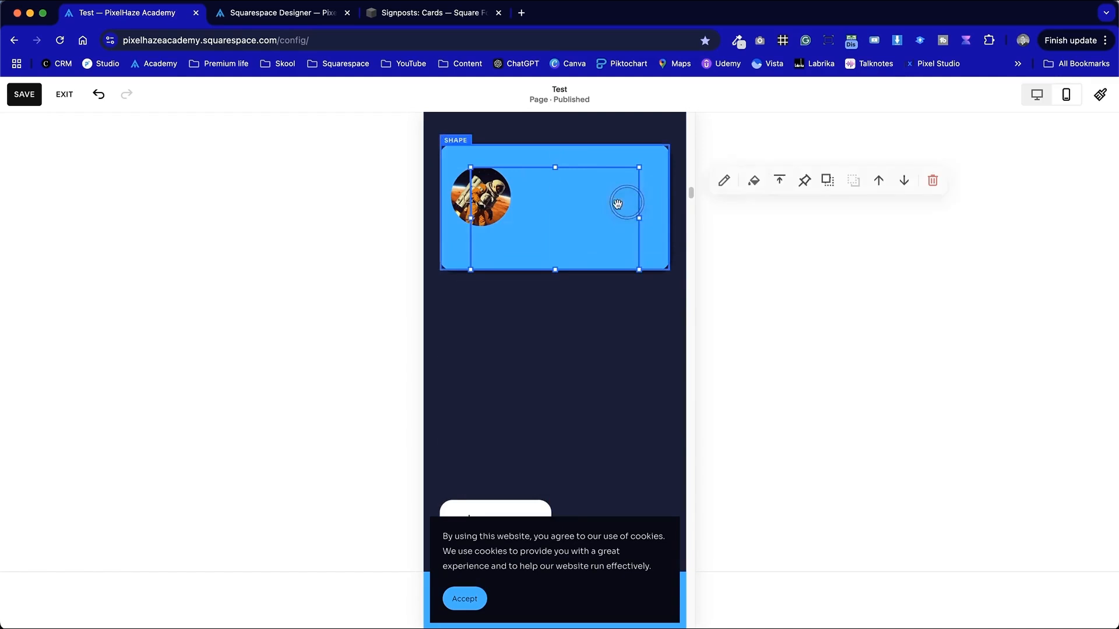
{"action": "left_click", "coordinate": [828, 181]}
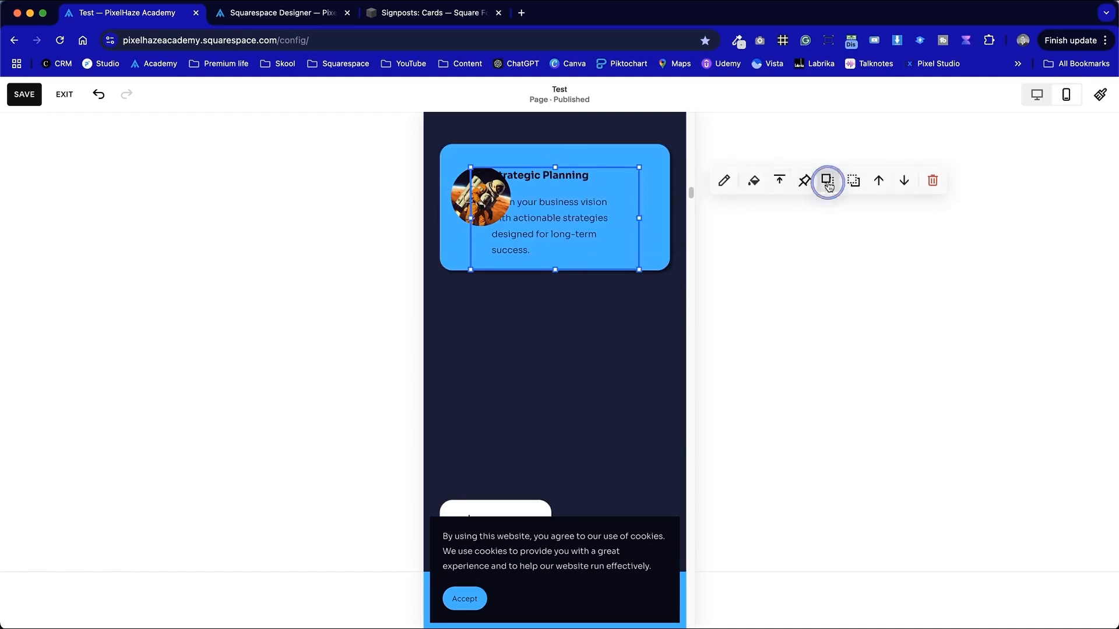
{"action": "left_click_drag", "start_coordinate": [473, 219], "coordinate": [528, 214]}
{"action": "left_click", "coordinate": [552, 390]}
- Resize the text block to reach the card's right edge and shorten its height
{"action": "left_click", "coordinate": [647, 233]}
{"action": "left_click_drag", "start_coordinate": [639, 243], "coordinate": [670, 233]}
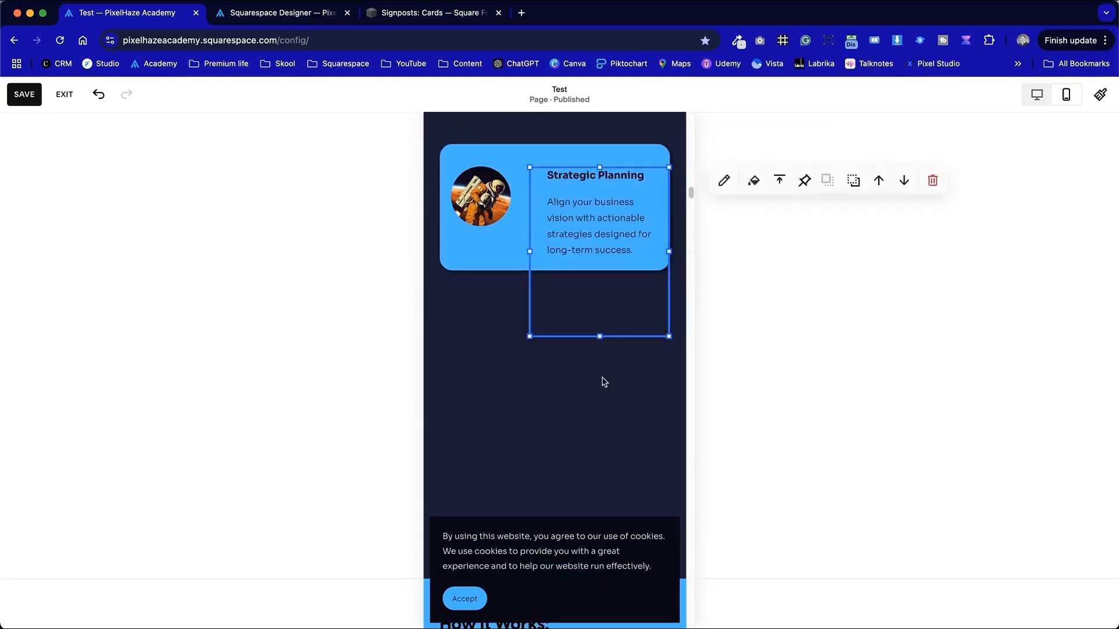
{"action": "left_click", "coordinate": [599, 378]}
{"action": "left_click", "coordinate": [598, 328]}
{"action": "left_click_drag", "start_coordinate": [599, 336], "coordinate": [607, 199]}
{"action": "left_click", "coordinate": [600, 369]}
- Extend the card shape downward on mobile to make room for the button
{"action": "left_click", "coordinate": [494, 256]}
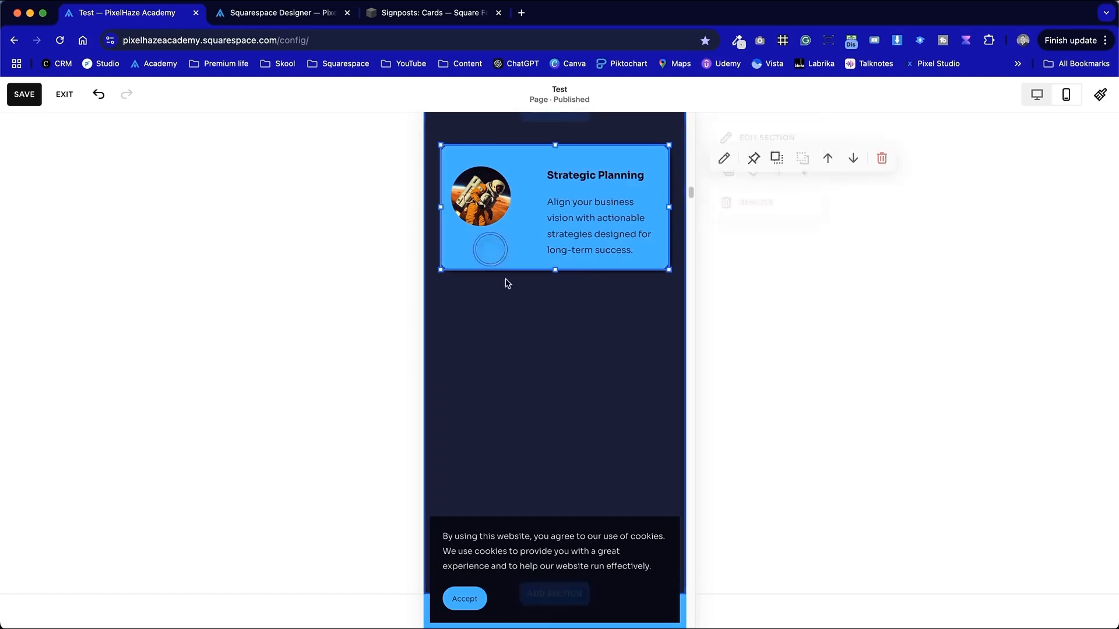
{"action": "left_click_drag", "start_coordinate": [552, 271], "coordinate": [550, 314]}
{"action": "left_click", "coordinate": [539, 446]}
- Move the Learn more button into the card's lower-right area below the description
{"action": "scroll", "coordinate": [629, 443], "scroll_direction": "up", "scroll_amount": 2}
{"action": "scroll", "coordinate": [622, 406], "scroll_direction": "down", "scroll_amount": 6}
{"action": "scroll", "coordinate": [622, 411], "scroll_direction": "up", "scroll_amount": 2}
{"action": "left_click", "coordinate": [494, 341]}
{"action": "left_click_drag", "start_coordinate": [495, 342], "coordinate": [551, 240]}
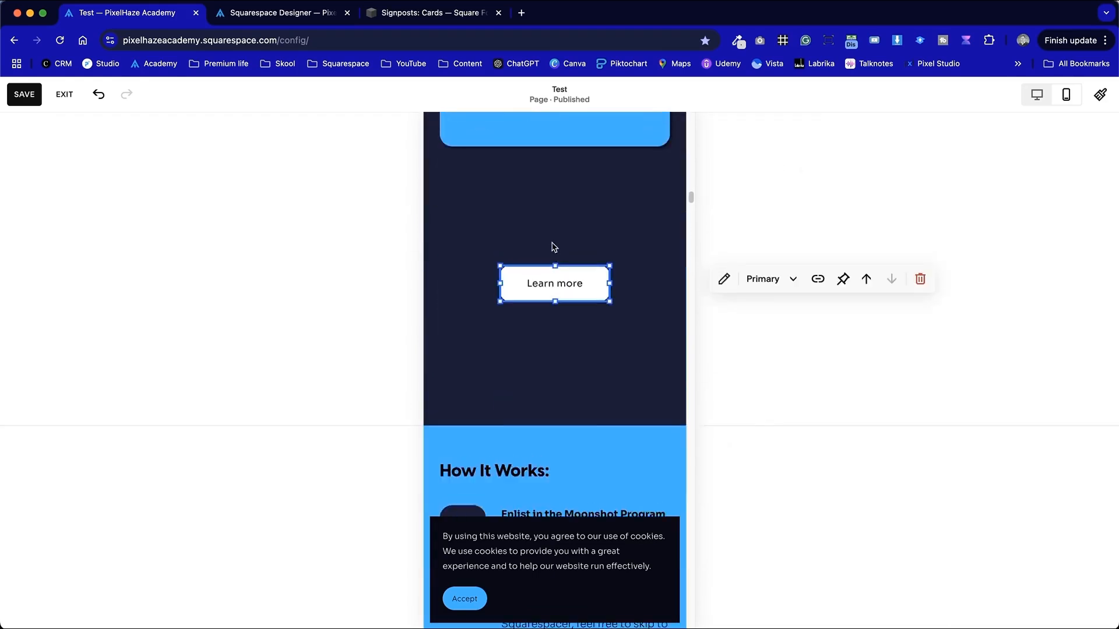
{"action": "scroll", "coordinate": [553, 247], "scroll_direction": "up", "scroll_amount": 1}
{"action": "left_click_drag", "start_coordinate": [556, 333], "coordinate": [576, 367]}
{"action": "left_click_drag", "start_coordinate": [569, 320], "coordinate": [618, 155]}
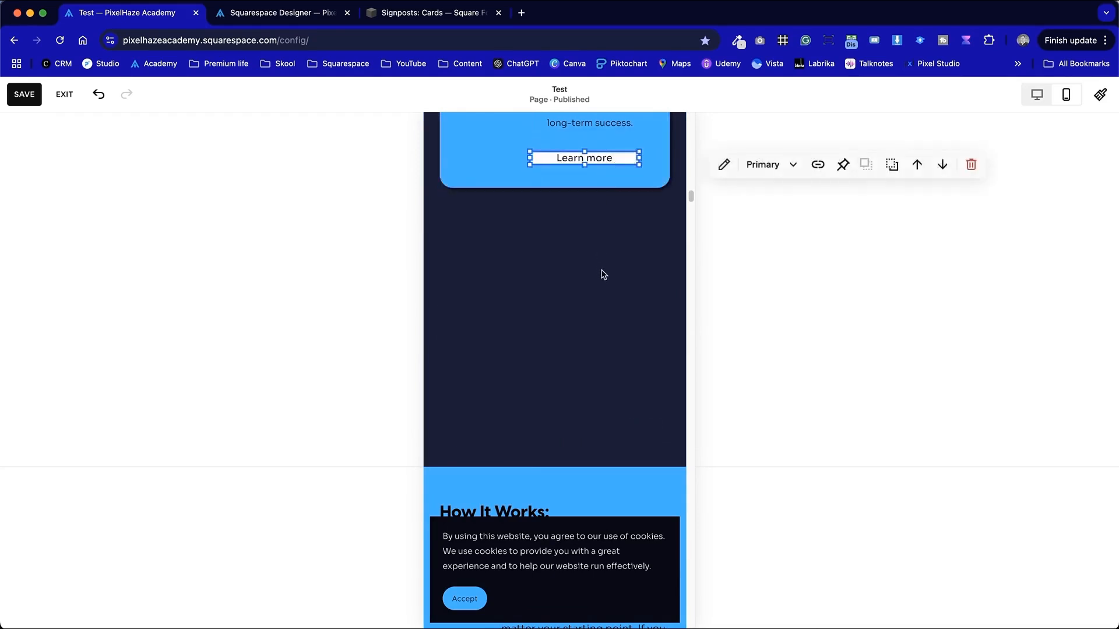
- Narrow the Learn more button inside the card on mobile
{"action": "left_click", "coordinate": [585, 362]}
{"action": "left_click", "coordinate": [576, 283]}
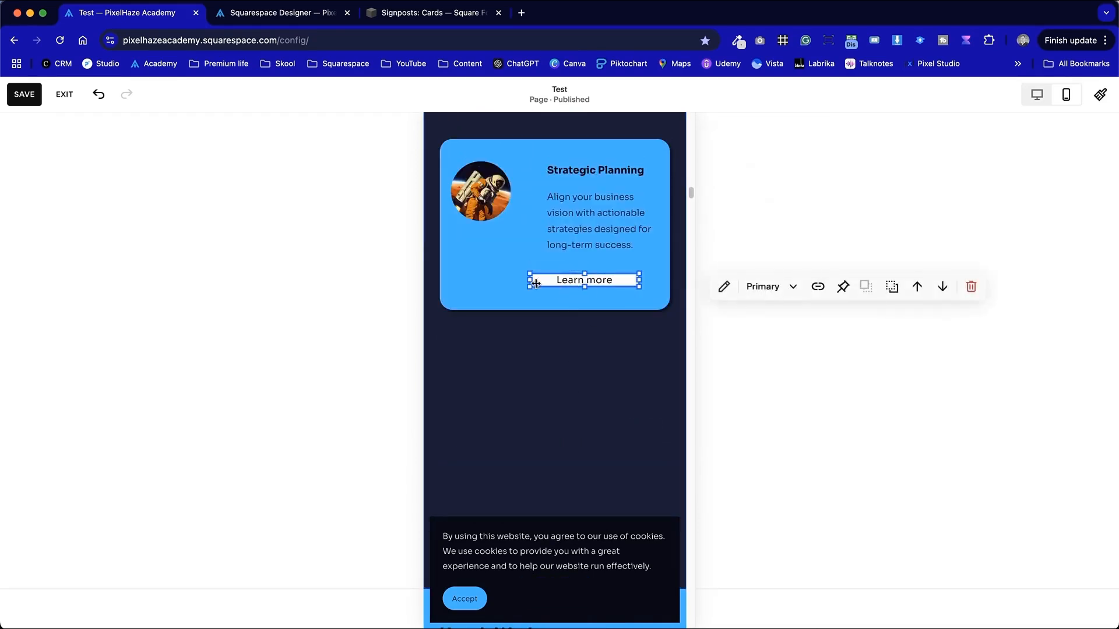
{"action": "left_click_drag", "start_coordinate": [530, 282], "coordinate": [559, 282]}
{"action": "left_click", "coordinate": [580, 401]}
{"action": "left_click", "coordinate": [610, 291]}
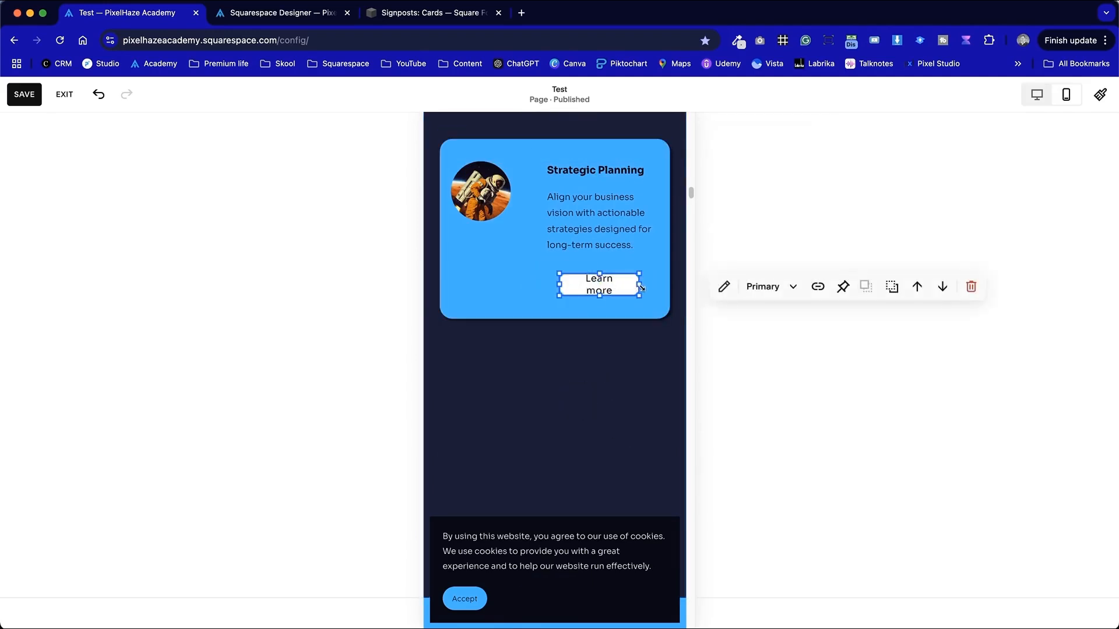
{"action": "mouse_move", "coordinate": [639, 283]}
{"action": "left_mouse_down"}
{"action": "mouse_move", "coordinate": [661, 282]}
{"action": "mouse_move", "coordinate": [641, 290]}
{"action": "left_mouse_up"}
{"action": "left_click", "coordinate": [603, 400]}
{"action": "left_click", "coordinate": [624, 290]}
{"action": "left_click", "coordinate": [607, 427]}
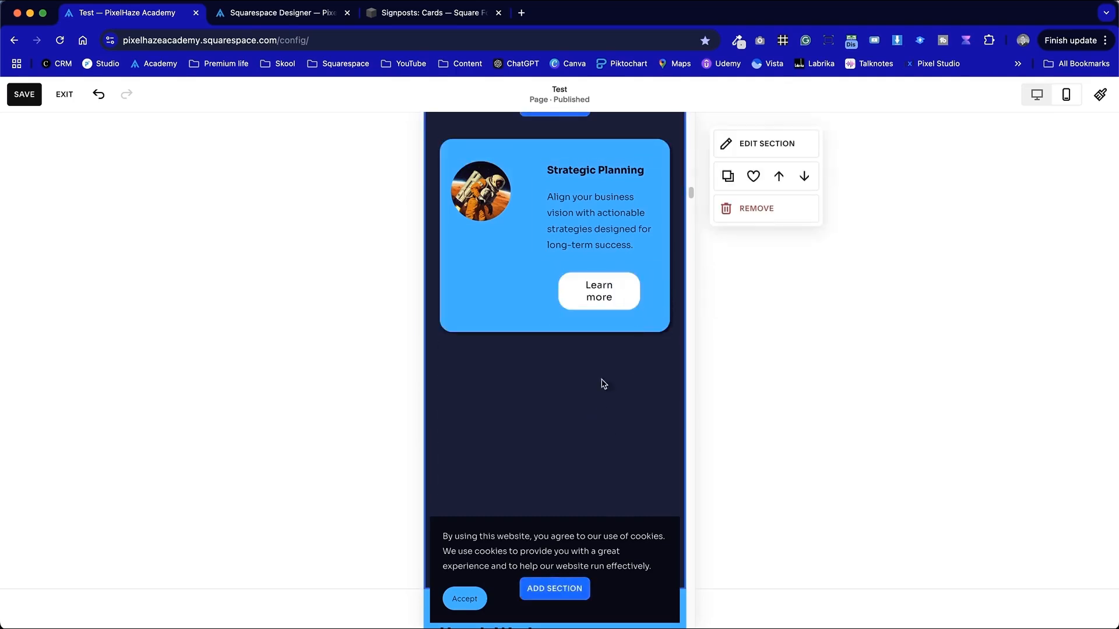
- Widen the Learn more button to span most of the card's width below the description on mobile
{"action": "left_click", "coordinate": [606, 288]}
{"action": "left_click_drag", "start_coordinate": [559, 290], "coordinate": [644, 291]}
{"action": "left_click", "coordinate": [547, 442]}
{"action": "left_click", "coordinate": [603, 347]}
{"action": "left_click", "coordinate": [625, 303]}
{"action": "left_click", "coordinate": [597, 427]}
{"action": "left_click", "coordinate": [569, 425]}
{"action": "left_click", "coordinate": [563, 278]}
{"action": "left_click_drag", "start_coordinate": [563, 278], "coordinate": [566, 295]}
{"action": "left_click", "coordinate": [583, 421]}
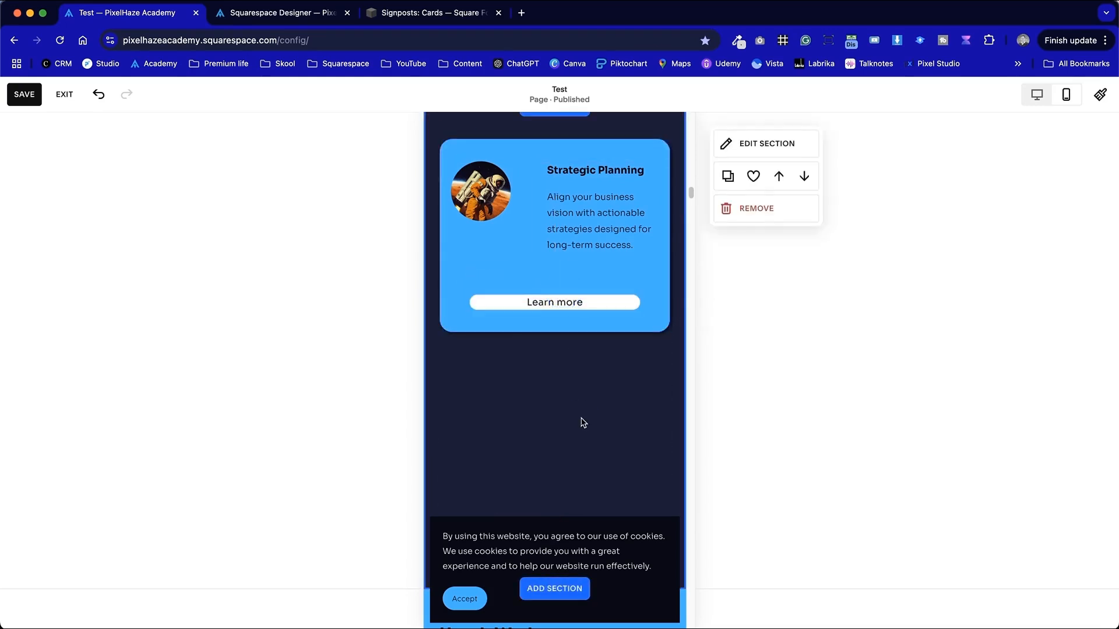
- Move the Learn more button up and shorten the card shape to fit it on mobile
{"action": "left_click", "coordinate": [585, 332]}
{"action": "left_click", "coordinate": [561, 303]}
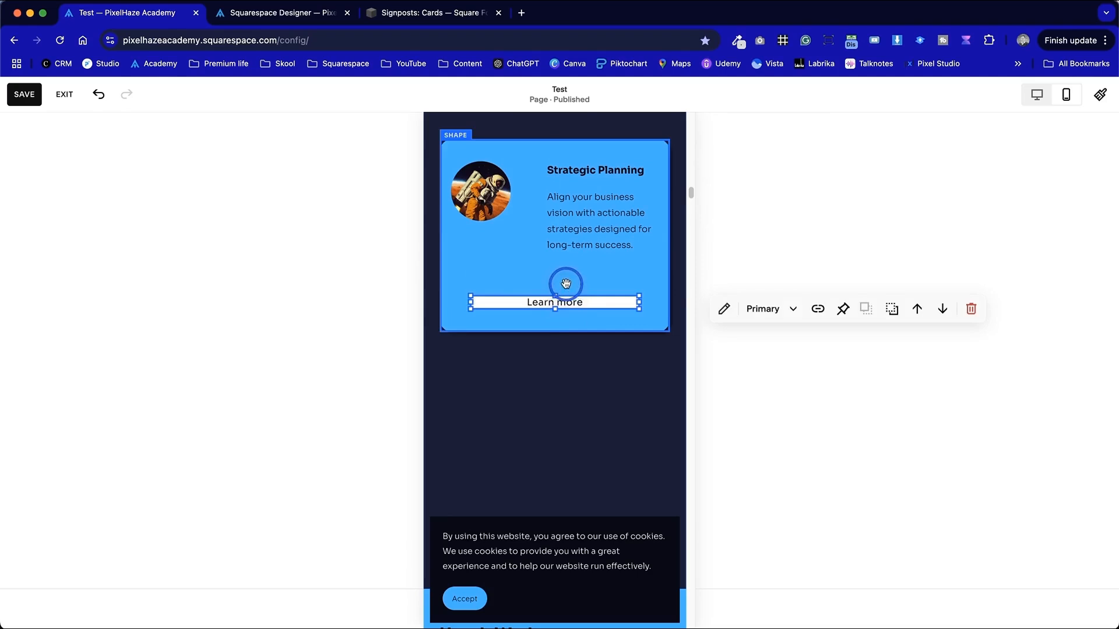
{"action": "left_click", "coordinate": [562, 382]}
{"action": "left_click_drag", "start_coordinate": [572, 303], "coordinate": [568, 281]}
{"action": "left_click", "coordinate": [561, 344]}
{"action": "left_click", "coordinate": [561, 329]}
{"action": "left_click_drag", "start_coordinate": [560, 330], "coordinate": [571, 309]}
- Resize and reposition the circular image inside the card on mobile
{"action": "left_click", "coordinate": [491, 190]}
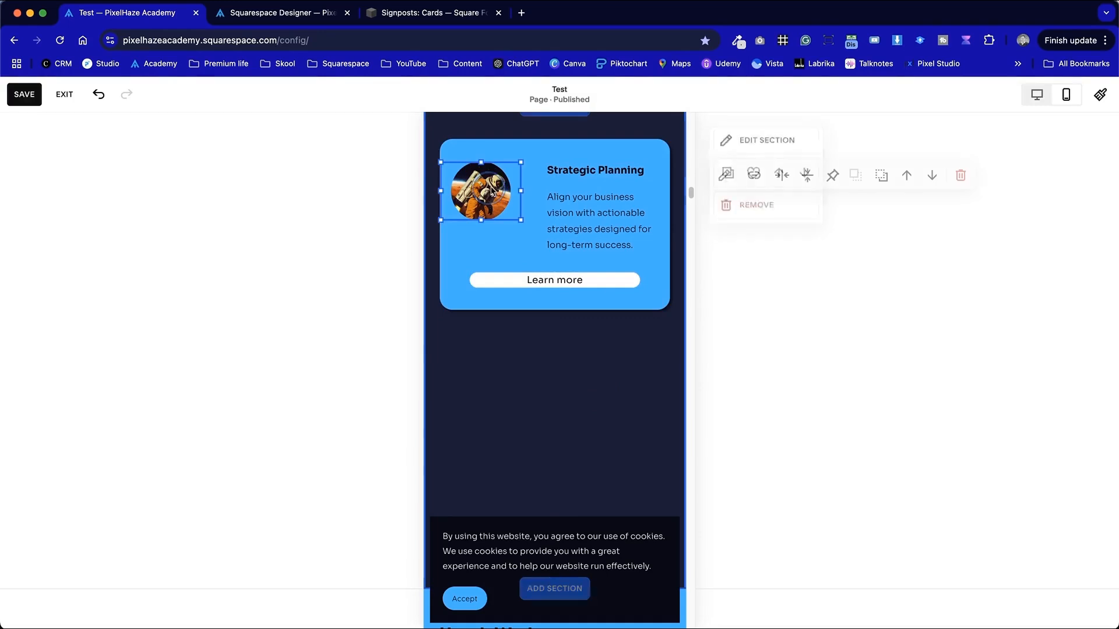
{"action": "left_click_drag", "start_coordinate": [523, 189], "coordinate": [538, 190]}
{"action": "left_click", "coordinate": [639, 405]}
{"action": "left_click", "coordinate": [503, 203]}
{"action": "left_click_drag", "start_coordinate": [495, 222], "coordinate": [496, 243]}
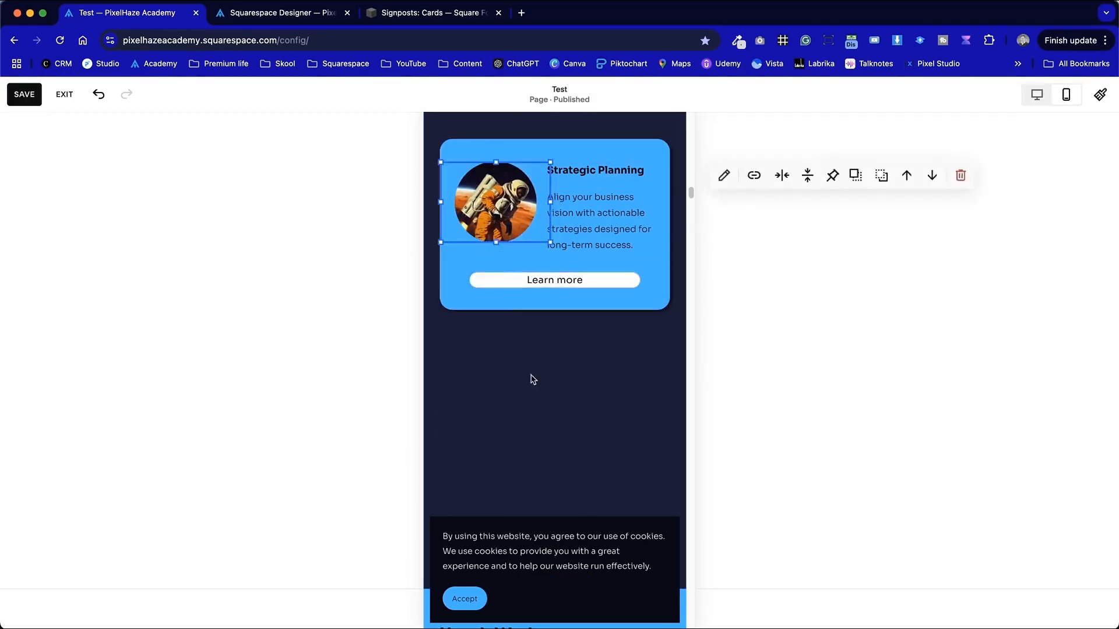
{"action": "left_click", "coordinate": [543, 404]}
{"action": "scroll", "coordinate": [551, 416], "scroll_direction": "up", "scroll_amount": 2}
{"action": "left_click", "coordinate": [495, 360]}
{"action": "left_click_drag", "start_coordinate": [494, 368], "coordinate": [494, 349]}
{"action": "left_click", "coordinate": [525, 507]}
{"action": "scroll", "coordinate": [532, 473], "scroll_direction": "down", "scroll_amount": 2}
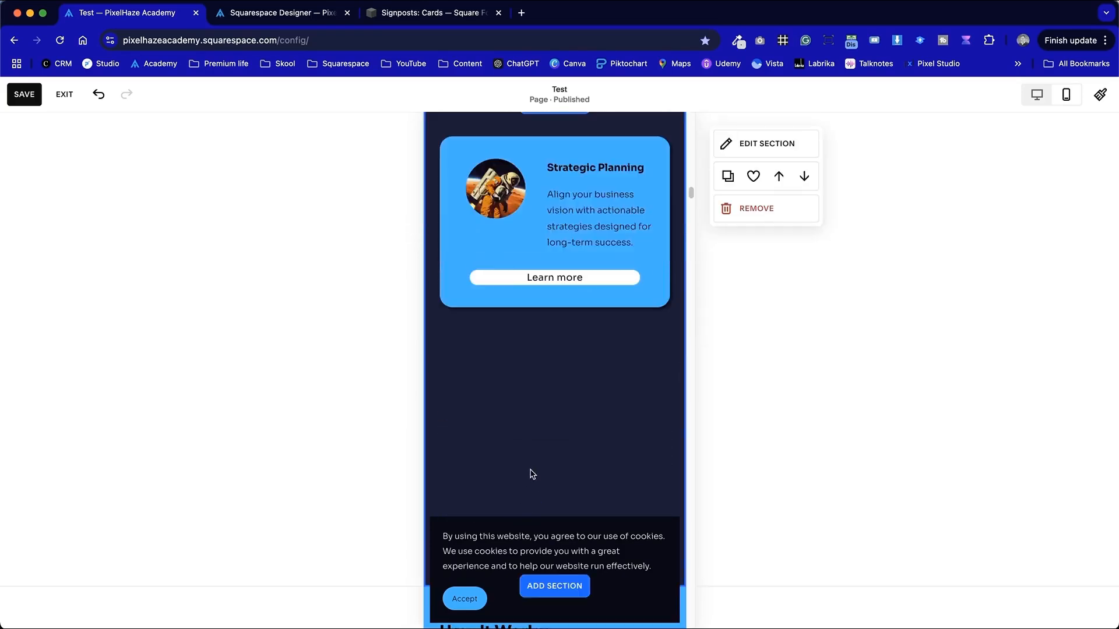
- Dismiss the site's cookie consent banner
{"action": "scroll", "coordinate": [532, 473], "scroll_direction": "up", "scroll_amount": 1}
{"action": "left_click", "coordinate": [500, 580]}
{"action": "left_click", "coordinate": [460, 598]}
{"action": "left_click", "coordinate": [536, 433]}
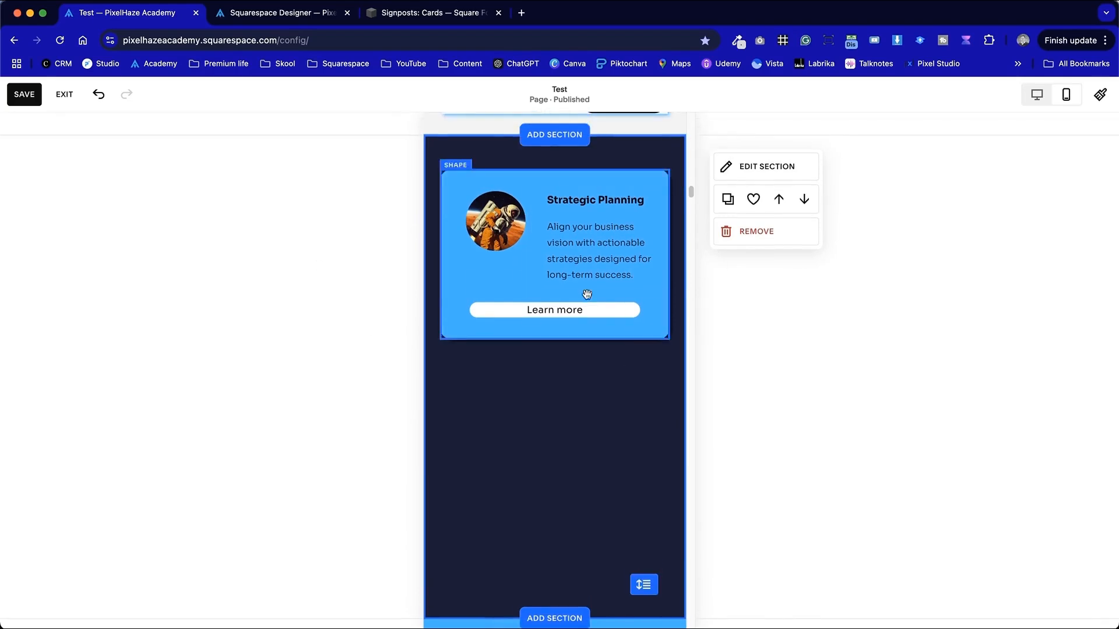
- In desktop view, duplicate the whole card and place the copy beside the original
{"action": "left_click", "coordinate": [1035, 94]}
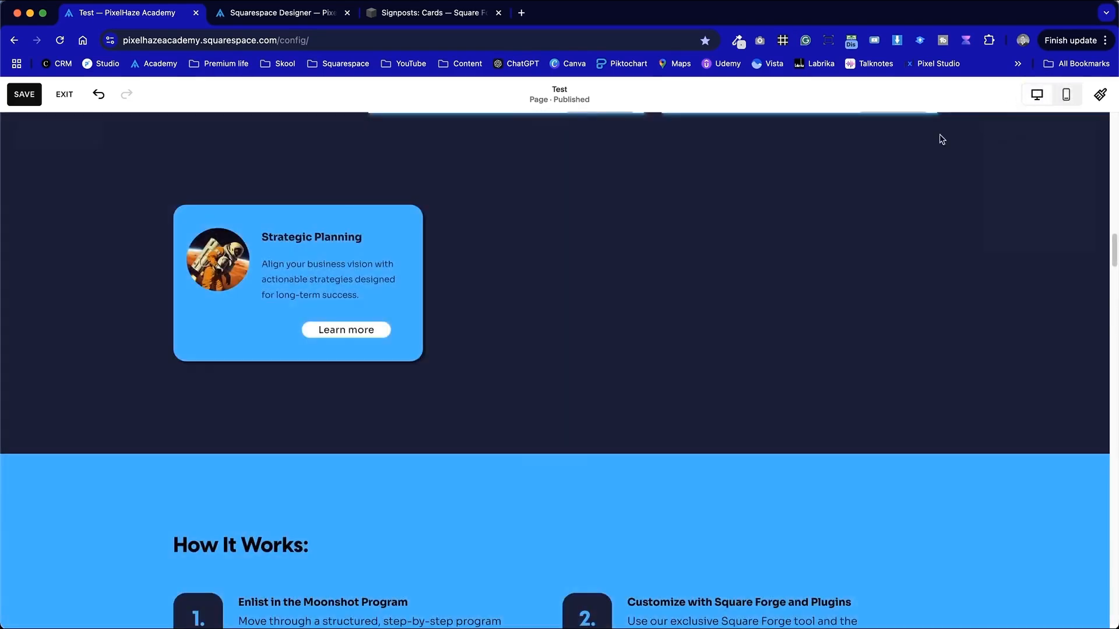
{"action": "left_click_drag", "start_coordinate": [491, 395], "coordinate": [226, 205]}
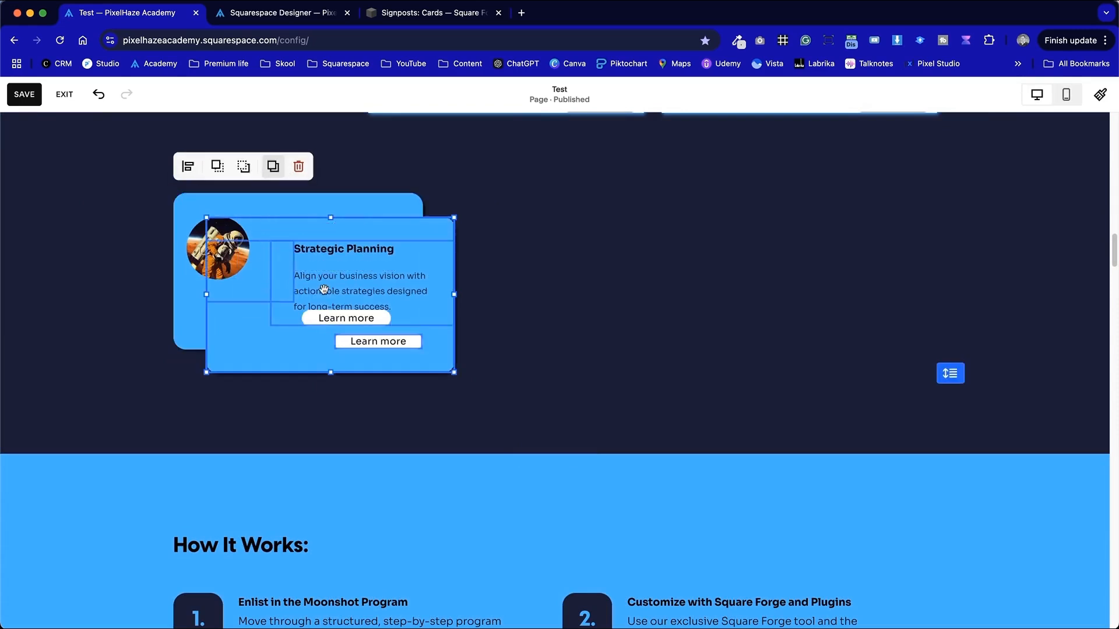
{"action": "left_click_drag", "start_coordinate": [324, 286], "coordinate": [556, 254]}
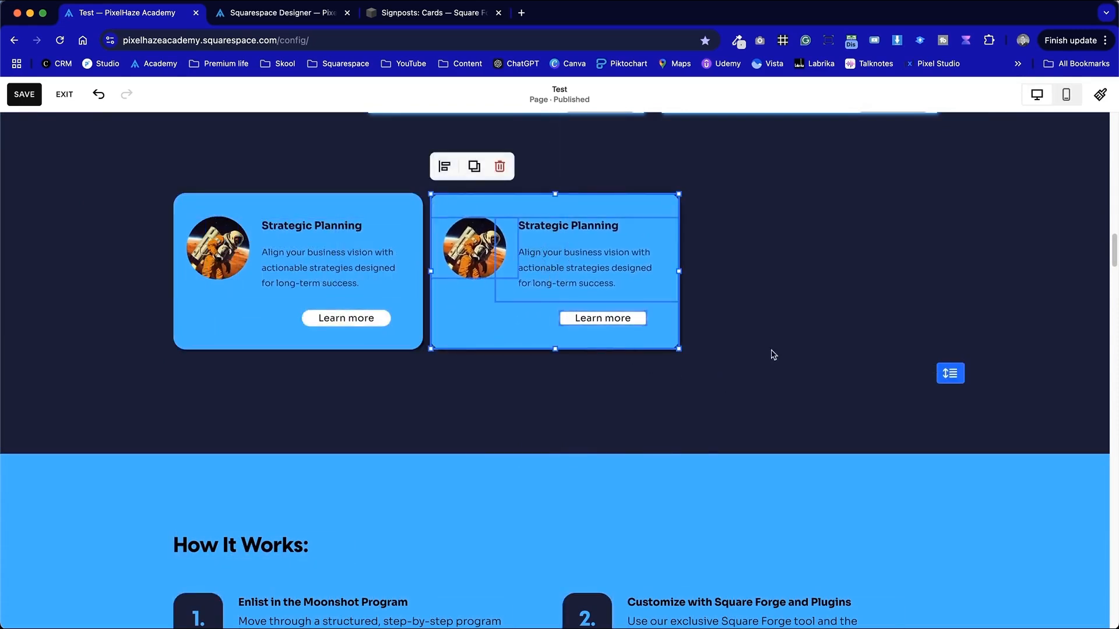
- Duplicate the second card and place the copy to its right, forming a row of three
{"action": "left_click", "coordinate": [695, 345]}
{"action": "left_click_drag", "start_coordinate": [692, 386], "coordinate": [456, 199]}
{"action": "left_click", "coordinate": [474, 165]}
{"action": "left_click_drag", "start_coordinate": [640, 279], "coordinate": [800, 252]}
- Set the section grid's horizontal gap to 20
{"action": "left_click", "coordinate": [767, 405]}
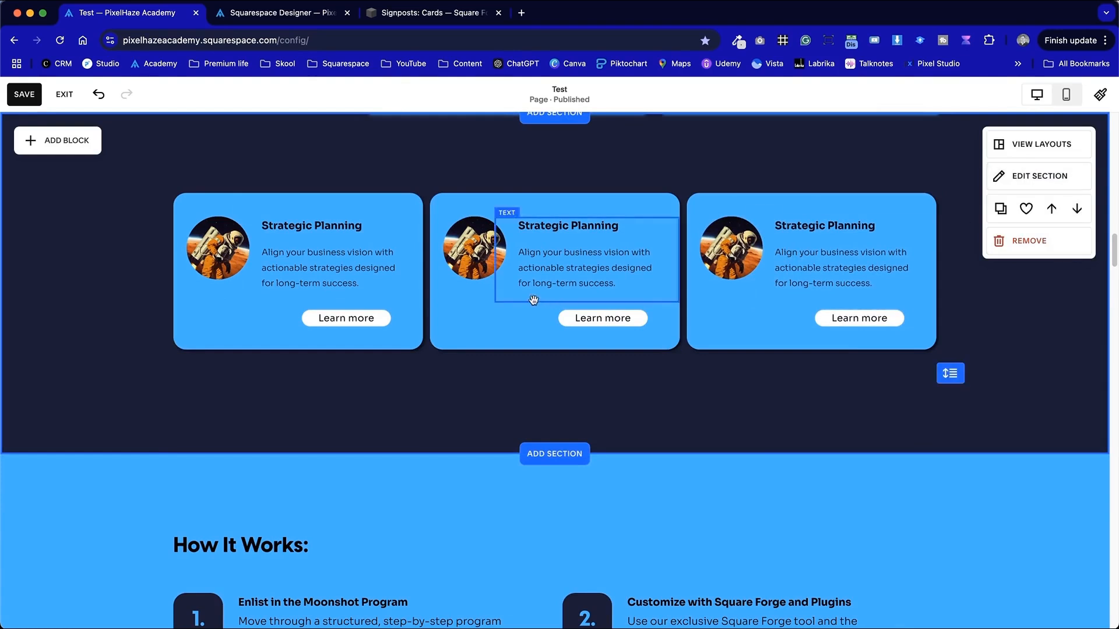
{"action": "left_click", "coordinate": [1025, 184]}
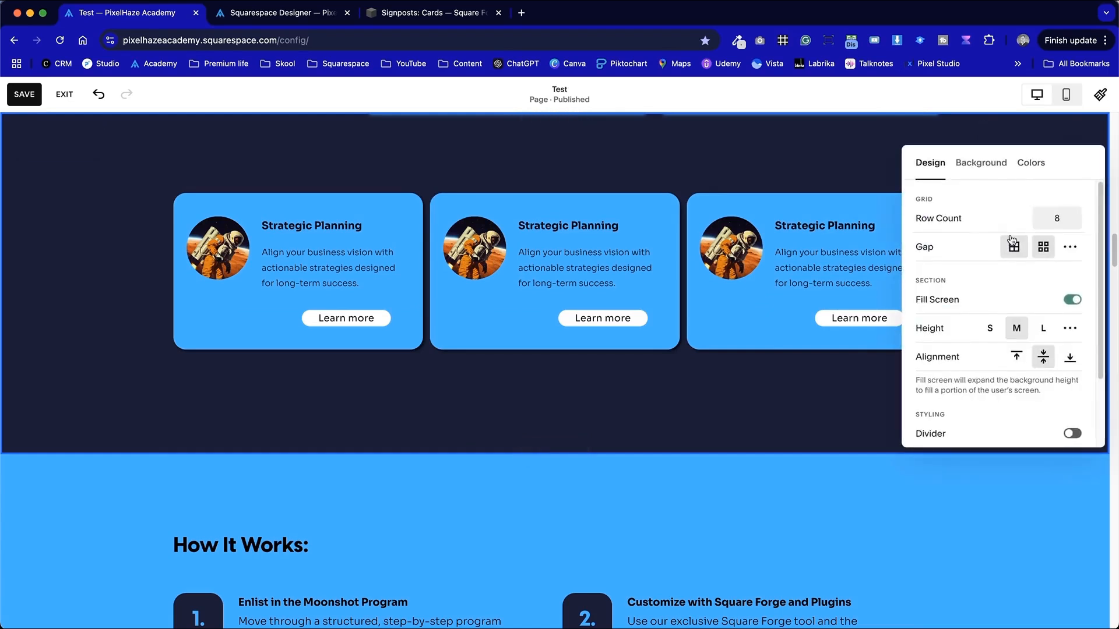
{"action": "left_click", "coordinate": [1070, 248]}
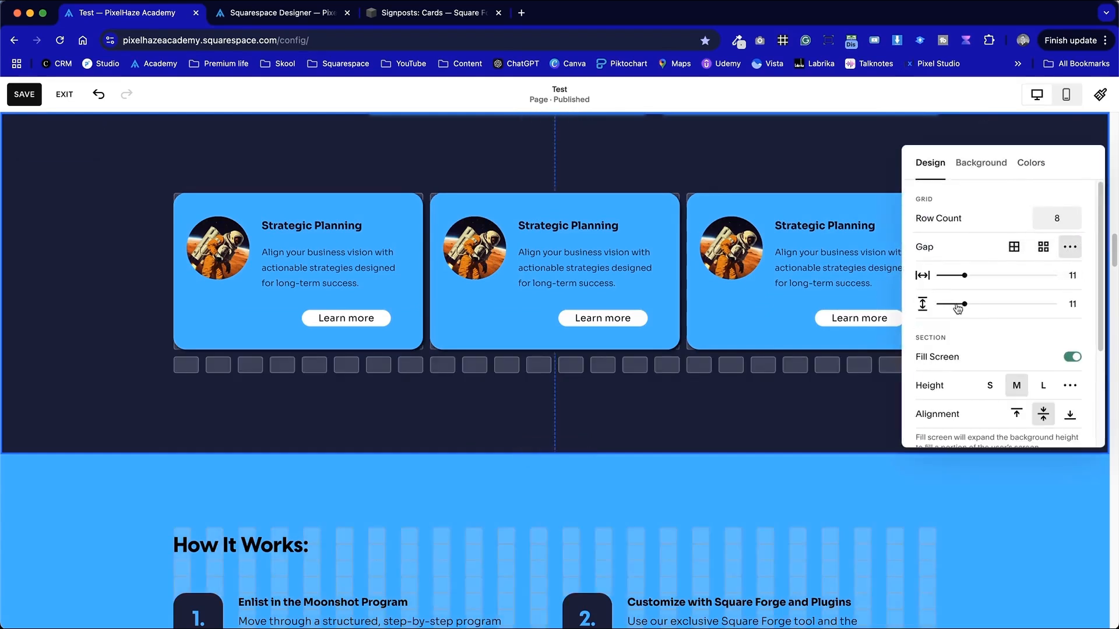
{"action": "left_click_drag", "start_coordinate": [962, 276], "coordinate": [984, 278]}
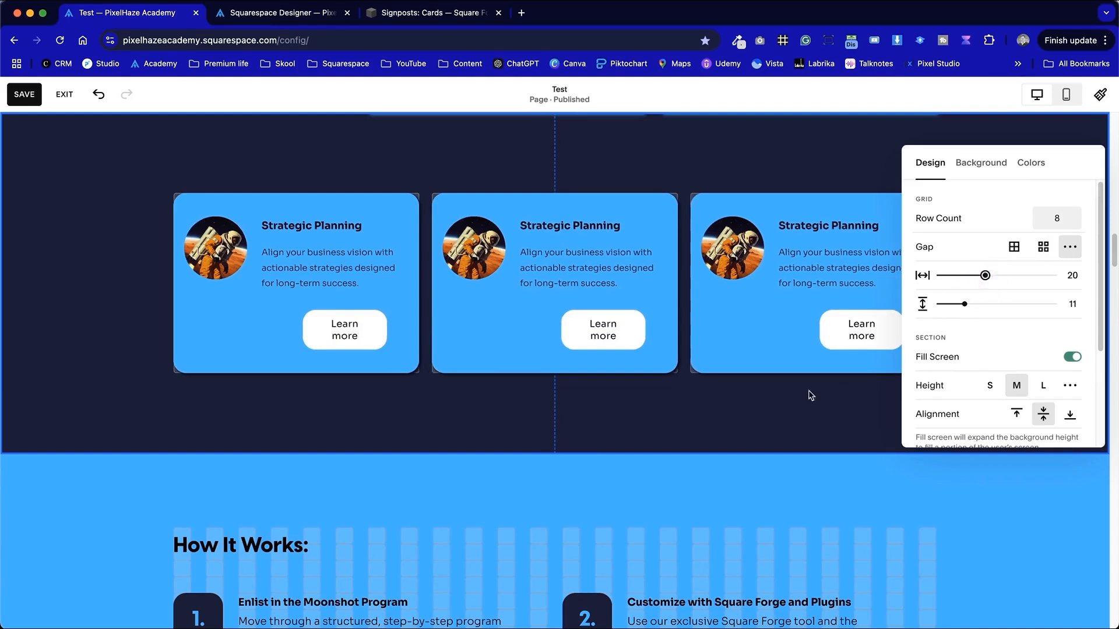
{"action": "left_click", "coordinate": [777, 411]}
- Widen and raise the first card's Learn more button, then shorten that card to fit
{"action": "left_click", "coordinate": [375, 343]}
{"action": "left_click_drag", "start_coordinate": [374, 344], "coordinate": [259, 323]}
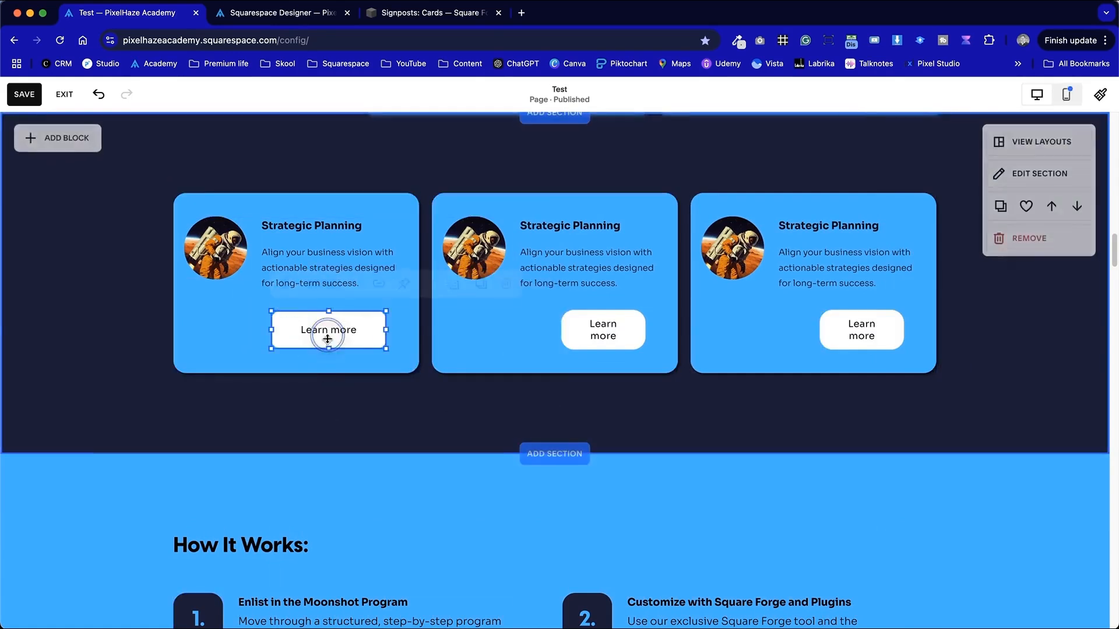
{"action": "left_click_drag", "start_coordinate": [327, 350], "coordinate": [310, 320]}
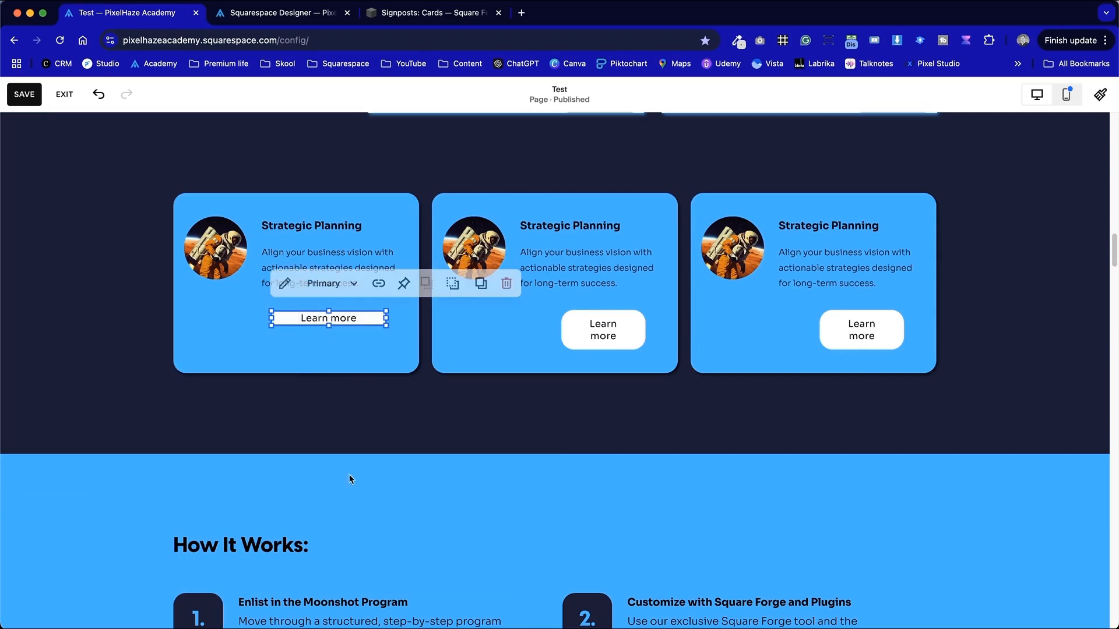
{"action": "left_click", "coordinate": [292, 370]}
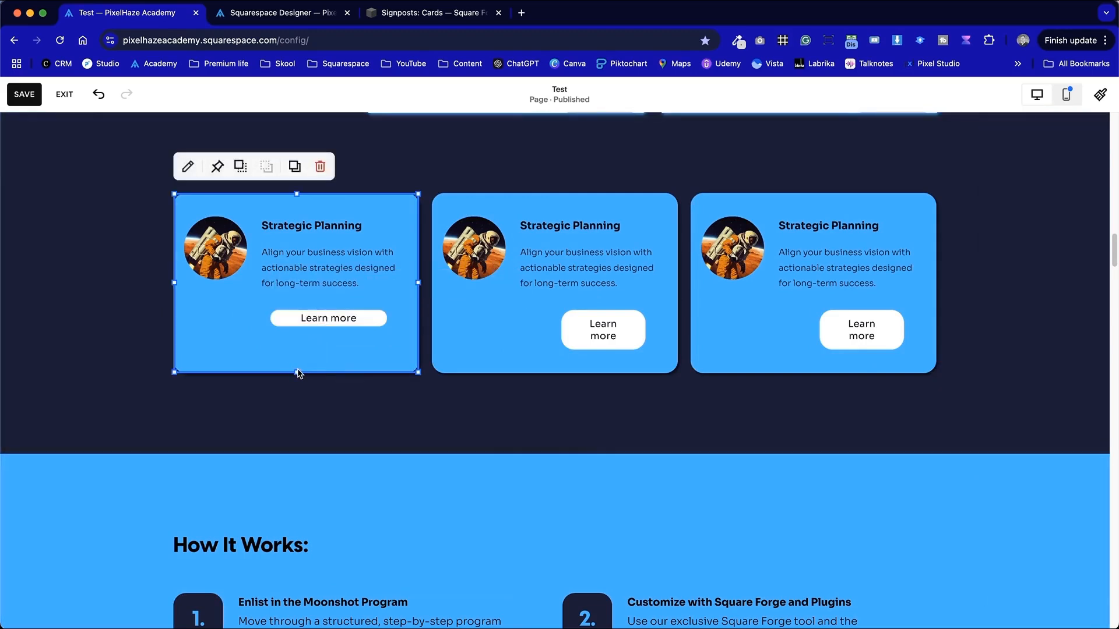
{"action": "left_click_drag", "start_coordinate": [298, 373], "coordinate": [295, 349]}
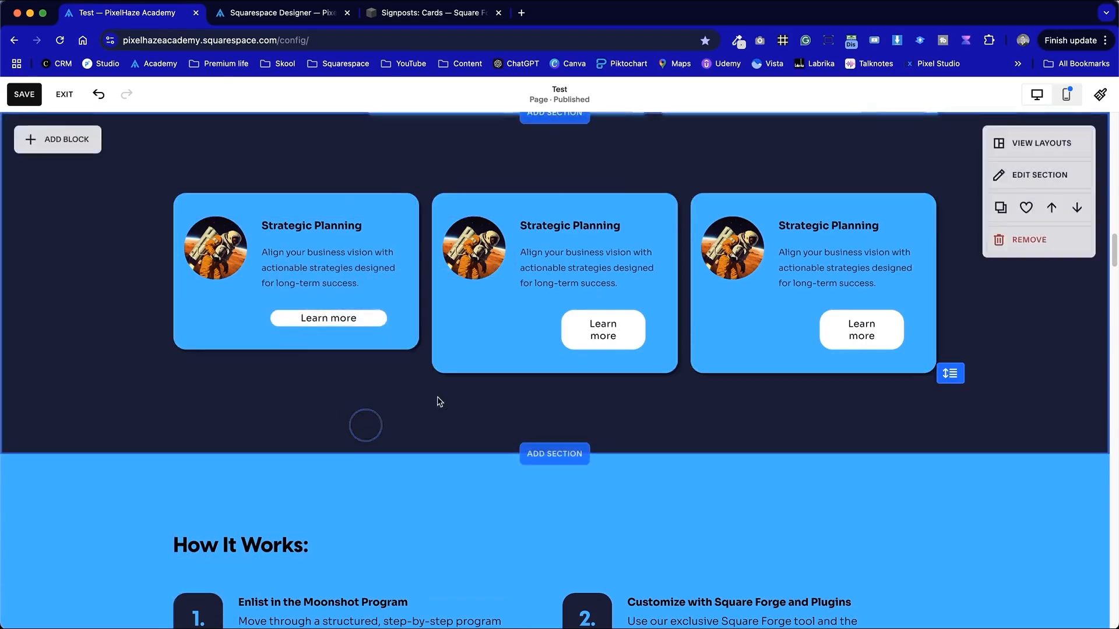
- Delete the second and third cards
{"action": "left_click_drag", "start_coordinate": [813, 316], "coordinate": [862, 263]}
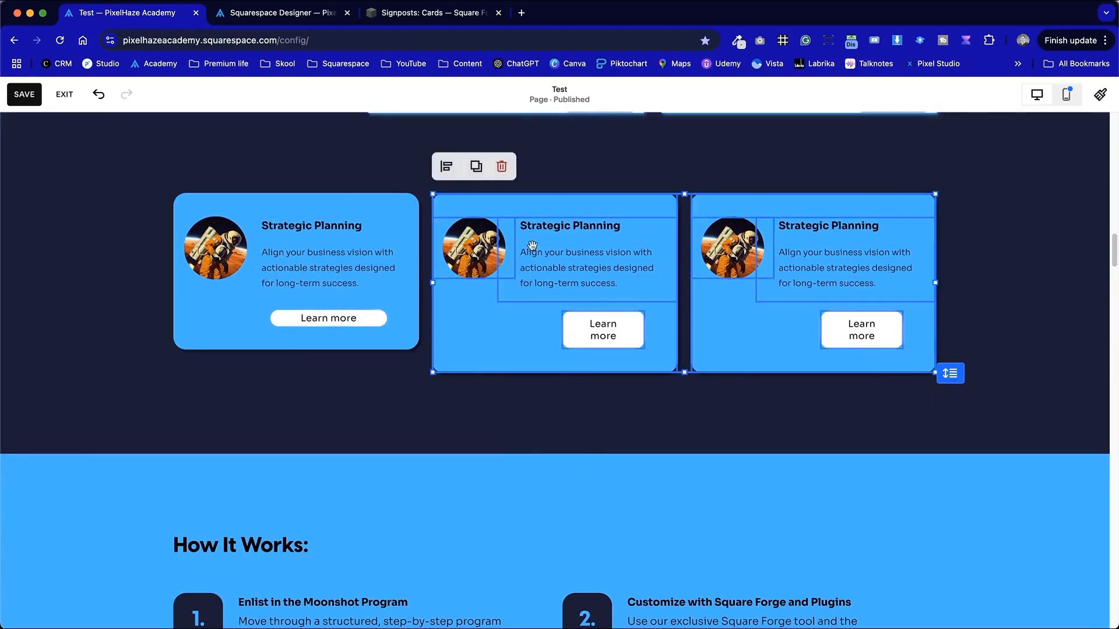
{"action": "left_click", "coordinate": [495, 174]}
{"action": "scroll", "coordinate": [693, 220], "scroll_direction": "up", "scroll_amount": 5}
{"action": "scroll", "coordinate": [730, 342], "scroll_direction": "down", "scroll_amount": 2}
{"action": "scroll", "coordinate": [728, 356], "scroll_direction": "down", "scroll_amount": 1}
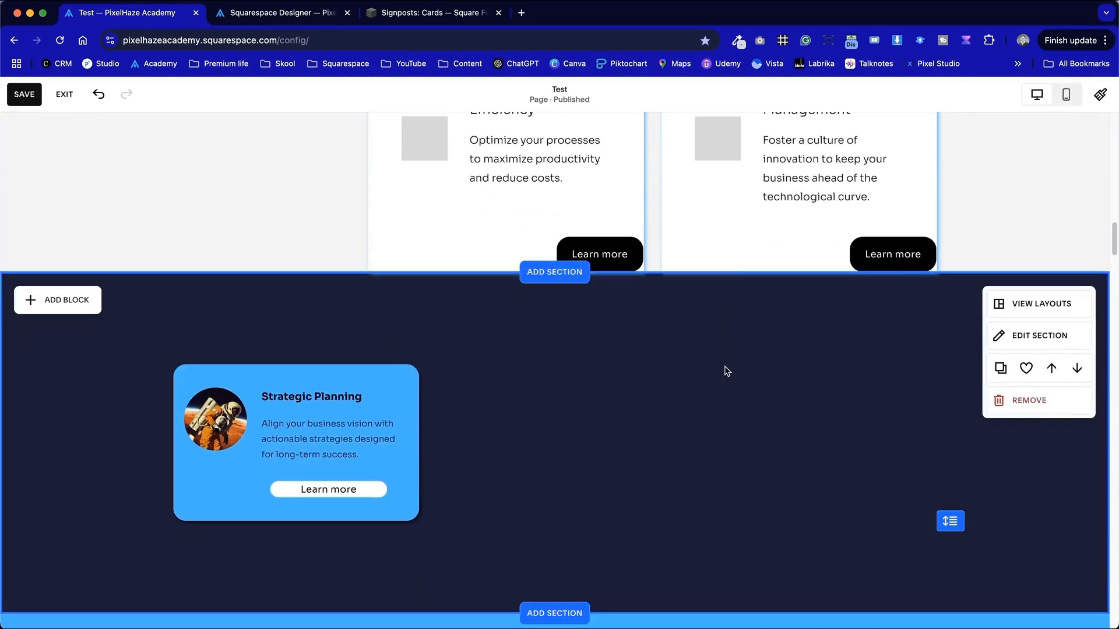
- Duplicate the first card twice, placing the copies in a row to its right
{"action": "left_click", "coordinate": [1066, 94]}
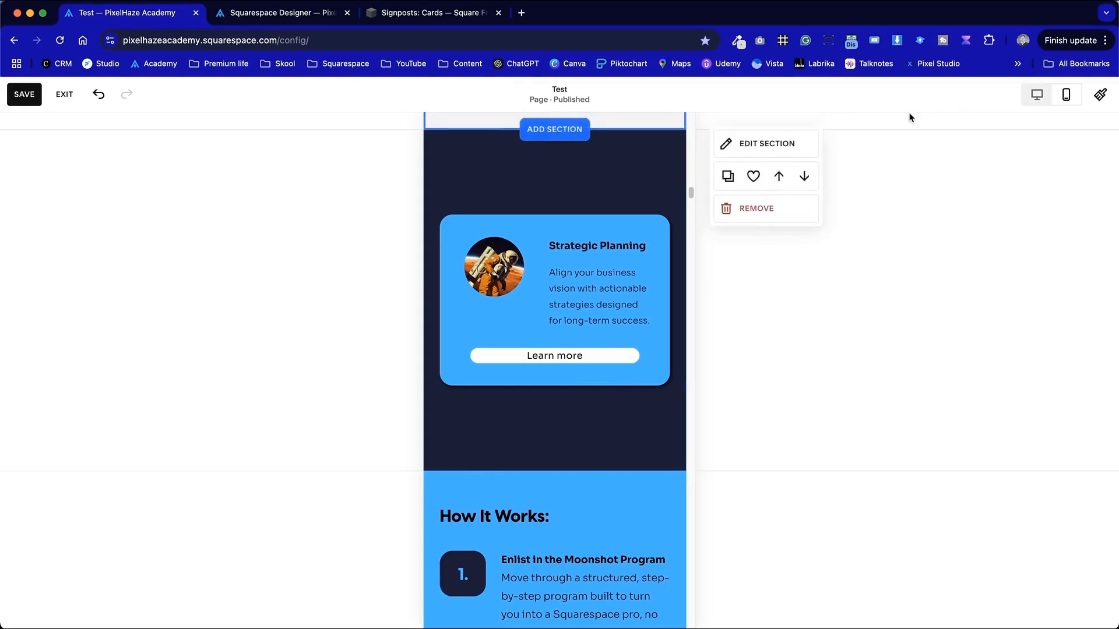
{"action": "left_click", "coordinate": [1037, 94]}
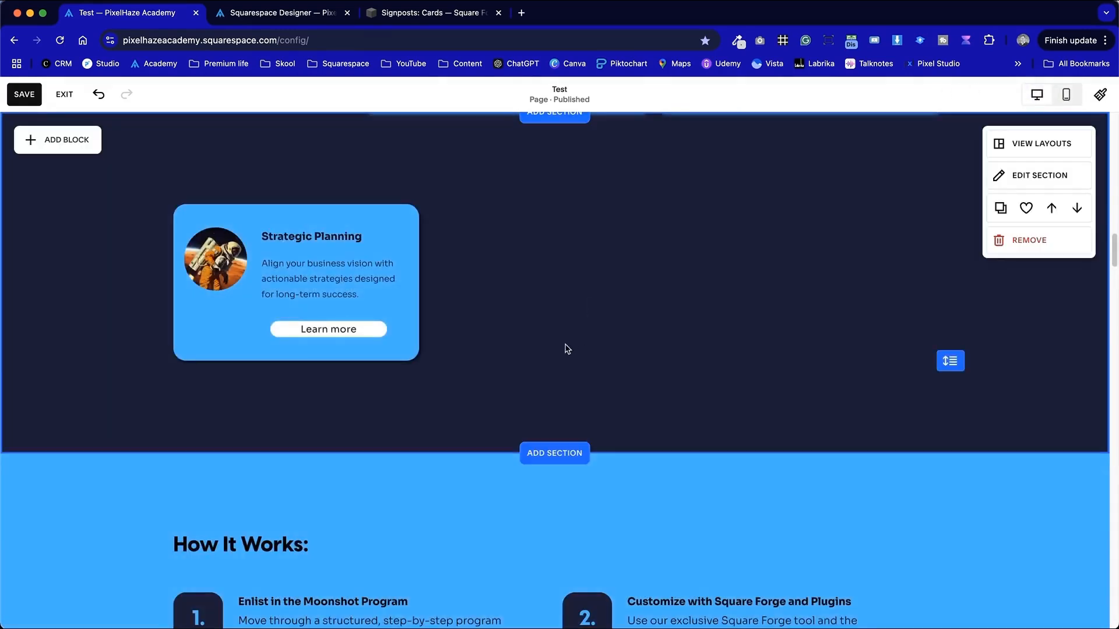
{"action": "left_click", "coordinate": [219, 210]}
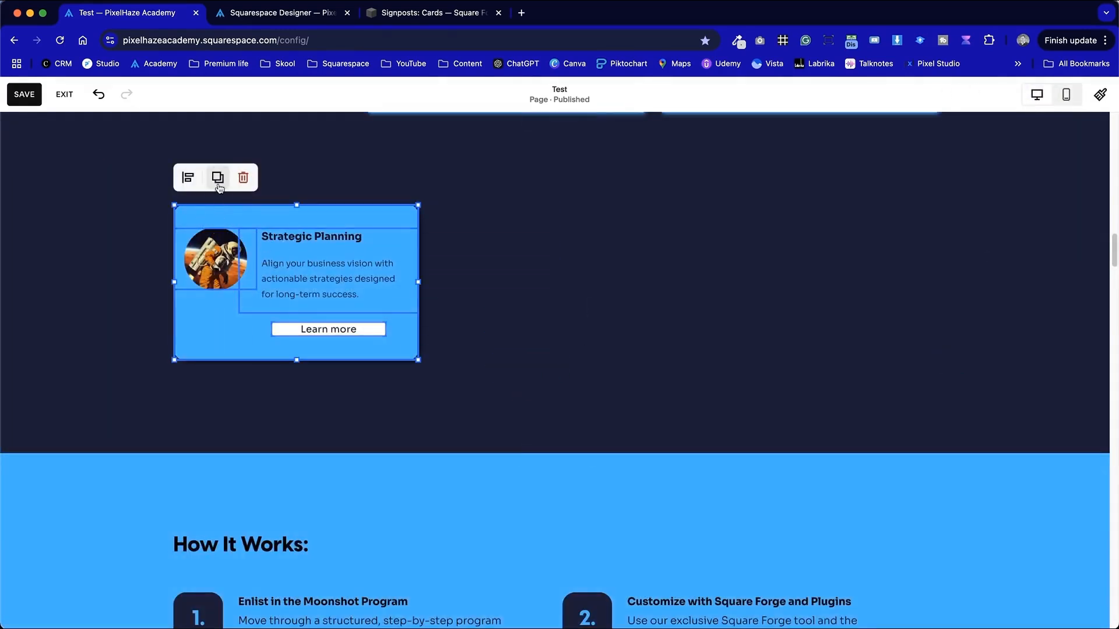
{"action": "left_click", "coordinate": [218, 184]}
{"action": "left_click_drag", "start_coordinate": [306, 270], "coordinate": [557, 245]}
{"action": "left_click", "coordinate": [477, 167]}
{"action": "left_click_drag", "start_coordinate": [575, 283], "coordinate": [810, 256]}
- Duplicate the row of three cards and place the copy as a second row below
{"action": "left_click_drag", "start_coordinate": [887, 402], "coordinate": [269, 205]}
{"action": "left_click", "coordinate": [225, 166]}
{"action": "left_click_drag", "start_coordinate": [547, 274], "coordinate": [557, 416]}
{"action": "left_click", "coordinate": [1009, 542]}
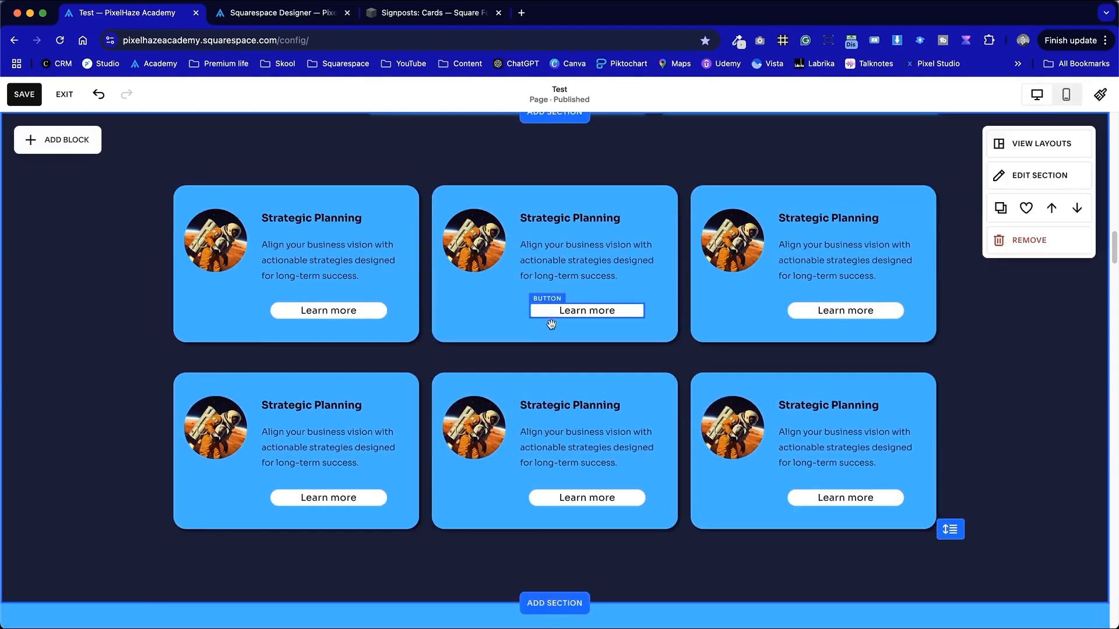
- Set the section grid's vertical gap to 0
{"action": "left_click", "coordinate": [1017, 176]}
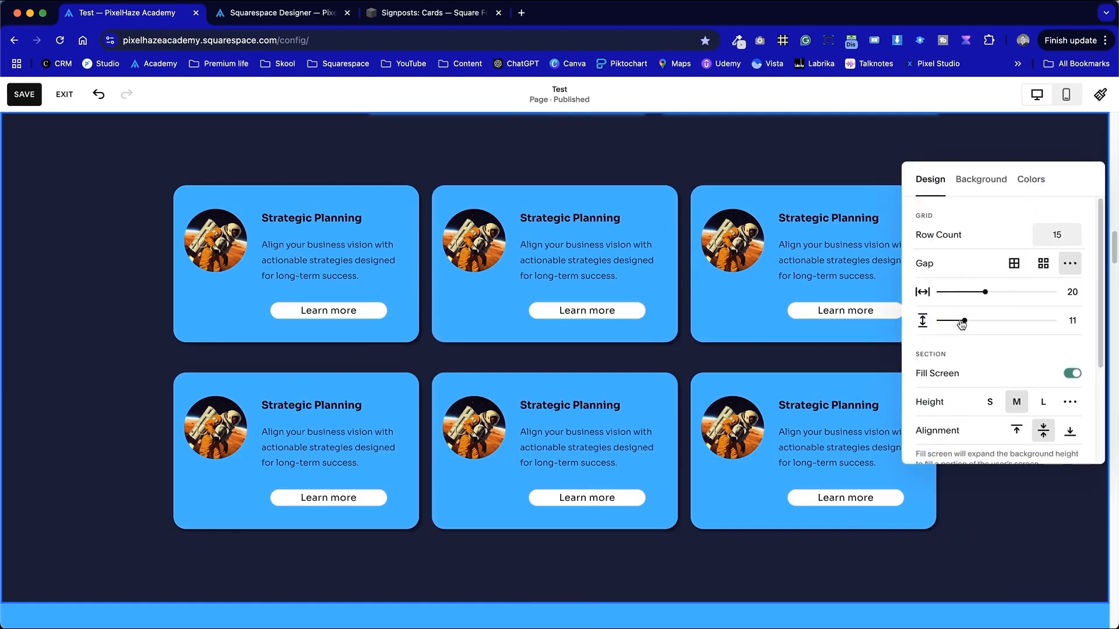
{"action": "left_click_drag", "start_coordinate": [943, 320], "coordinate": [921, 320]}
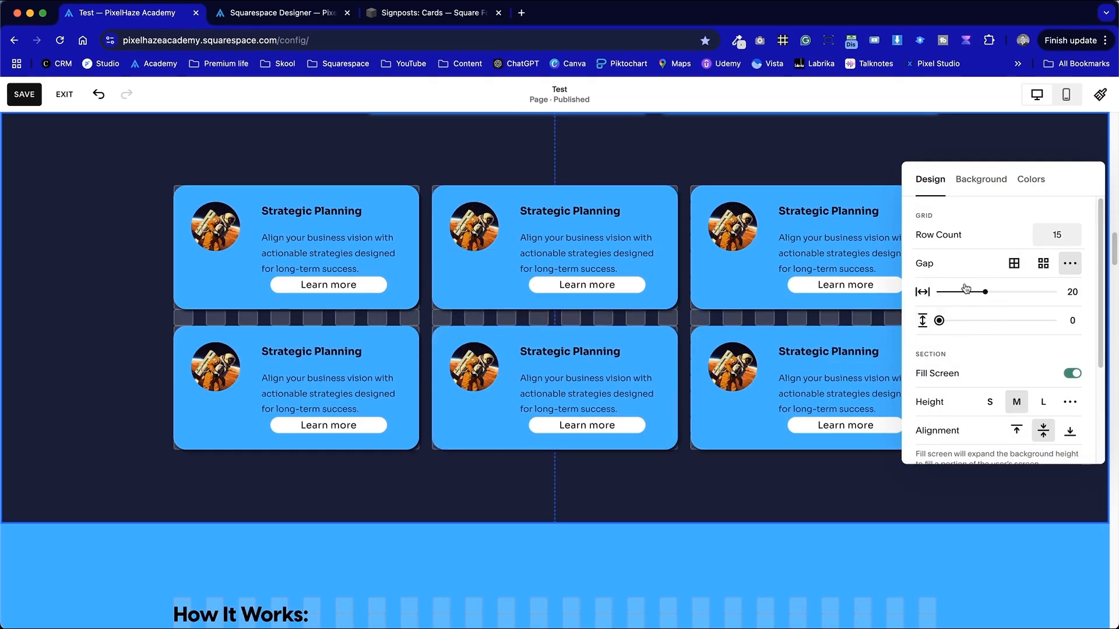
{"action": "left_click_drag", "start_coordinate": [985, 291], "coordinate": [987, 291]}
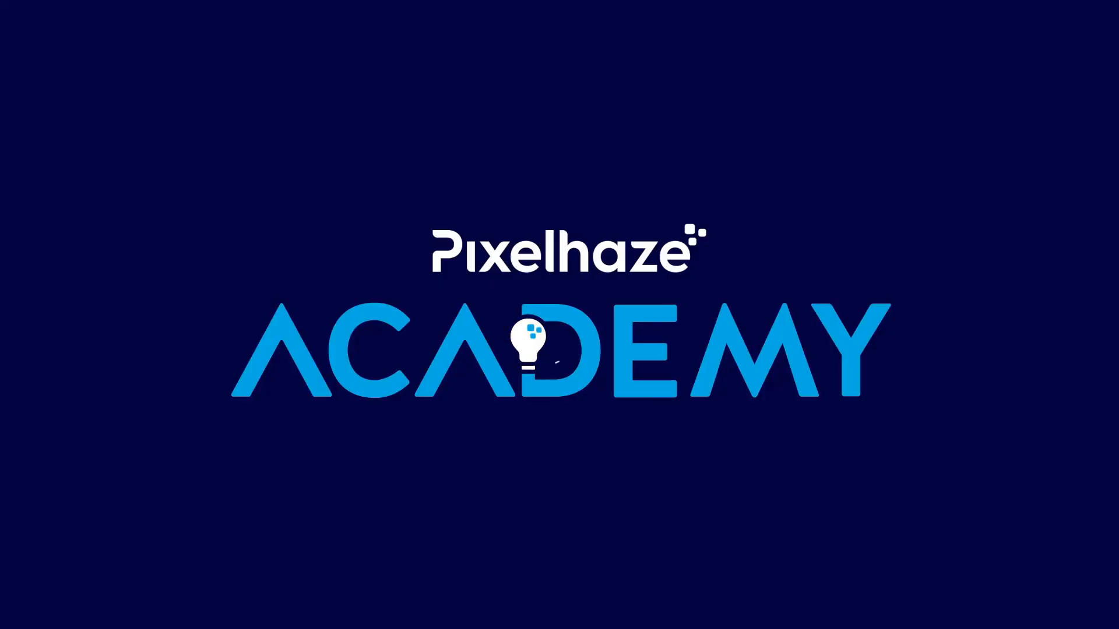